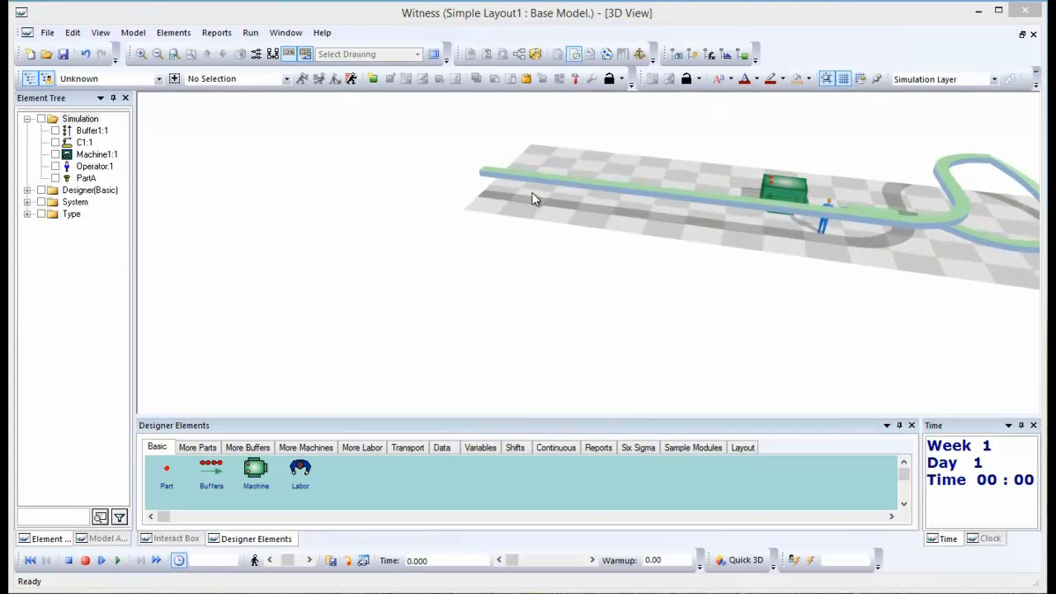
- Run the simulation in the 3D view, turn on walk mode, and inspect the machine and conveyor from different angles
{"action": "left_click_drag", "start_coordinate": [722, 112], "coordinate": [714, 123]}
{"action": "left_click_drag", "start_coordinate": [754, 269], "coordinate": [675, 308]}
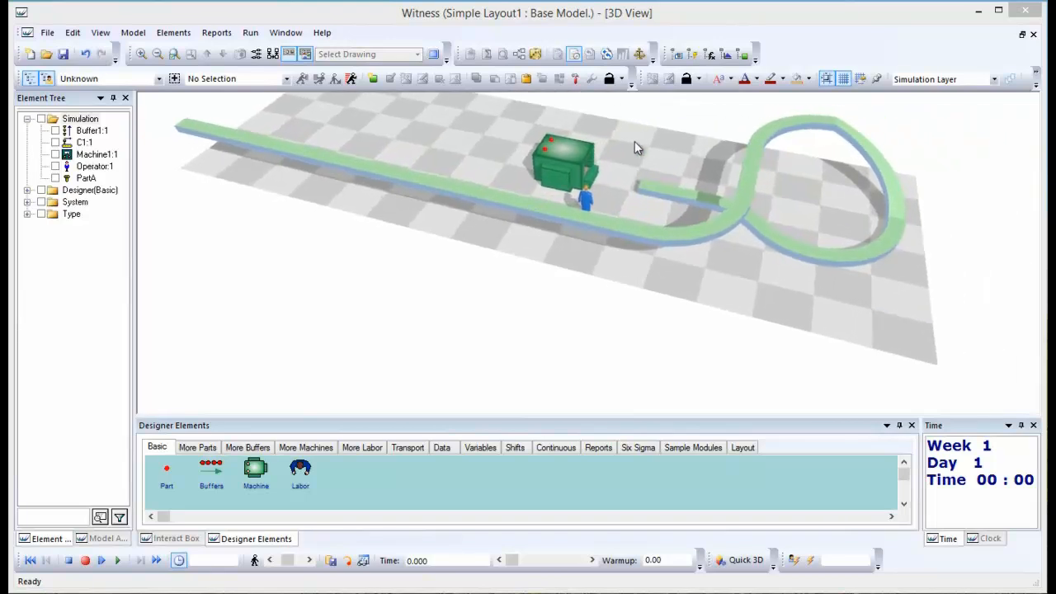
{"action": "scroll", "coordinate": [643, 129], "scroll_direction": "up", "scroll_amount": 5}
{"action": "left_click_drag", "start_coordinate": [663, 191], "coordinate": [670, 310]}
{"action": "left_click_drag", "start_coordinate": [652, 371], "coordinate": [702, 397]}
{"action": "left_click_drag", "start_coordinate": [639, 380], "coordinate": [537, 360]}
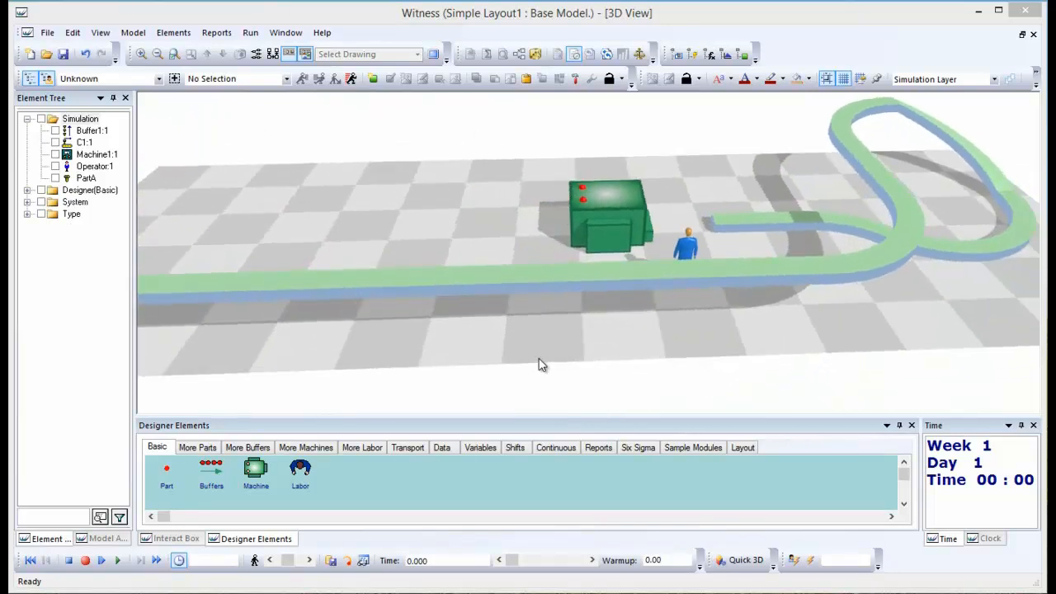
{"action": "left_click", "coordinate": [132, 560]}
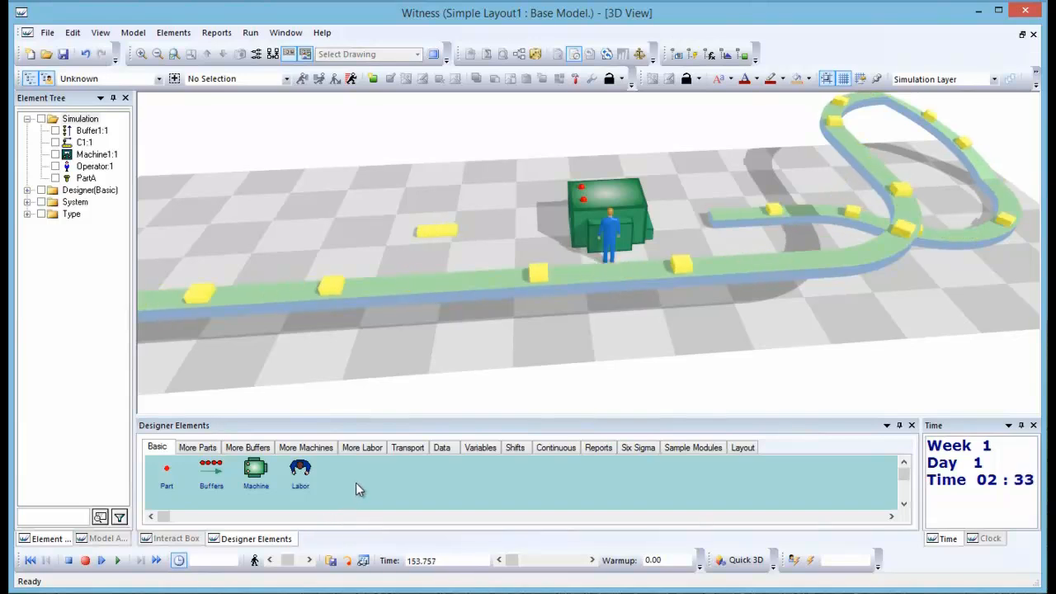
{"action": "left_click", "coordinate": [256, 562]}
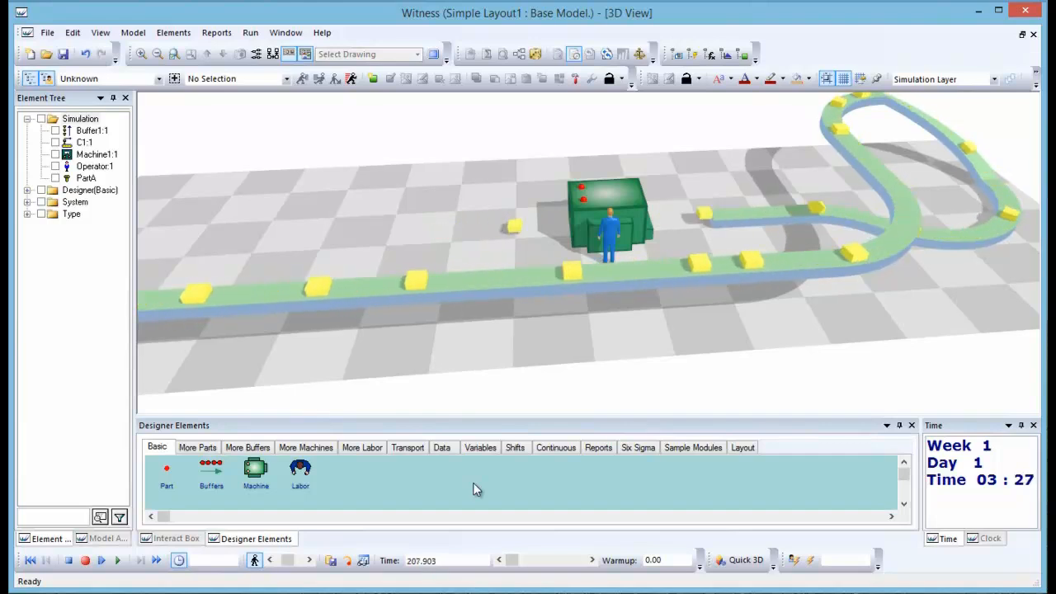
{"action": "left_click_drag", "start_coordinate": [721, 282], "coordinate": [594, 446]}
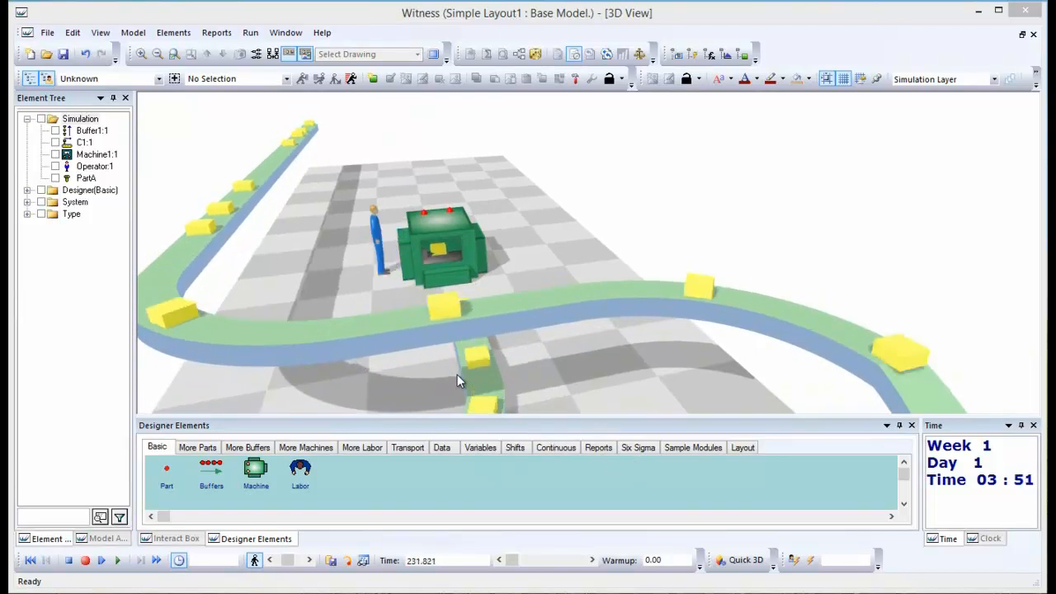
{"action": "left_click_drag", "start_coordinate": [414, 345], "coordinate": [240, 297]}
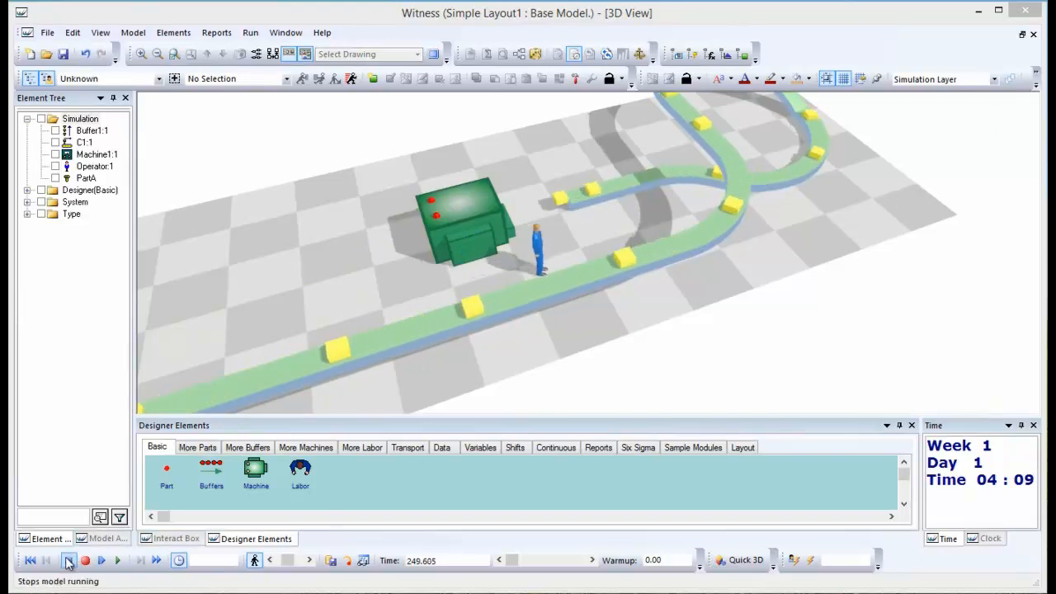
- Close the 3D view and reset the model to its start time
{"action": "left_click", "coordinate": [1024, 38]}
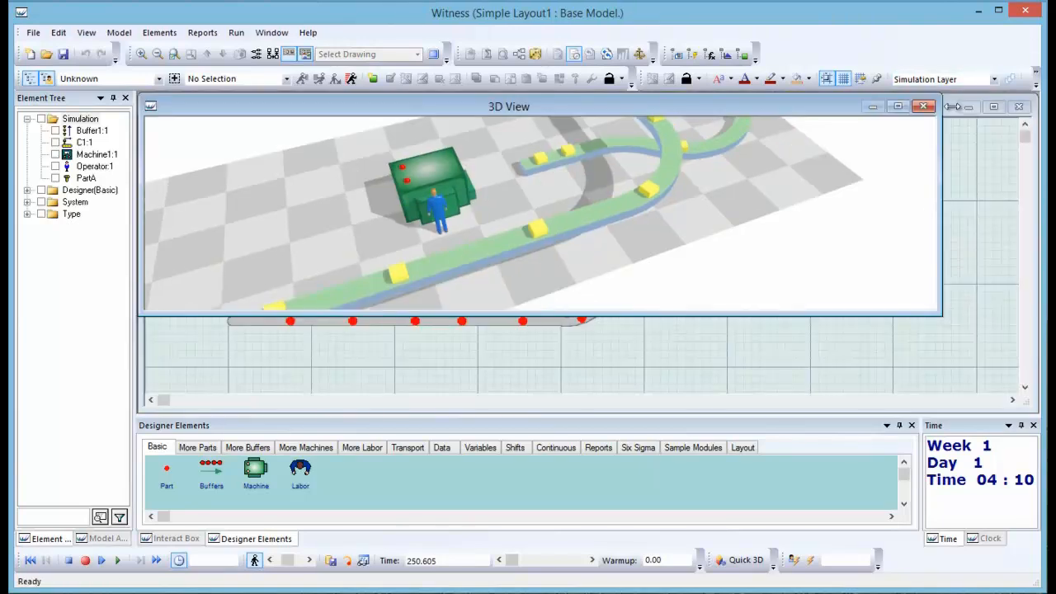
{"action": "left_click", "coordinate": [924, 108]}
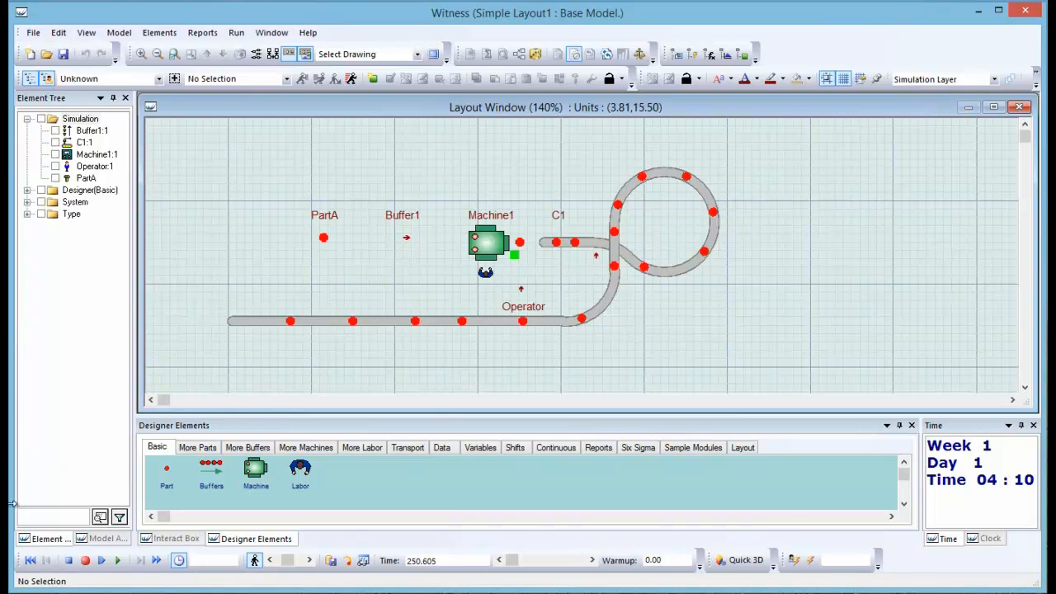
{"action": "left_click", "coordinate": [29, 560]}
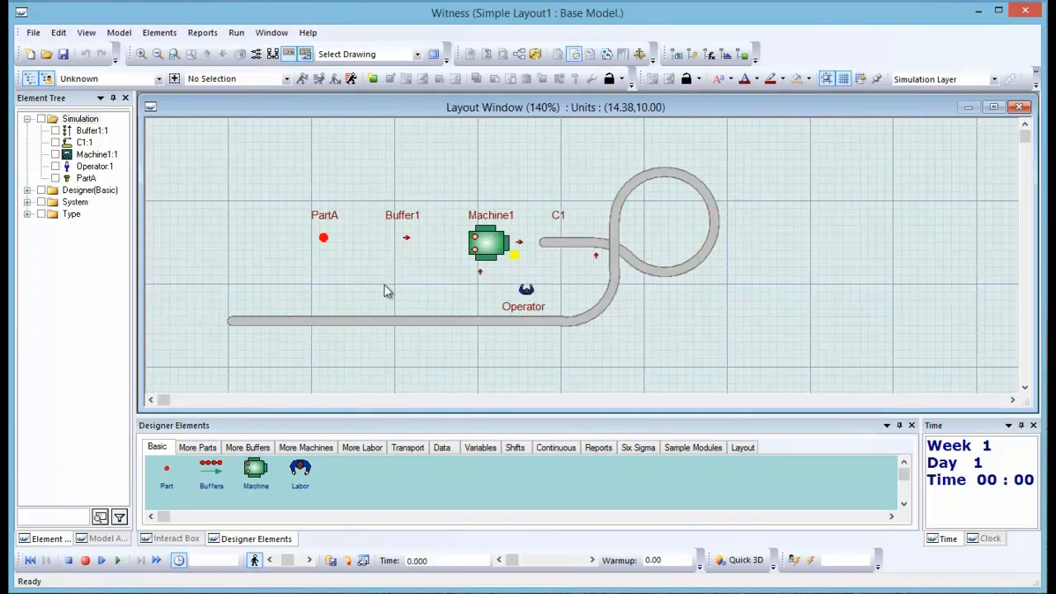
- Open the 3D mapping of PartA's graphic and inspect the enlarged dg-pt-Part preview from several angles
{"action": "right_click", "coordinate": [324, 239]}
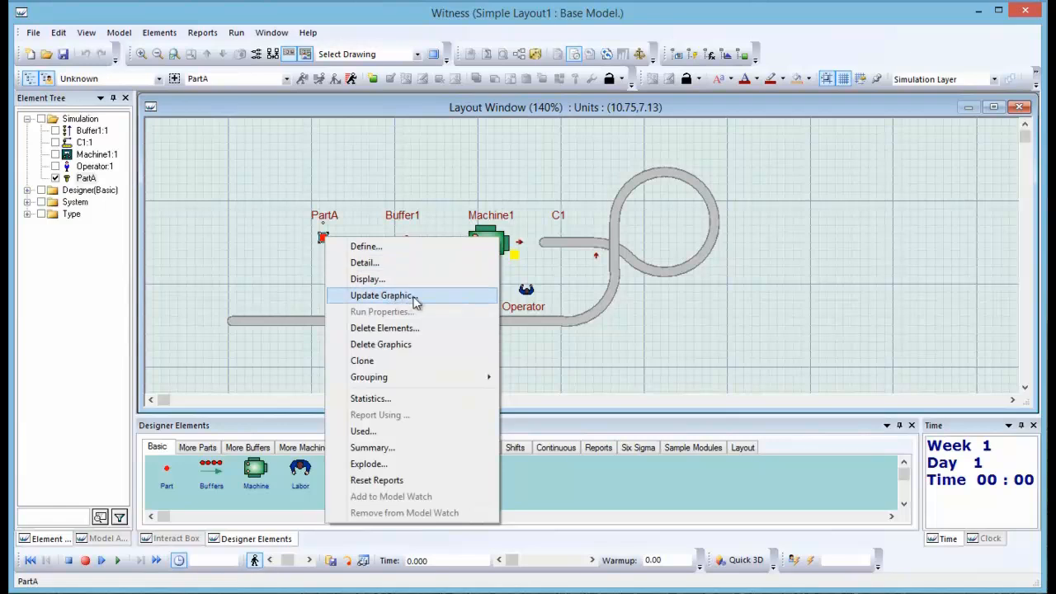
{"action": "left_click", "coordinate": [415, 302]}
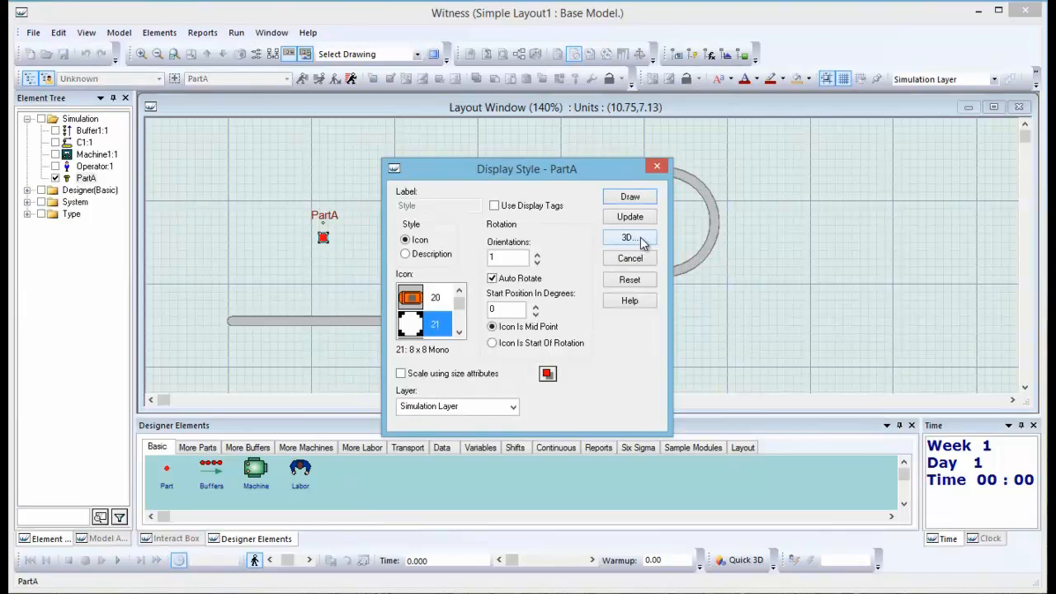
{"action": "left_click", "coordinate": [629, 237]}
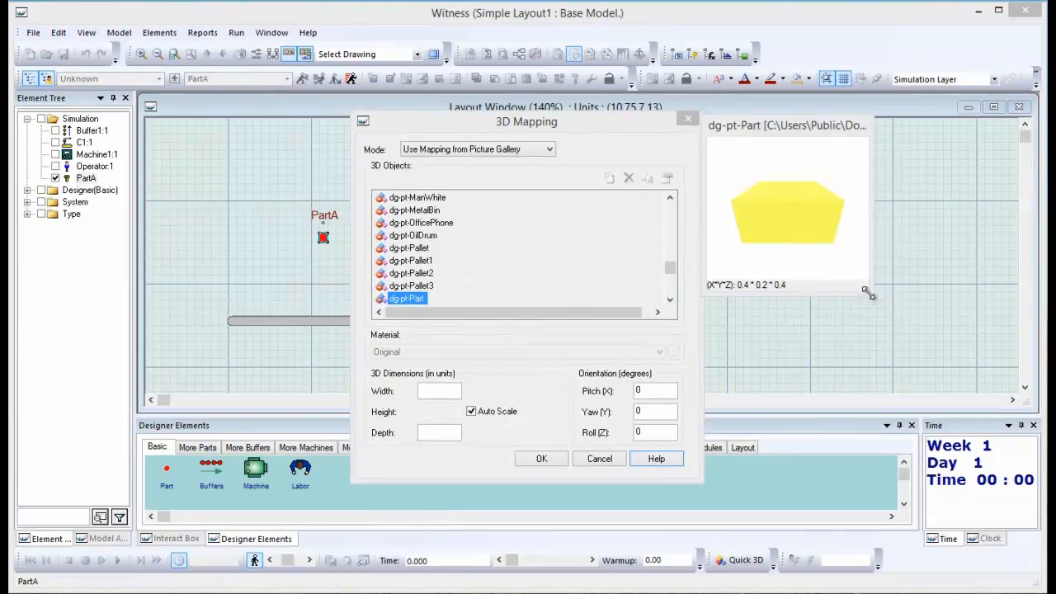
{"action": "left_click_drag", "start_coordinate": [867, 293], "coordinate": [957, 353]}
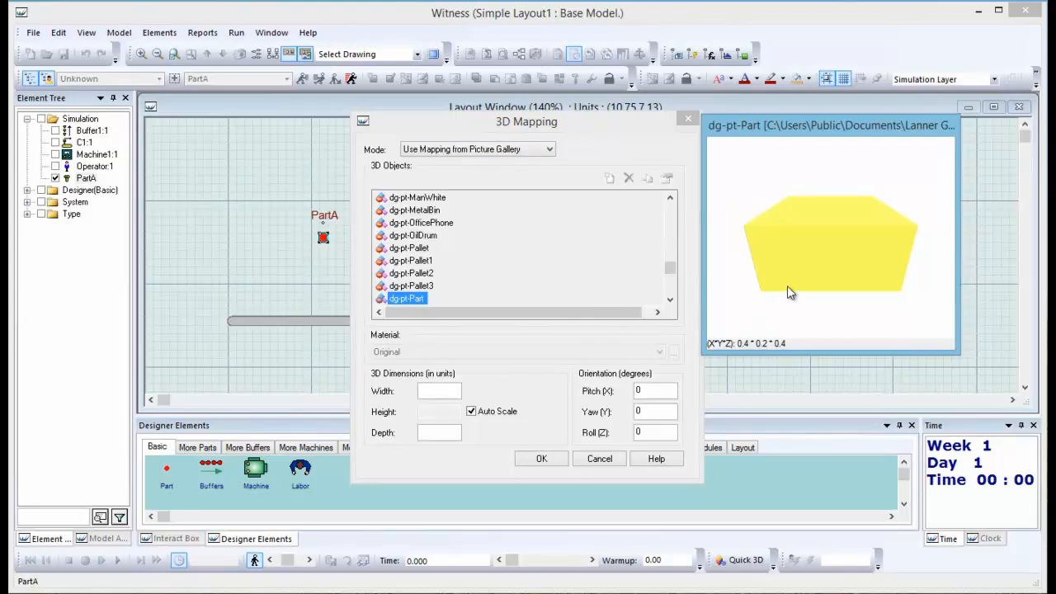
{"action": "left_click_drag", "start_coordinate": [752, 262], "coordinate": [1023, 277]}
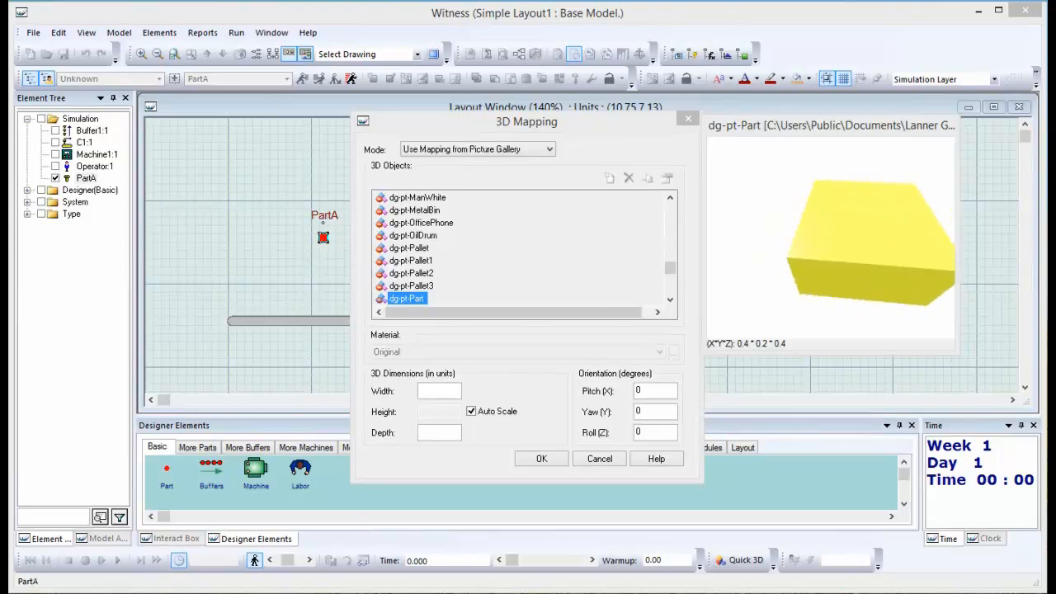
{"action": "left_click", "coordinate": [843, 276]}
{"action": "left_click_drag", "start_coordinate": [857, 269], "coordinate": [1031, 283]}
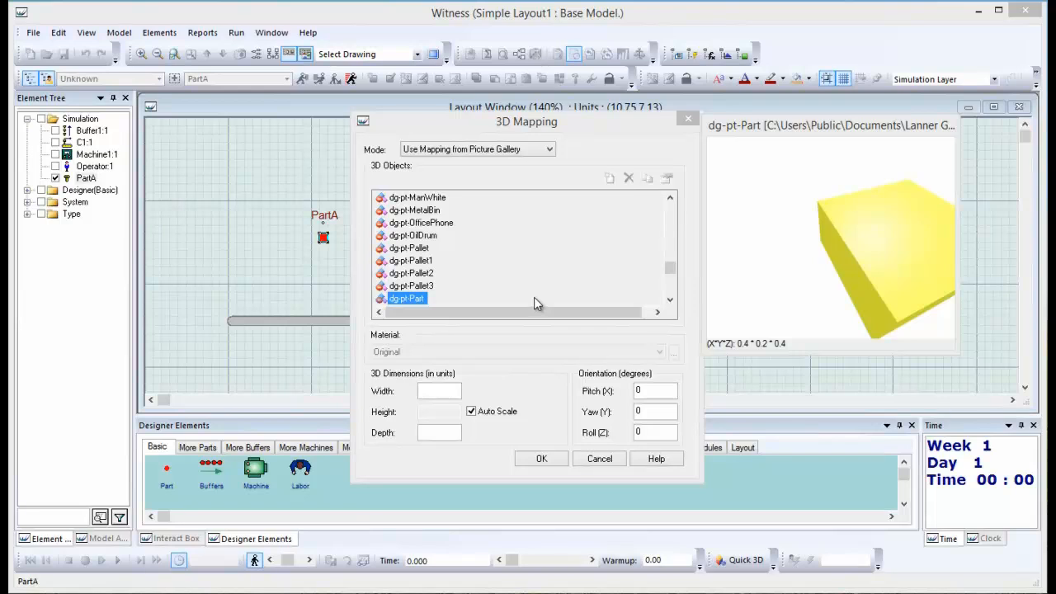
- Switch the mapping mode to User Defined Mapping and preview the Pallet3, Pallet2, OilDrum and MetalBin objects
{"action": "left_click", "coordinate": [549, 151]}
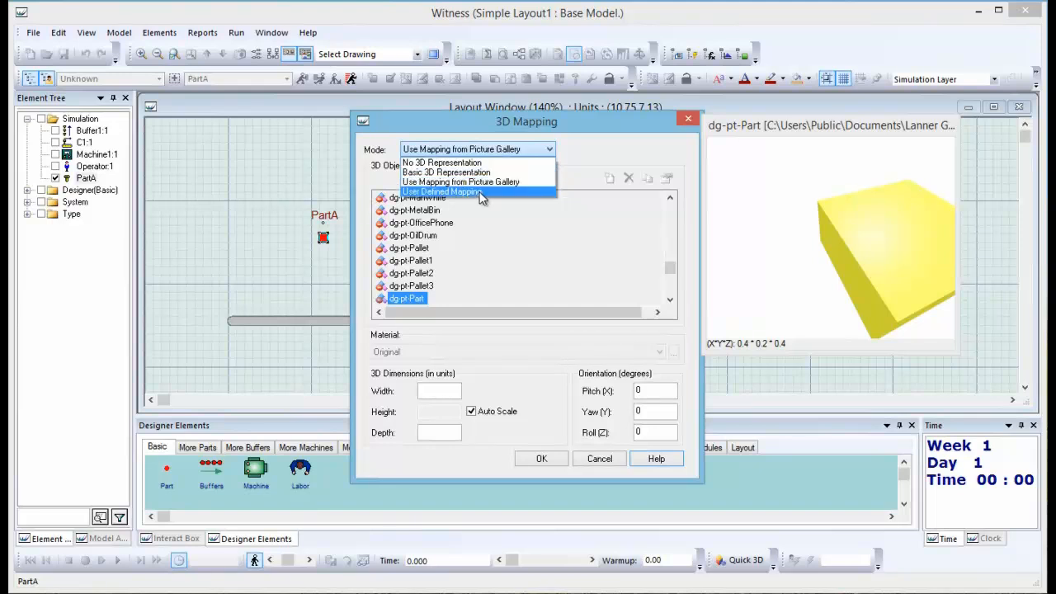
{"action": "left_click", "coordinate": [481, 193]}
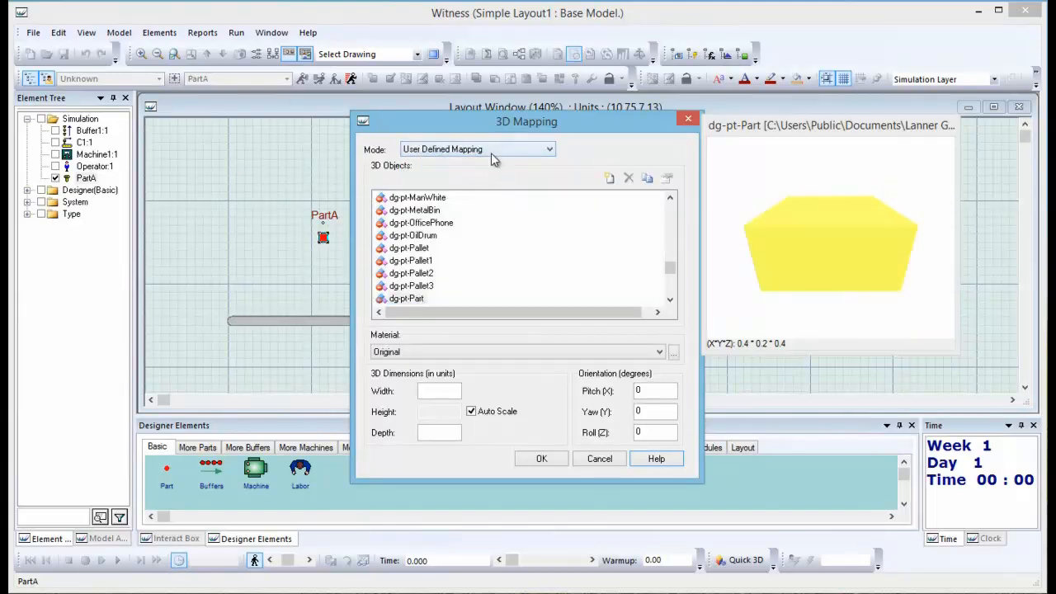
{"action": "left_click", "coordinate": [421, 286]}
{"action": "left_click", "coordinate": [423, 276]}
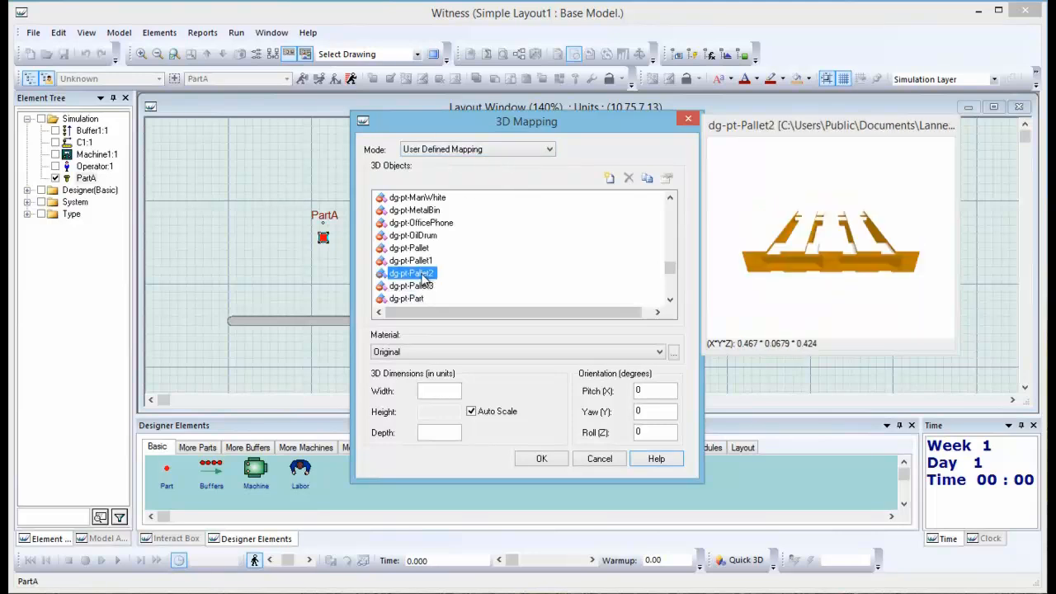
{"action": "left_click", "coordinate": [425, 236]}
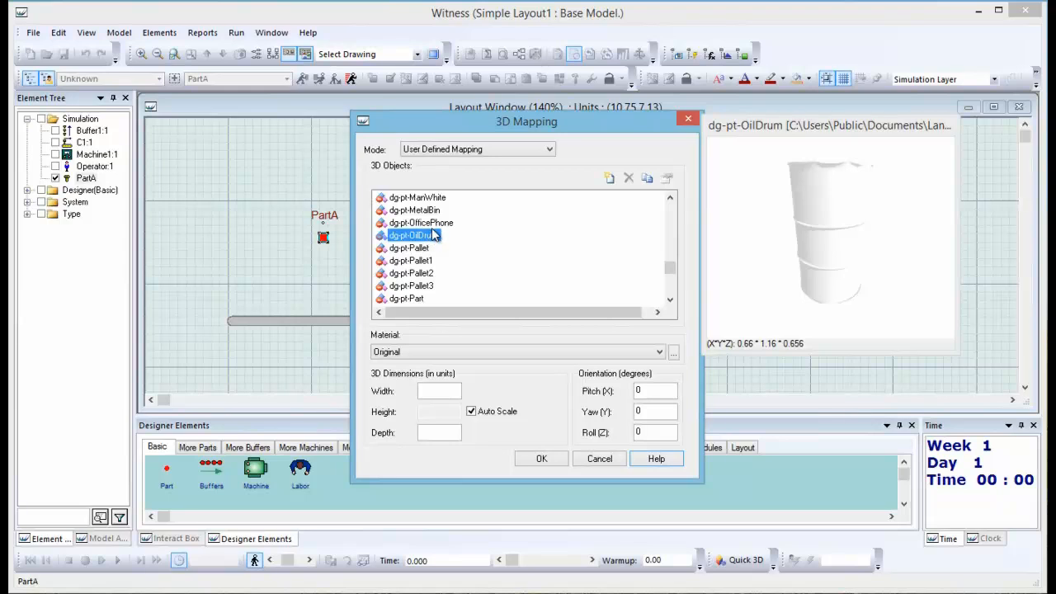
{"action": "left_click", "coordinate": [429, 211]}
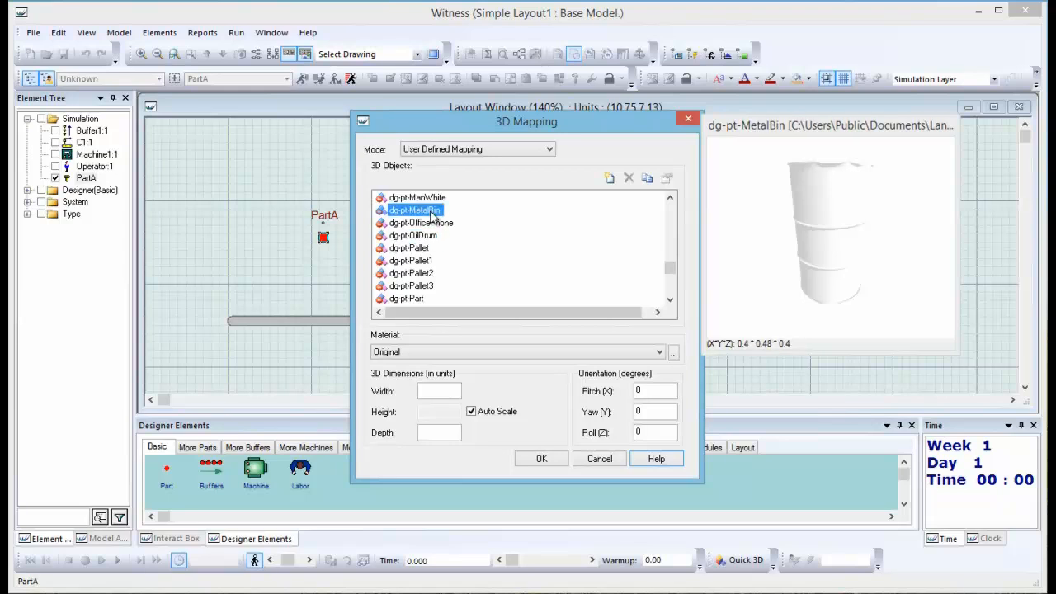
- Browse further through the 3D object list and preview dg-pt-FlatScreenMonitor and dg-pt-FlatbedTruck
{"action": "left_click", "coordinate": [671, 289]}
{"action": "left_click", "coordinate": [673, 295]}
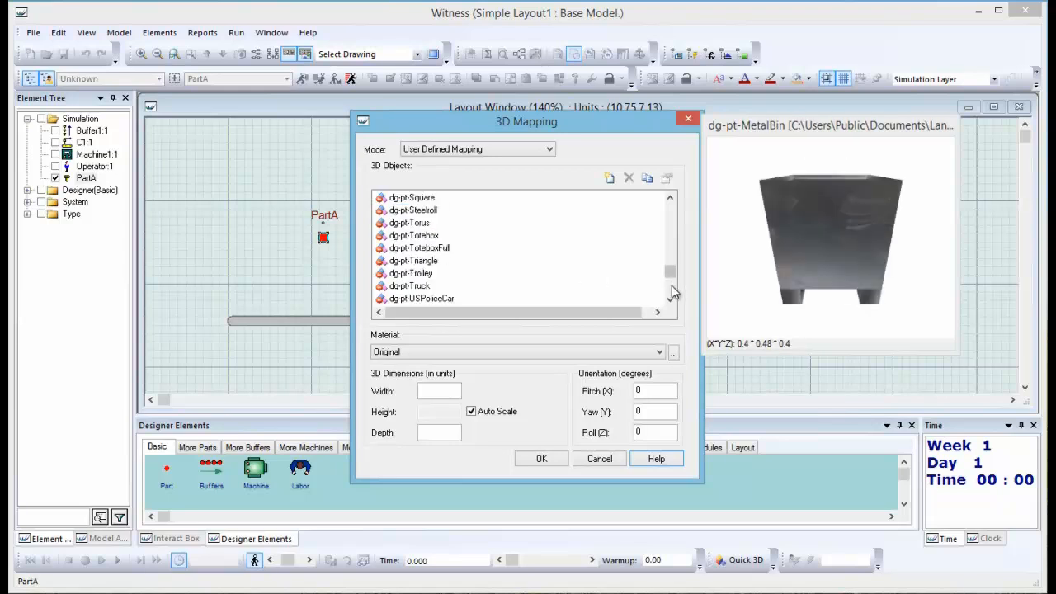
{"action": "left_click", "coordinate": [669, 215]}
{"action": "left_click", "coordinate": [670, 214]}
{"action": "left_click", "coordinate": [670, 214]}
{"action": "left_click", "coordinate": [671, 214]}
{"action": "left_click", "coordinate": [423, 235]}
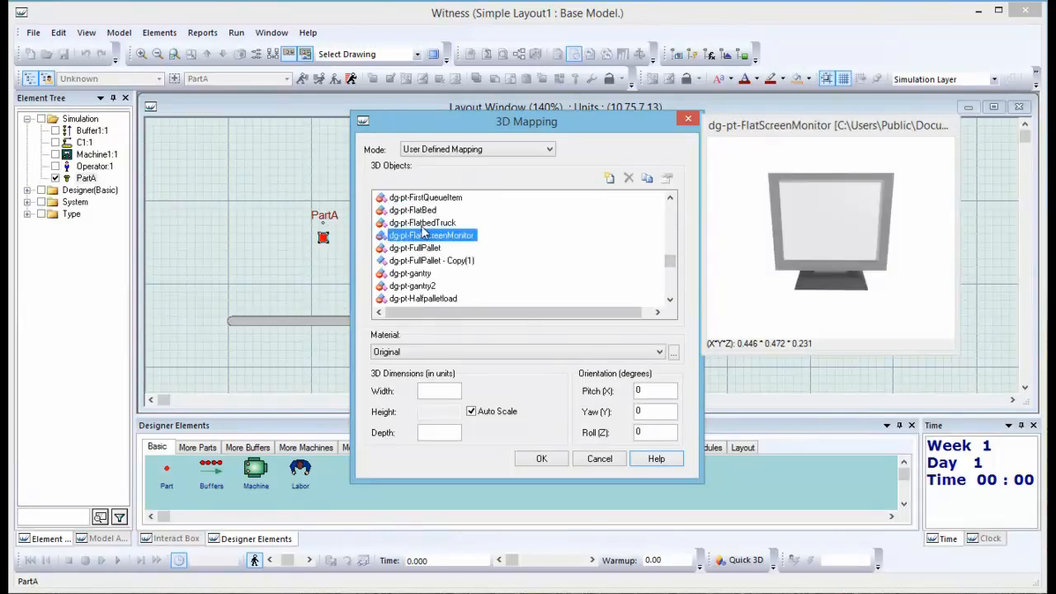
{"action": "left_click", "coordinate": [423, 224]}
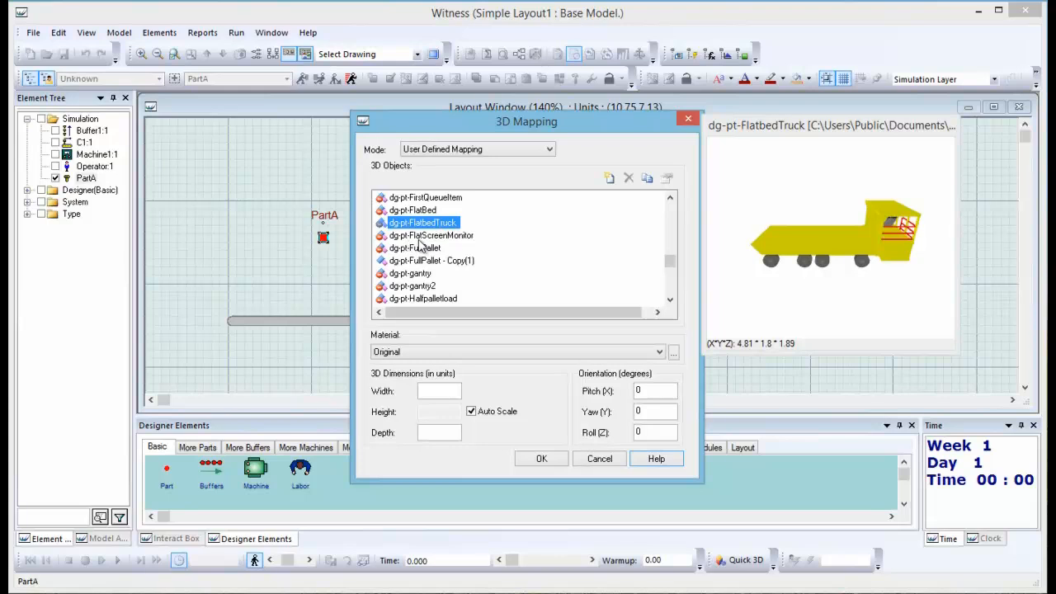
- Preview the dg-ic-Test Rig object from the machine models and leave the 3D mapping without applying changes
{"action": "left_click", "coordinate": [670, 217]}
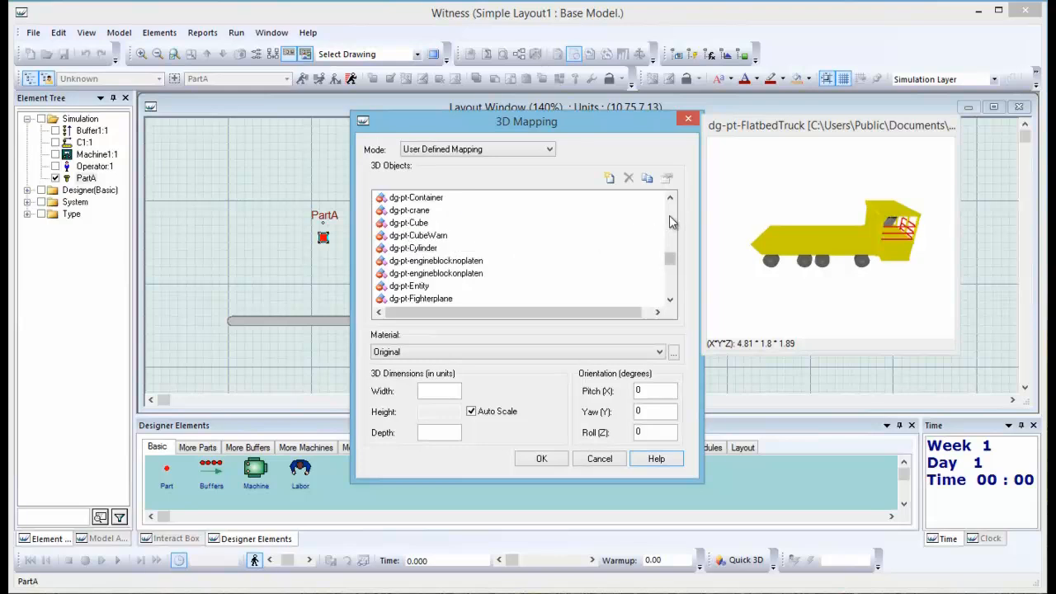
{"action": "left_click", "coordinate": [670, 217]}
{"action": "left_click", "coordinate": [670, 217]}
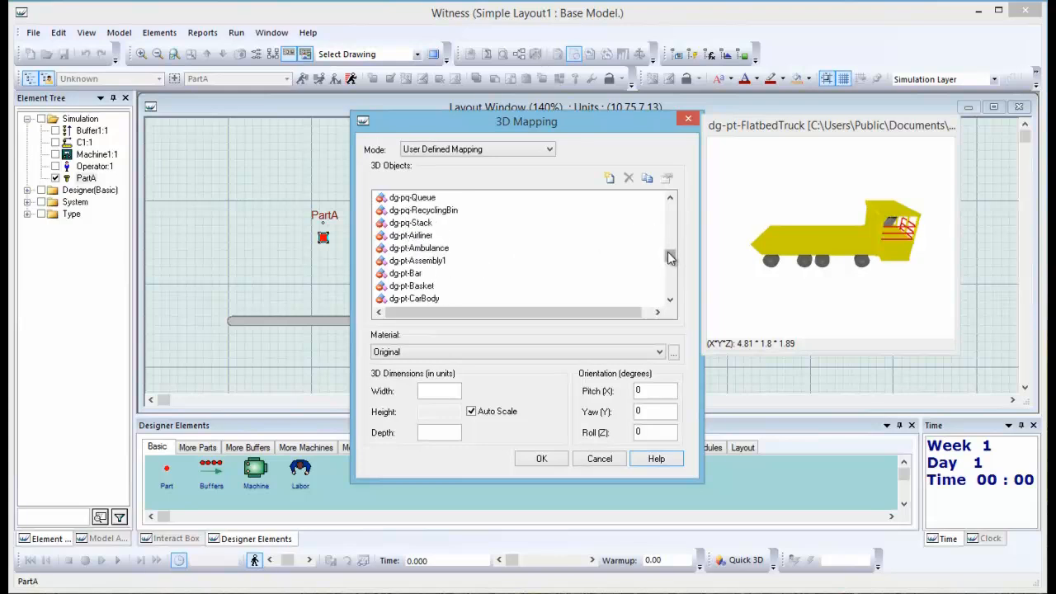
{"action": "left_click_drag", "start_coordinate": [670, 258], "coordinate": [670, 250]}
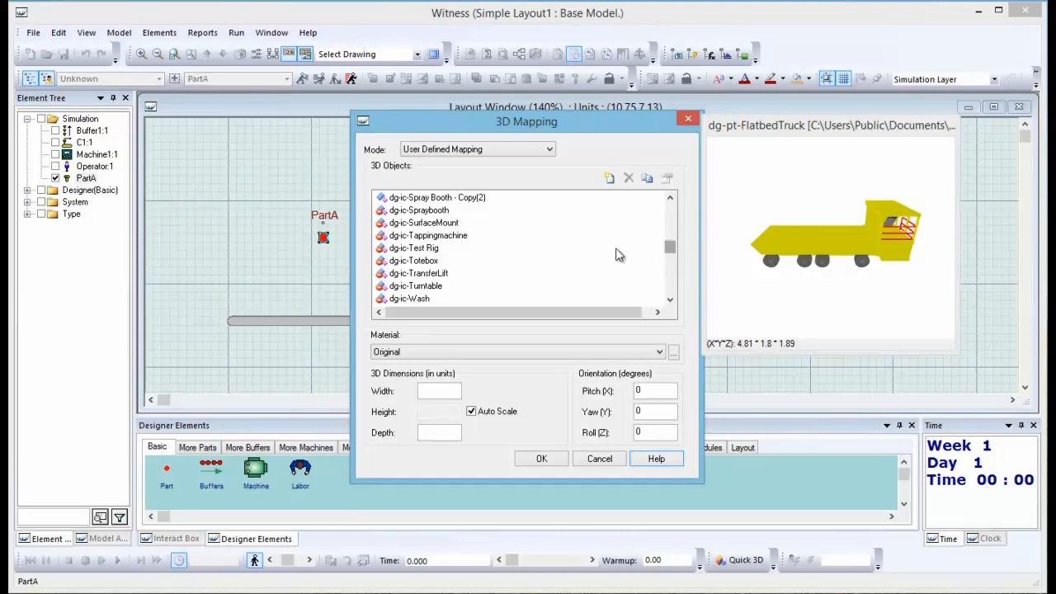
{"action": "left_click", "coordinate": [417, 249]}
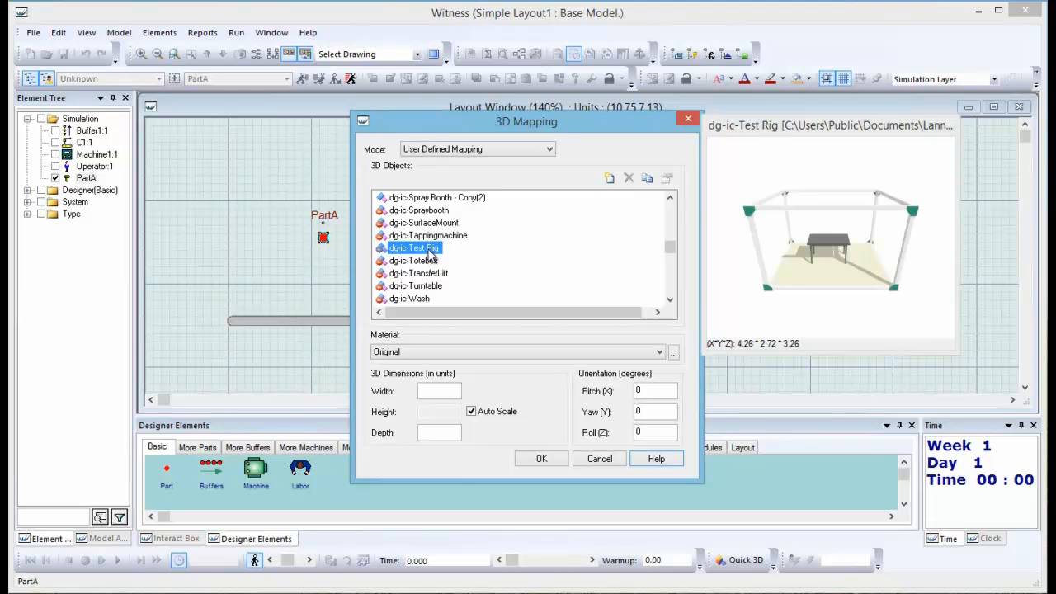
{"action": "left_click", "coordinate": [601, 460]}
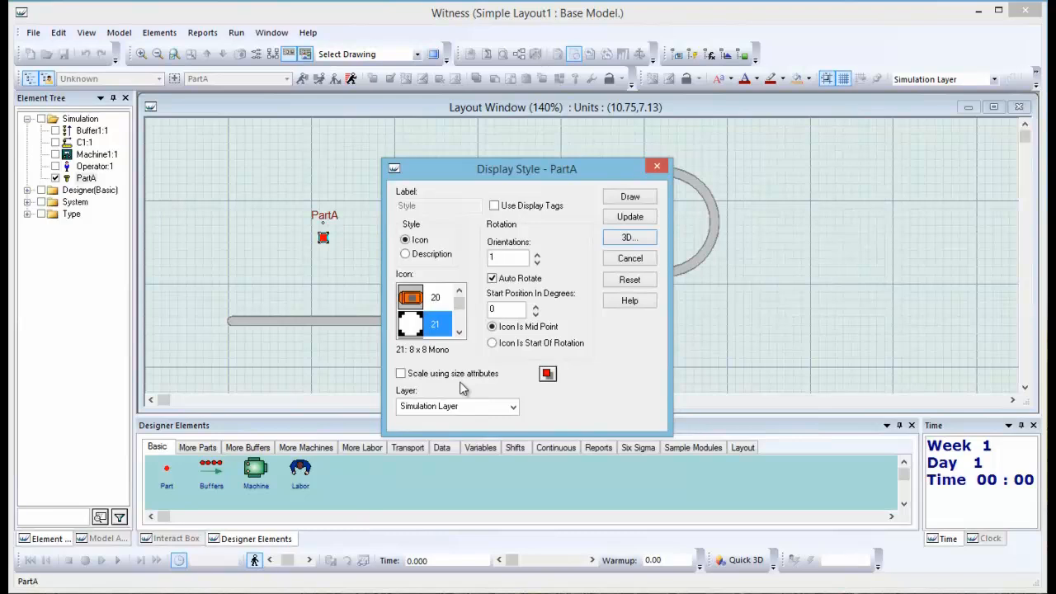
- Enable scaling using size attributes for PartA's icon and update its display style
{"action": "left_click", "coordinate": [402, 375]}
{"action": "left_click", "coordinate": [631, 218]}
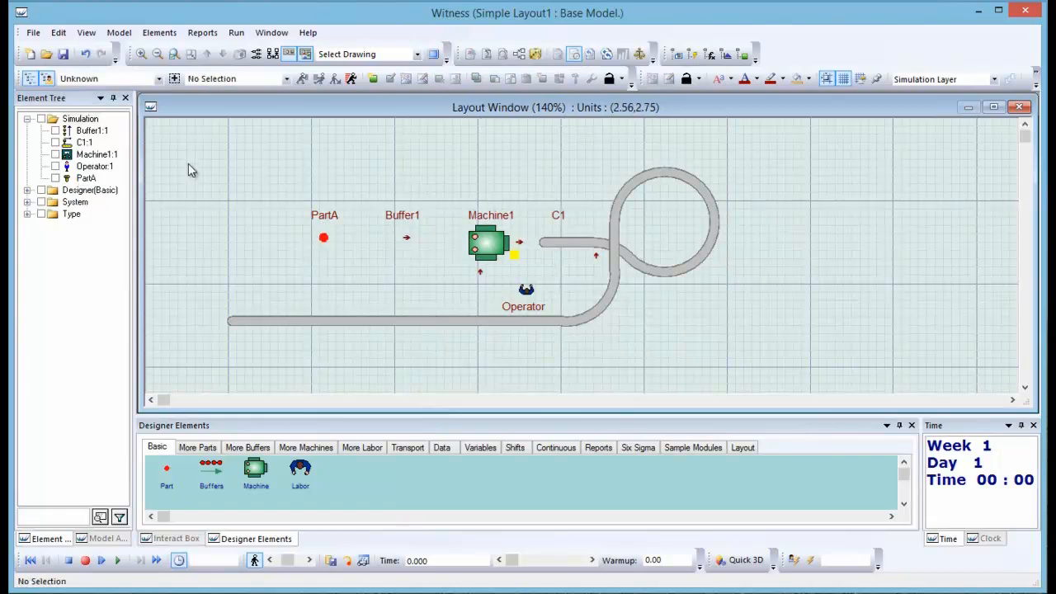
- Generate the Quick 3D view, maximize it, and run the model briefly to check the part sizes before stopping it
{"action": "left_click", "coordinate": [119, 32]}
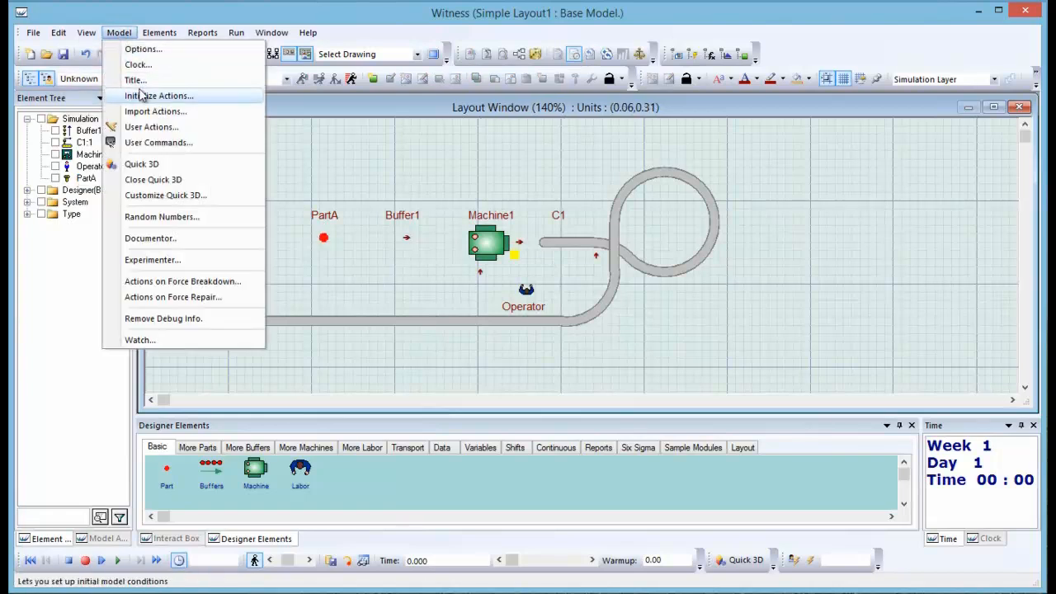
{"action": "left_click", "coordinate": [187, 166]}
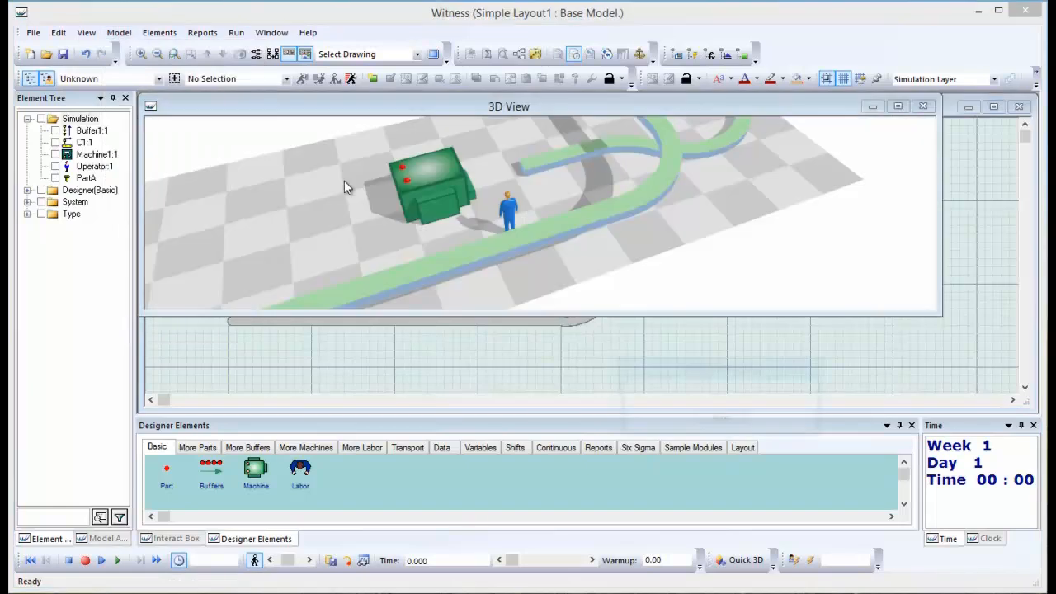
{"action": "left_click", "coordinate": [899, 106]}
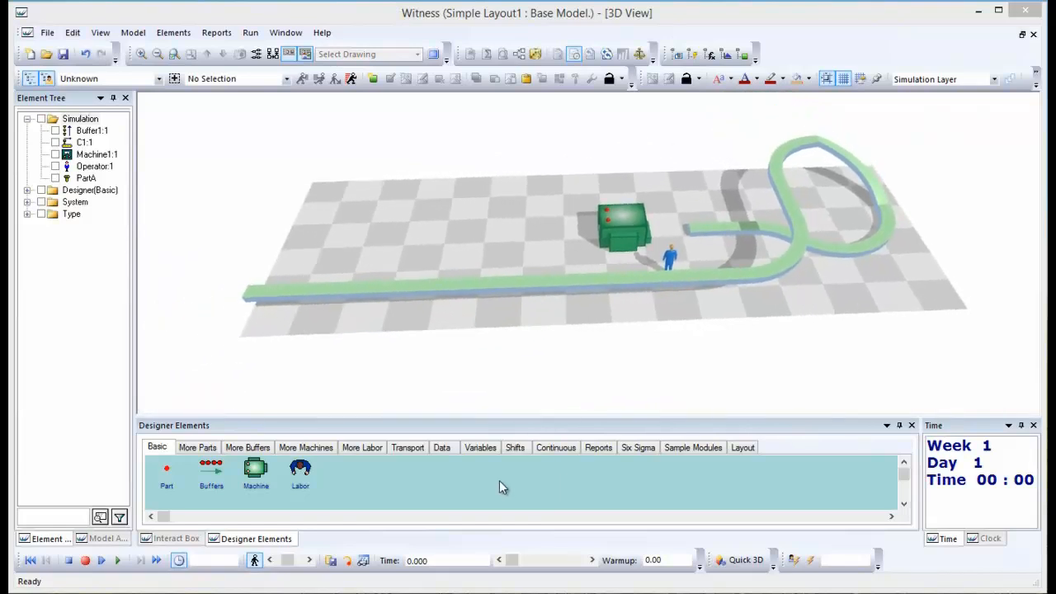
{"action": "left_click", "coordinate": [118, 560]}
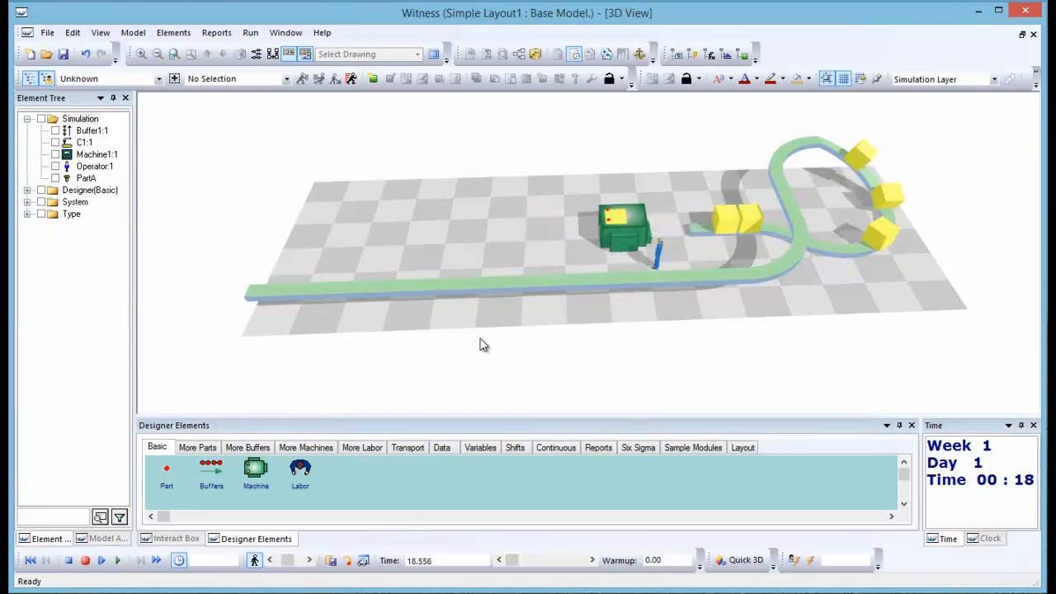
{"action": "left_click", "coordinate": [70, 561]}
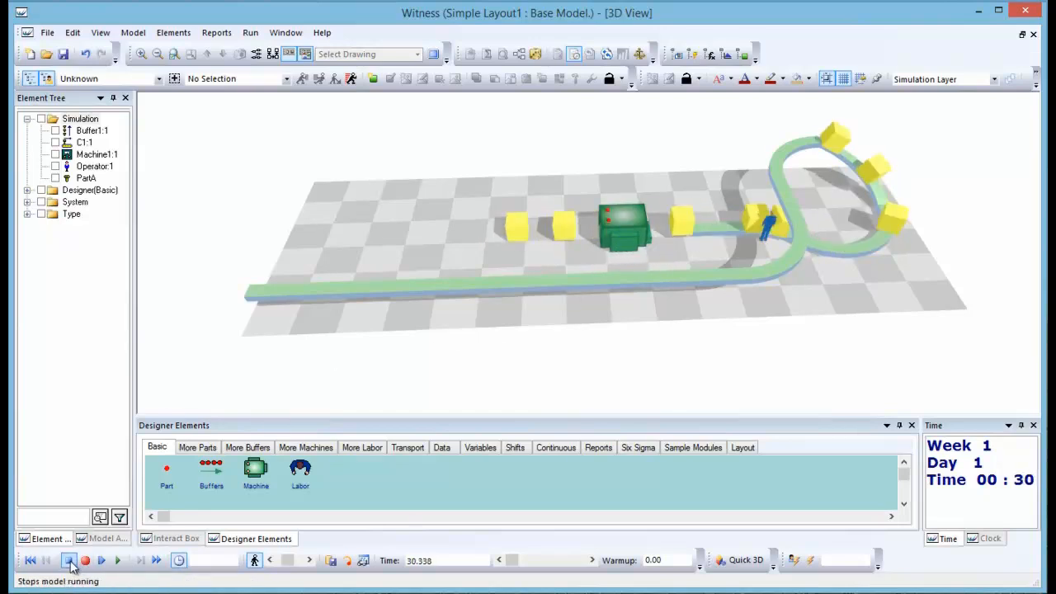
- Add the create action height=2 to PartA's details and accept the changes
{"action": "double_click", "coordinate": [86, 178]}
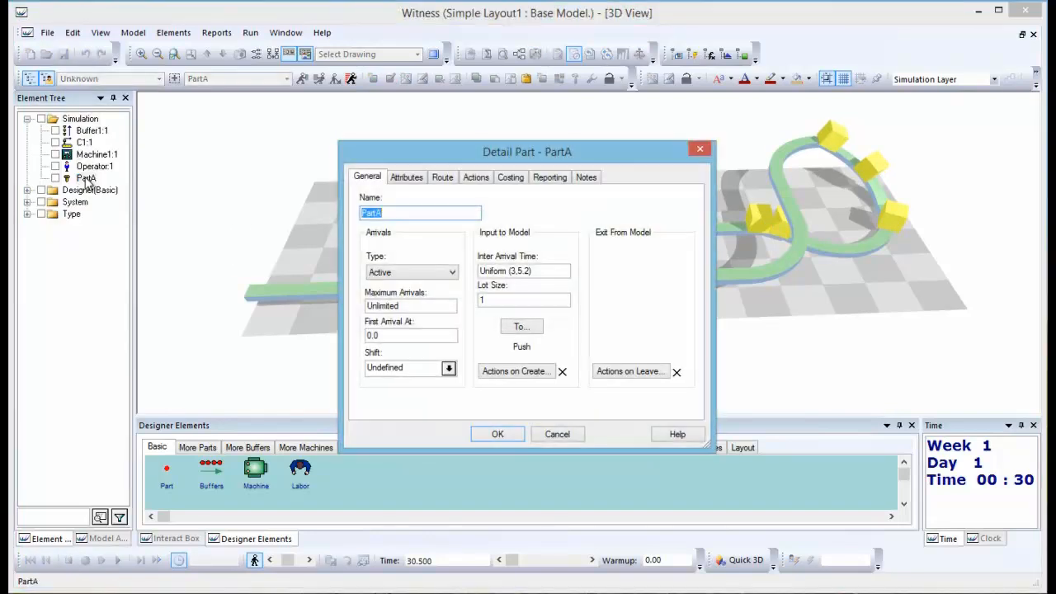
{"action": "left_click", "coordinate": [516, 371]}
{"action": "left_click_drag", "start_coordinate": [848, 249], "coordinate": [377, 80]}
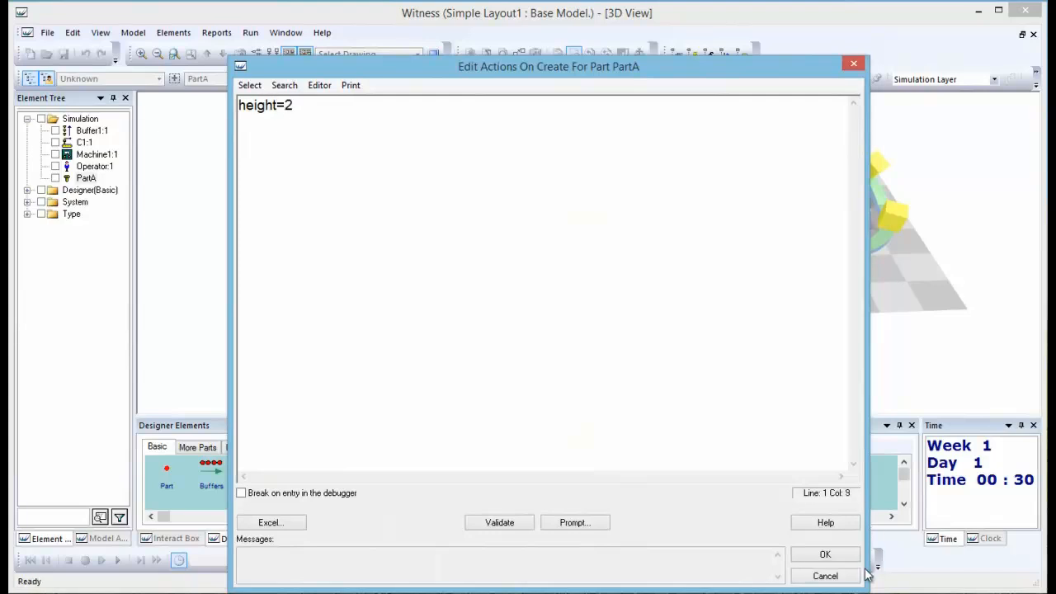
{"action": "left_click", "coordinate": [825, 556]}
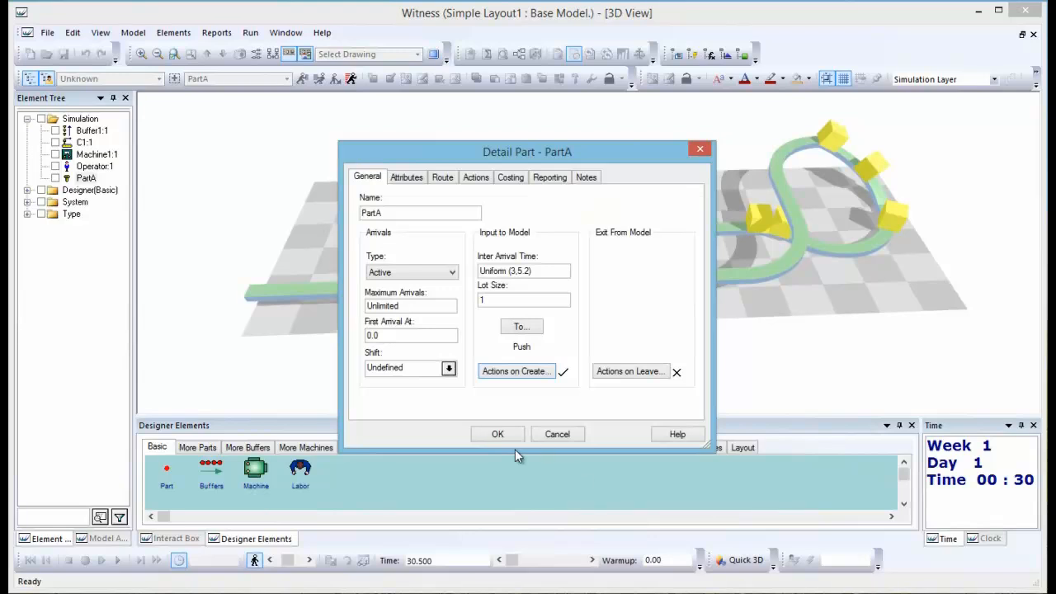
{"action": "left_click", "coordinate": [504, 437]}
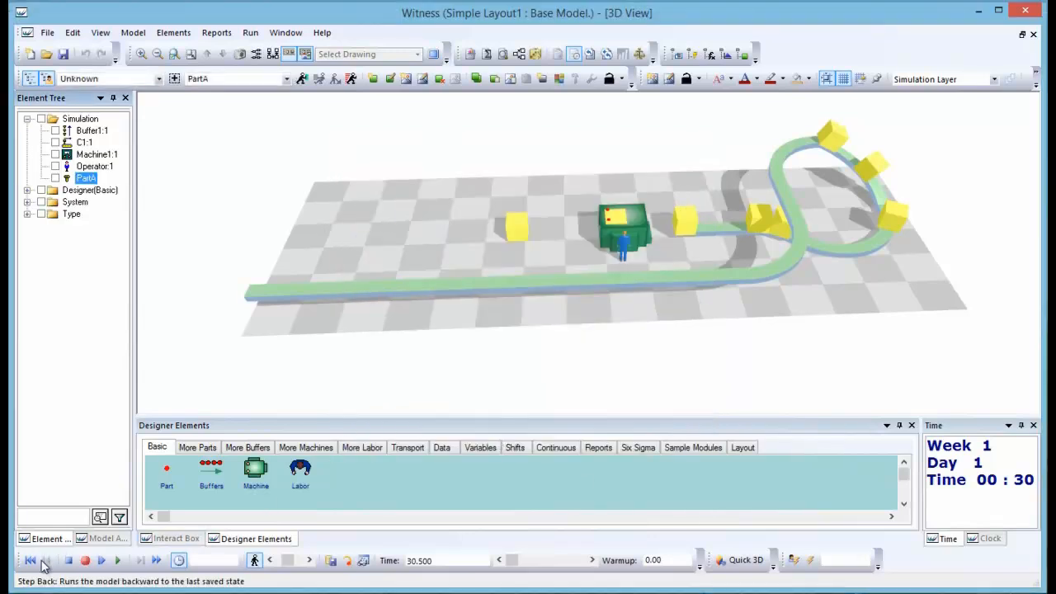
- Run the model to check the part heights in 3D, stop it, and close the 3D view
{"action": "left_click", "coordinate": [117, 561]}
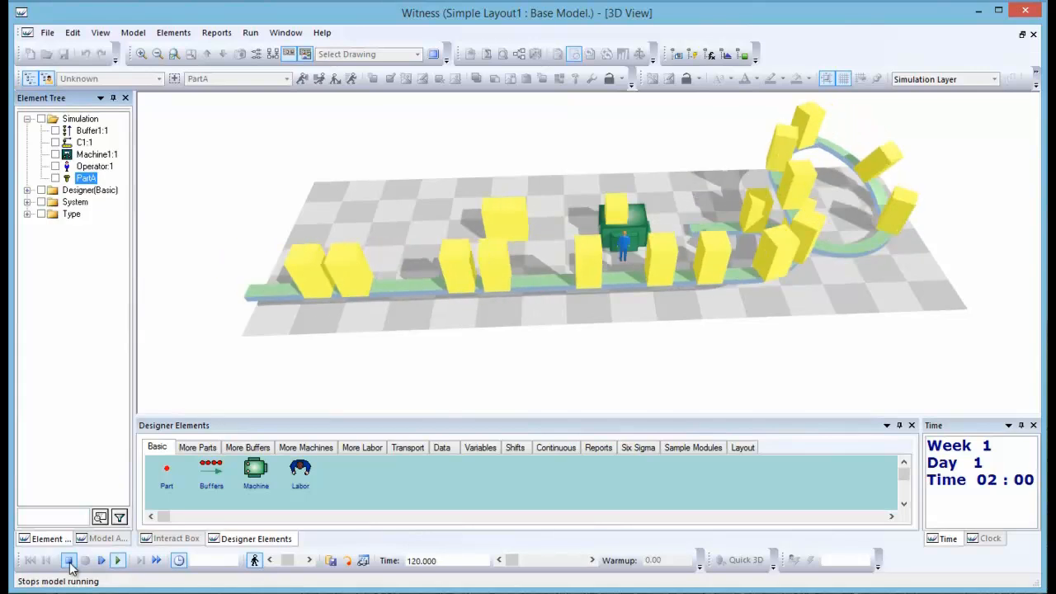
{"action": "left_click", "coordinate": [69, 561]}
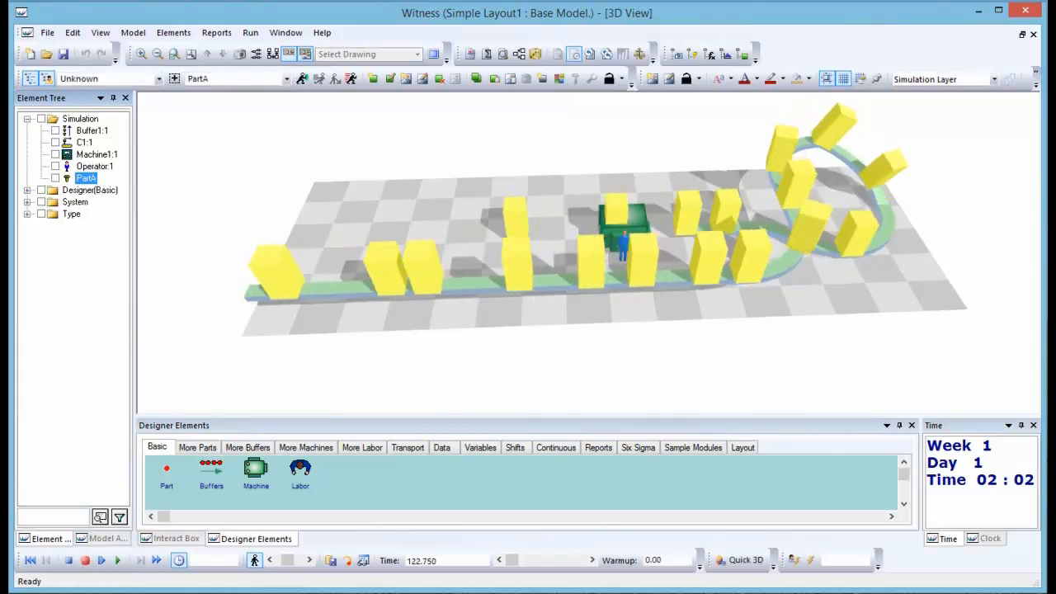
{"action": "left_click", "coordinate": [1022, 35]}
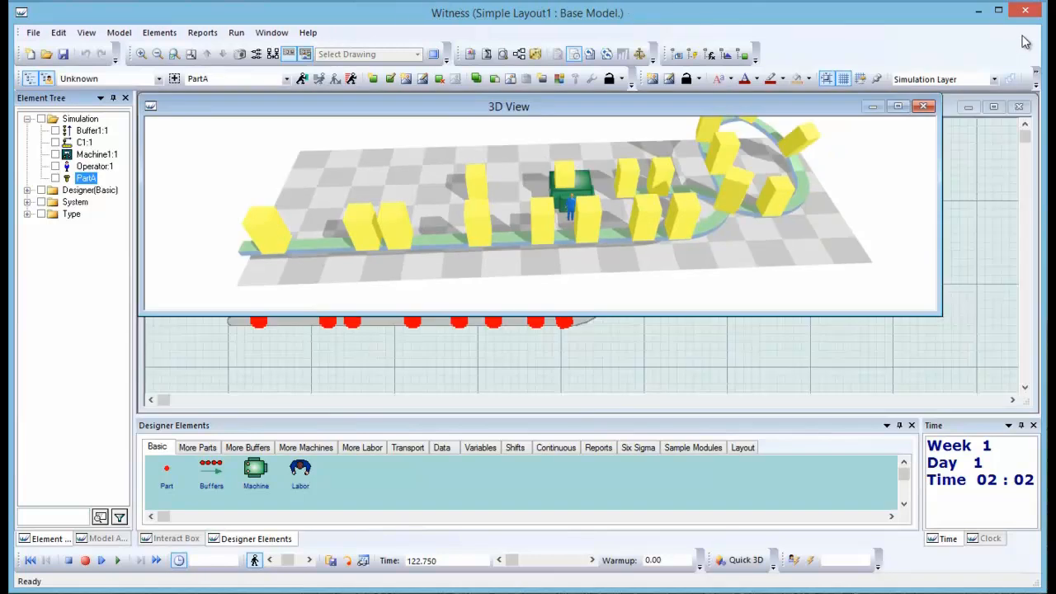
{"action": "left_click", "coordinate": [923, 106]}
- Give PartA a user defined 3D mapping using dg-pt-Part with the Basic Red material, and update its display style
{"action": "right_click", "coordinate": [324, 240]}
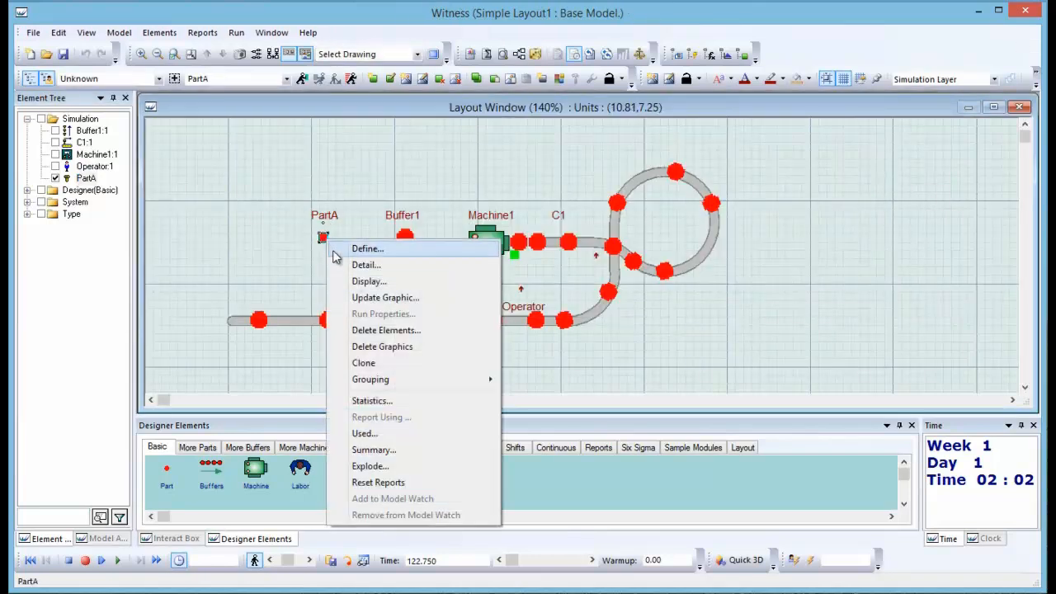
{"action": "left_click", "coordinate": [371, 297]}
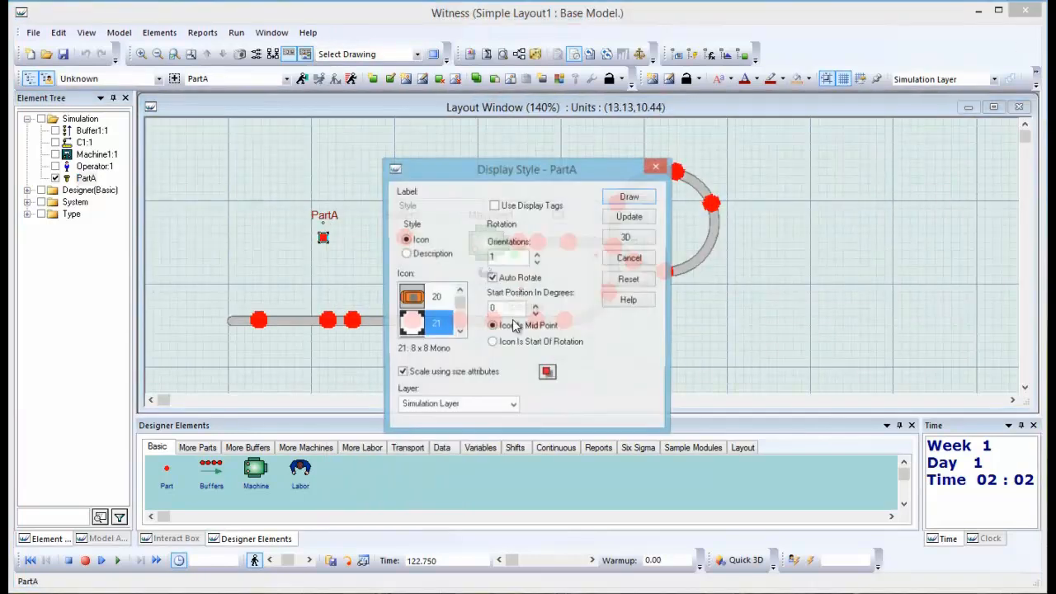
{"action": "left_click", "coordinate": [636, 241]}
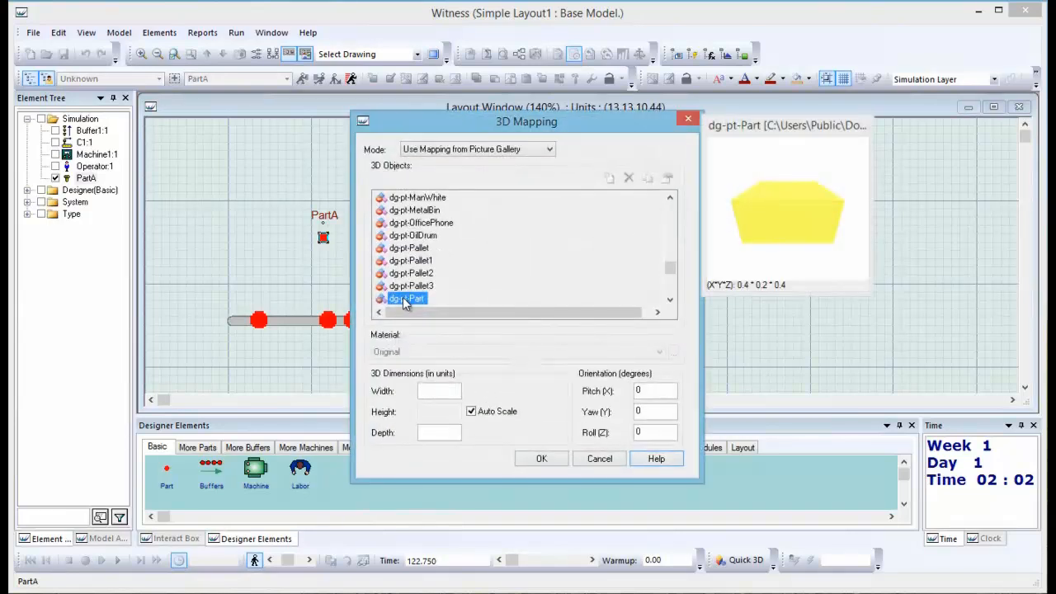
{"action": "left_click", "coordinate": [491, 151]}
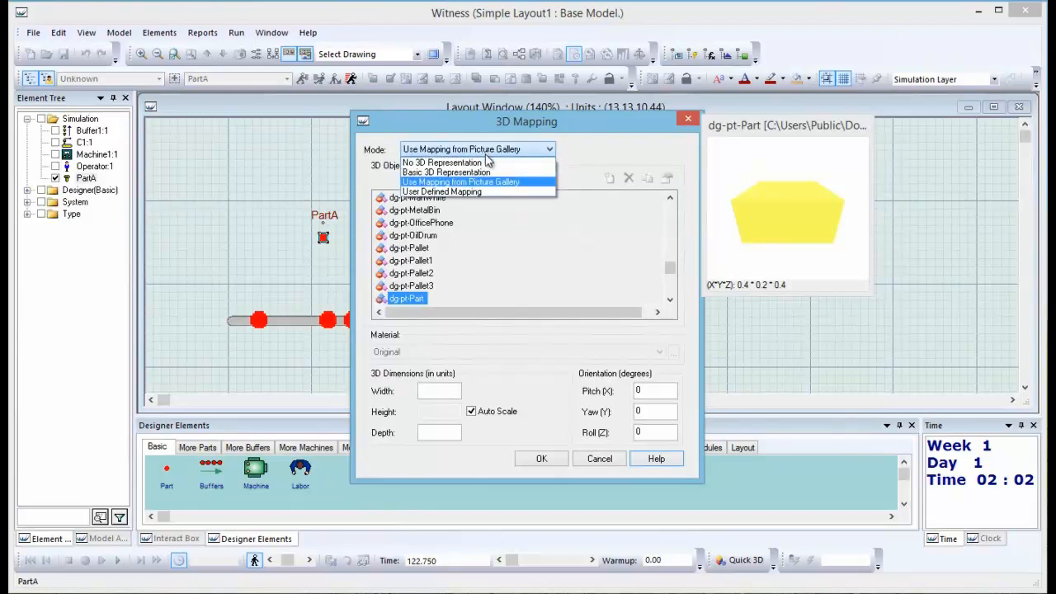
{"action": "left_click", "coordinate": [472, 191]}
{"action": "left_click", "coordinate": [411, 301]}
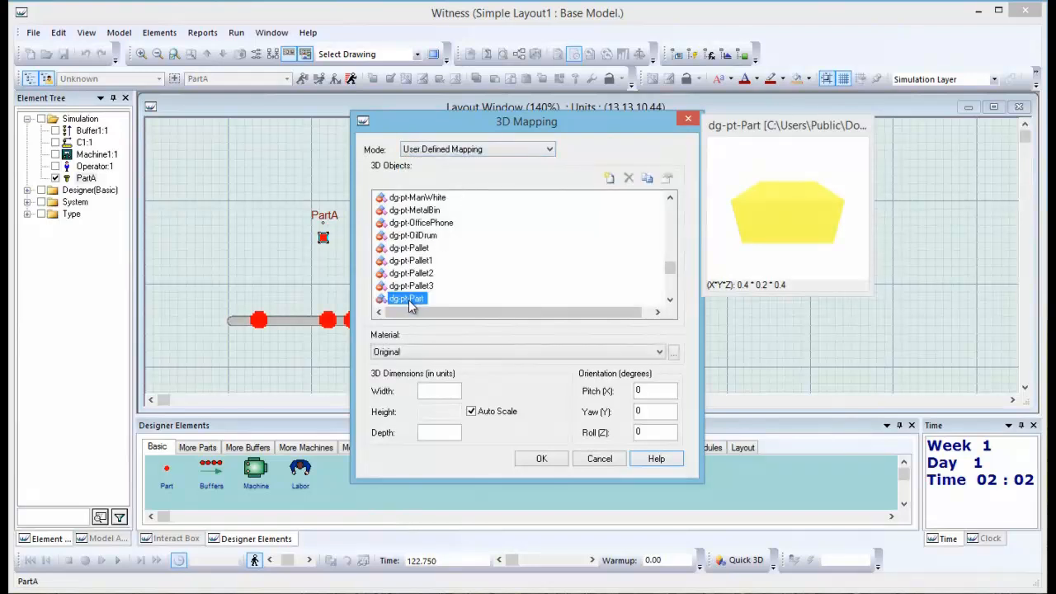
{"action": "left_click", "coordinate": [487, 355]}
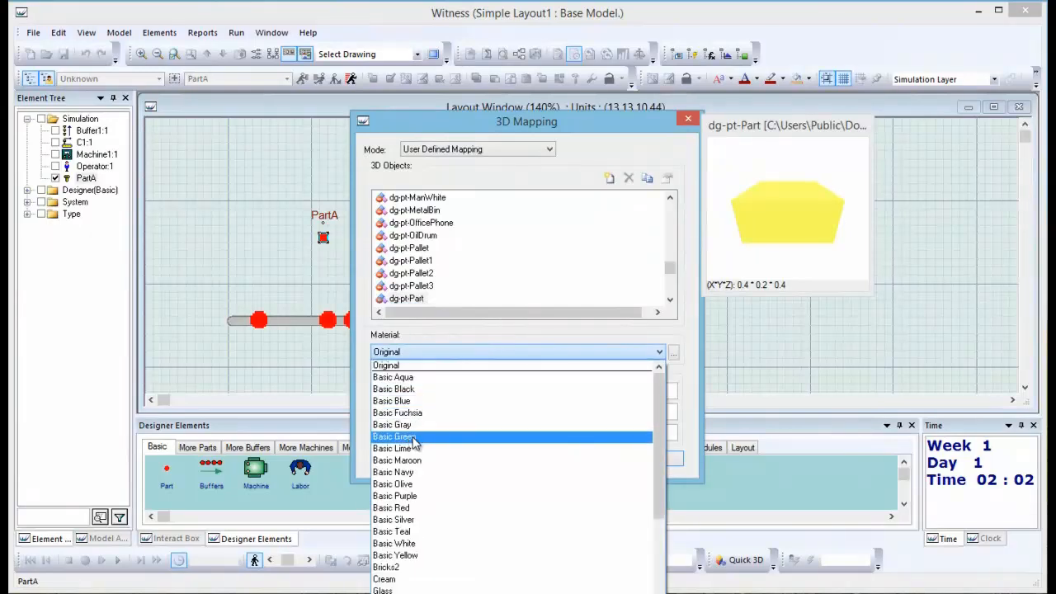
{"action": "left_click", "coordinate": [407, 508]}
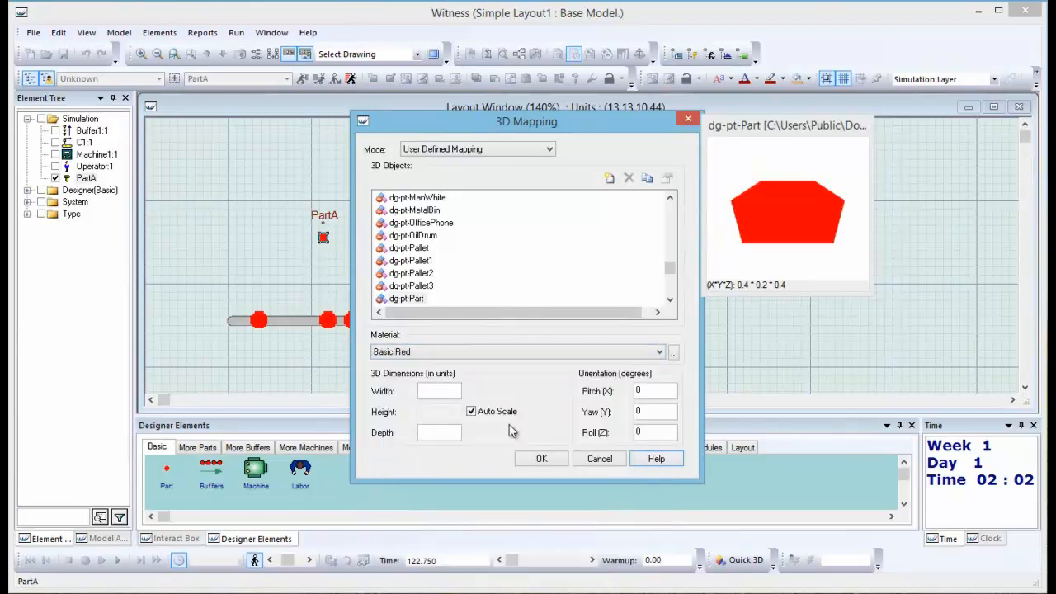
{"action": "left_click", "coordinate": [538, 460]}
{"action": "left_click", "coordinate": [631, 217]}
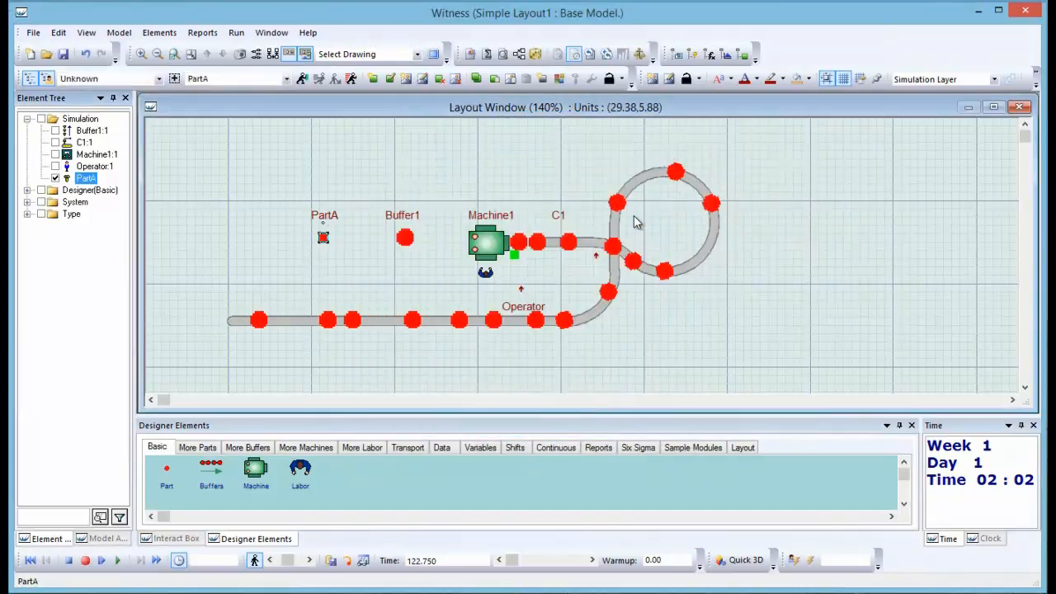
- Generate the Quick 3D view to inspect PartA's material in the maximized window, and close the view
{"action": "left_click", "coordinate": [119, 32]}
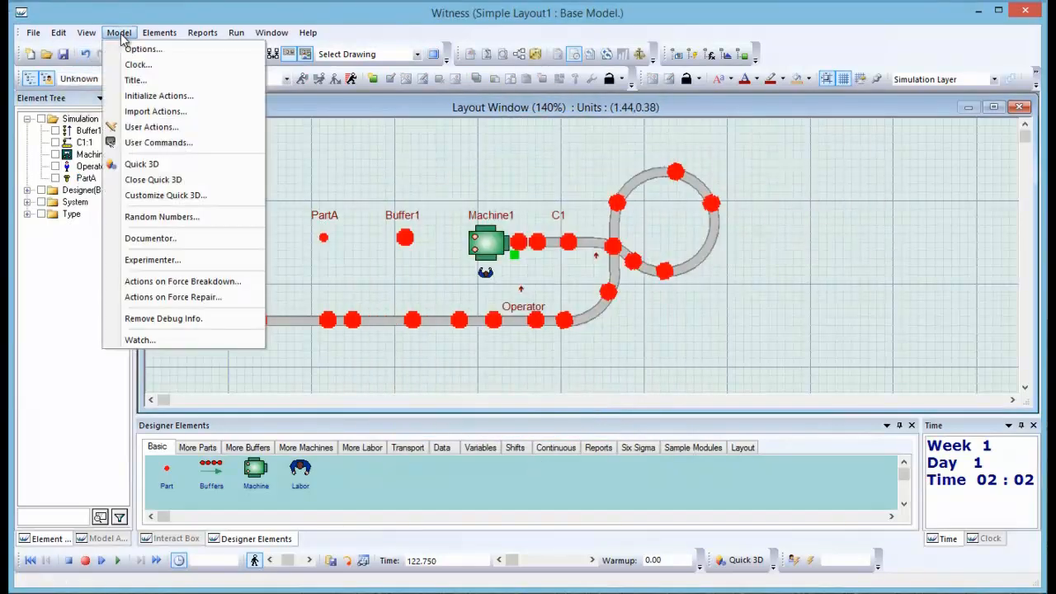
{"action": "left_click", "coordinate": [150, 167]}
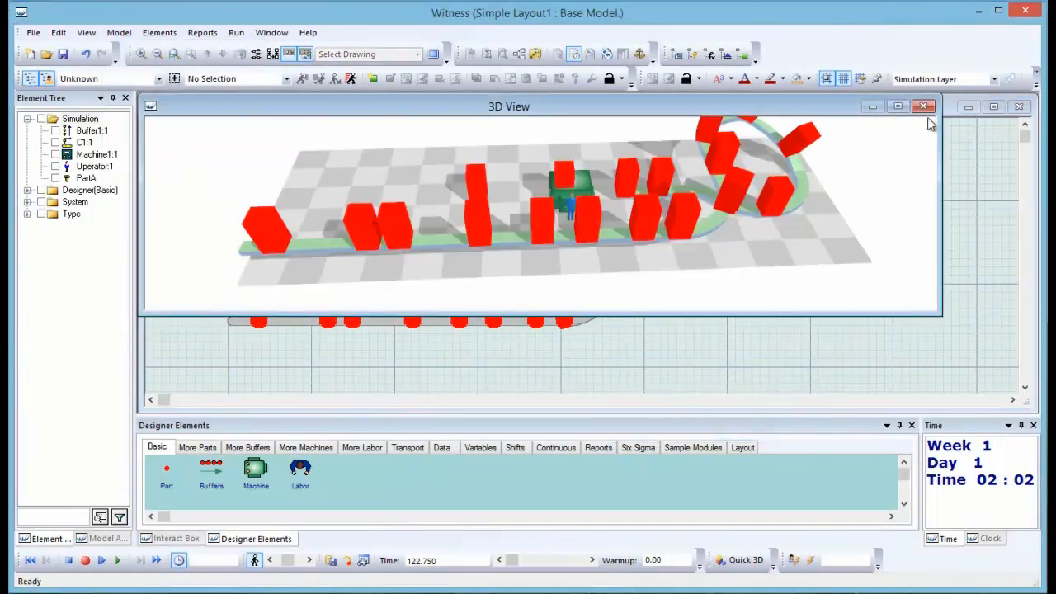
{"action": "left_click", "coordinate": [898, 106]}
{"action": "left_click_drag", "start_coordinate": [772, 329], "coordinate": [420, 334]}
{"action": "mouse_move", "coordinate": [510, 169]}
{"action": "left_mouse_down"}
{"action": "mouse_move", "coordinate": [517, 136]}
{"action": "mouse_move", "coordinate": [503, 159]}
{"action": "left_mouse_up"}
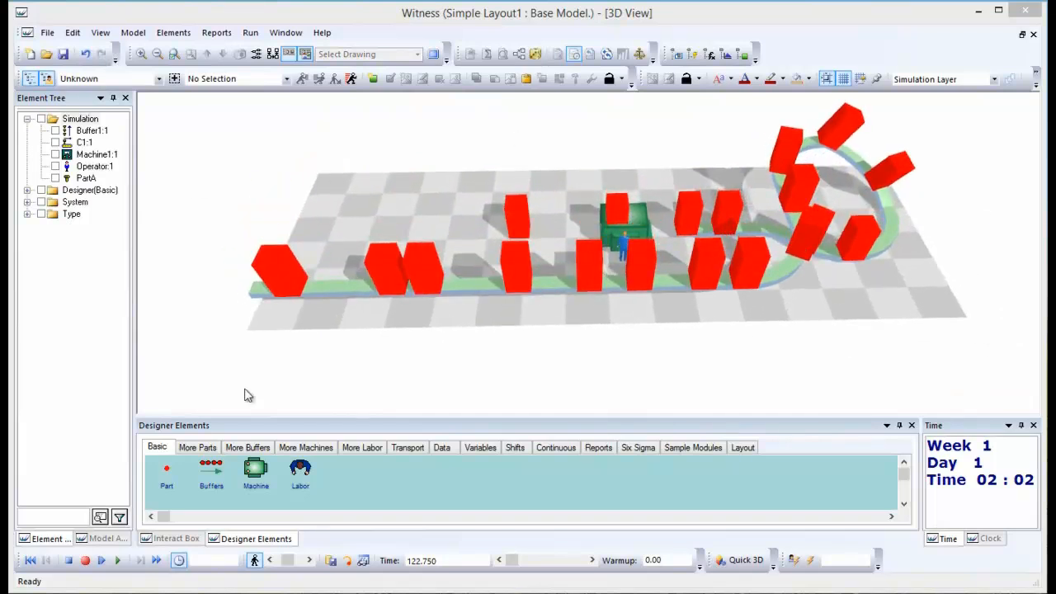
{"action": "left_click", "coordinate": [1022, 33]}
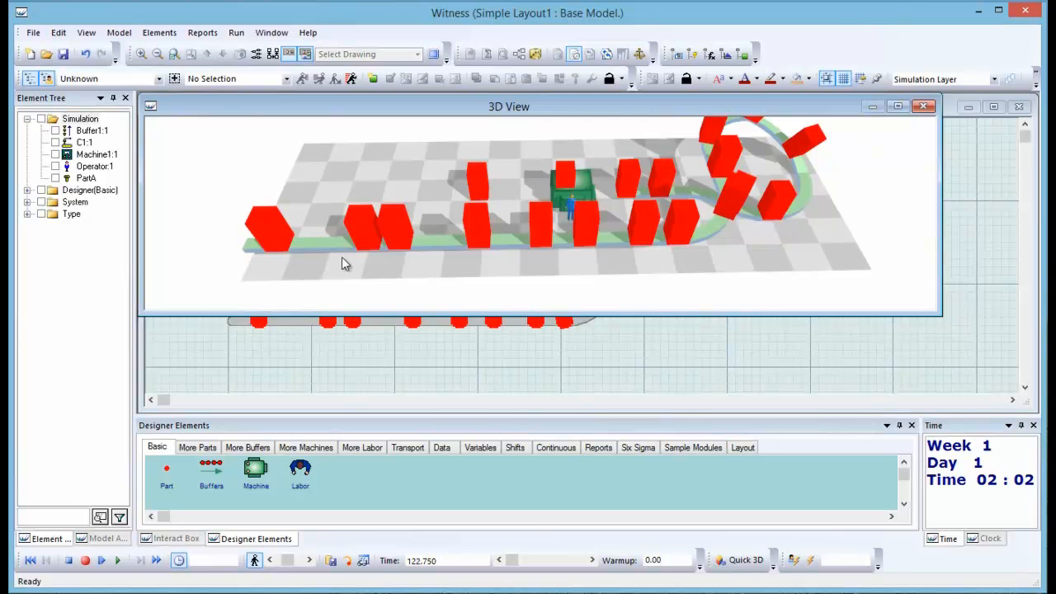
{"action": "left_click", "coordinate": [924, 106]}
- Disable scaling using size attributes for PartA's icon and update its display style
{"action": "left_click", "coordinate": [322, 239]}
{"action": "right_click", "coordinate": [323, 238]}
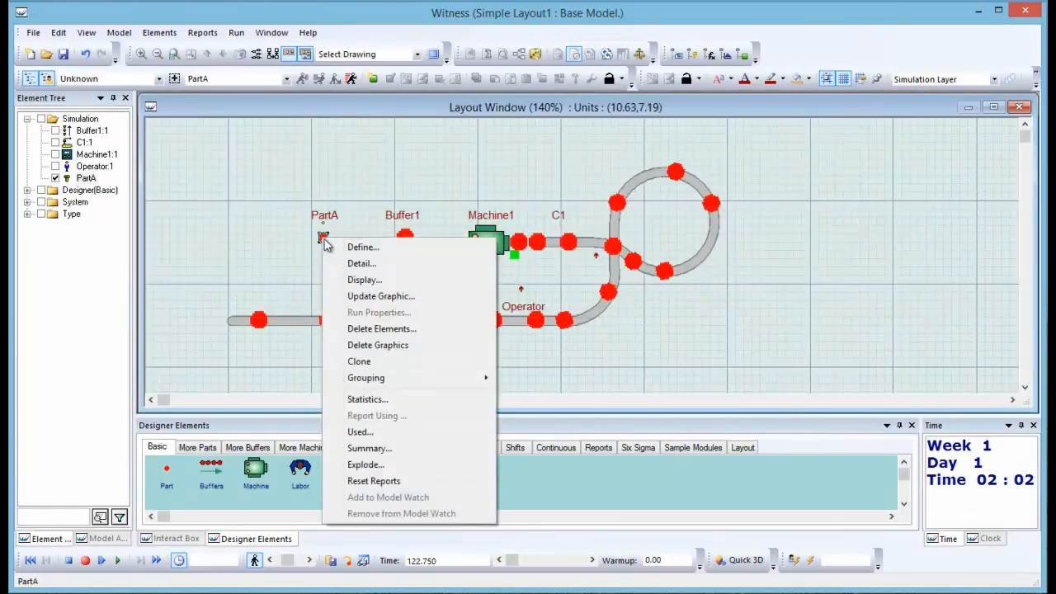
{"action": "left_click", "coordinate": [363, 299]}
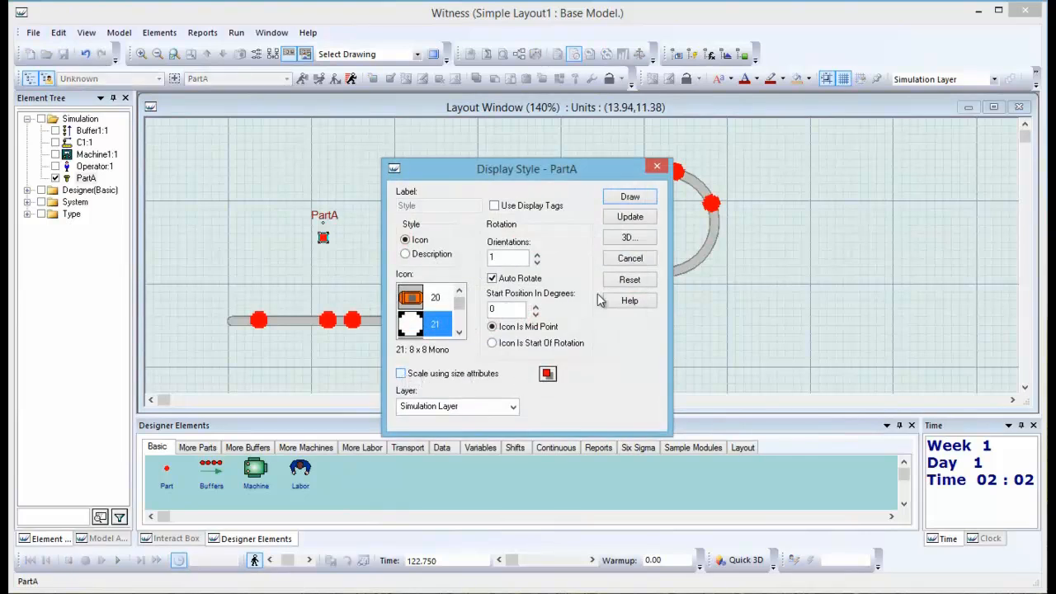
{"action": "left_click", "coordinate": [631, 218]}
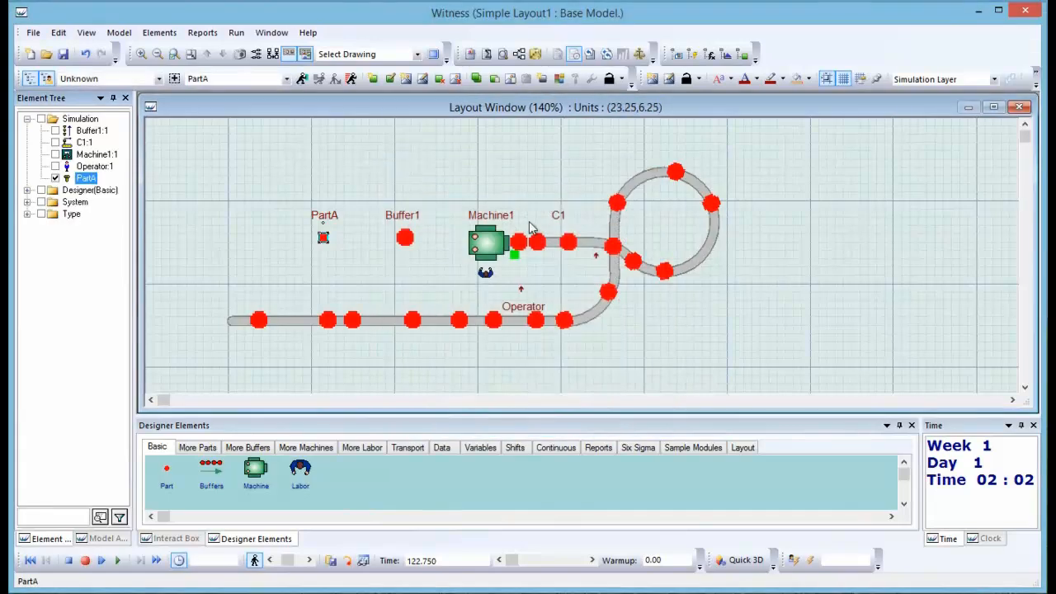
- Reset the model and run it briefly in a new Quick 3D view to check the part sizes, closing the view when done
{"action": "left_click", "coordinate": [29, 560]}
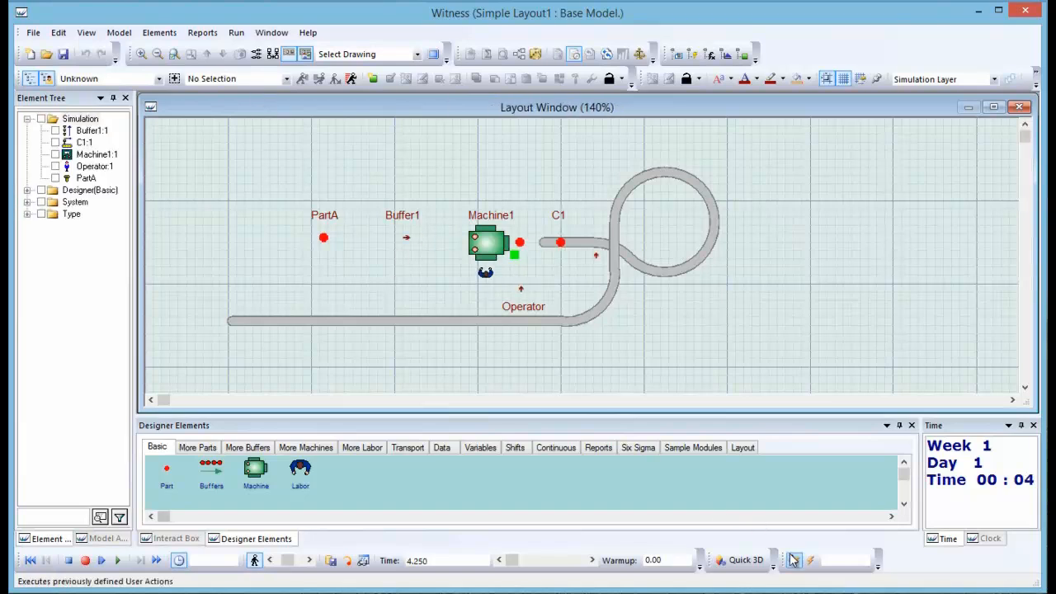
{"action": "left_click", "coordinate": [741, 560]}
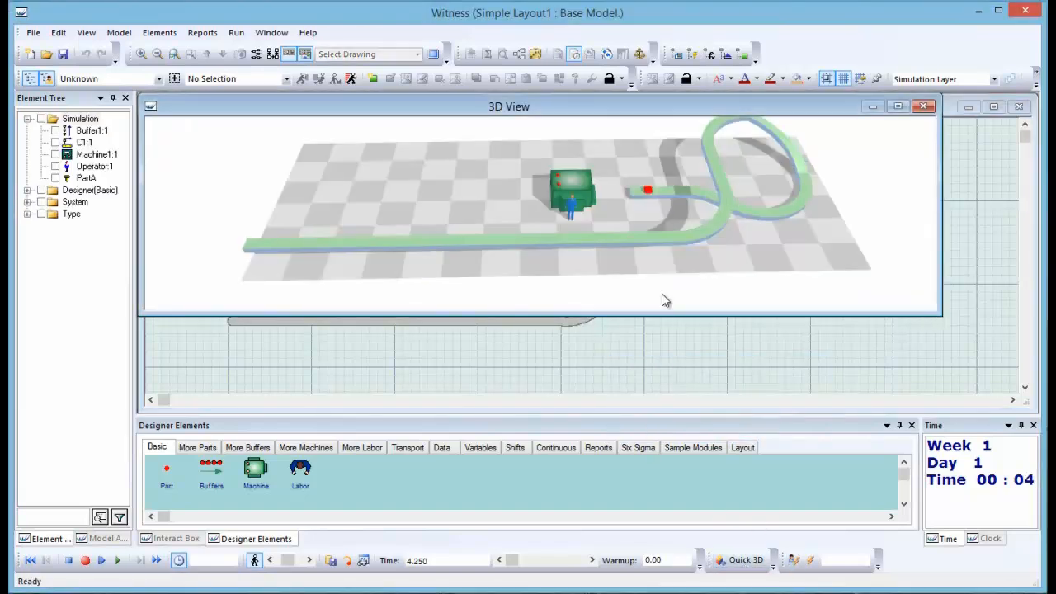
{"action": "left_click", "coordinate": [117, 560]}
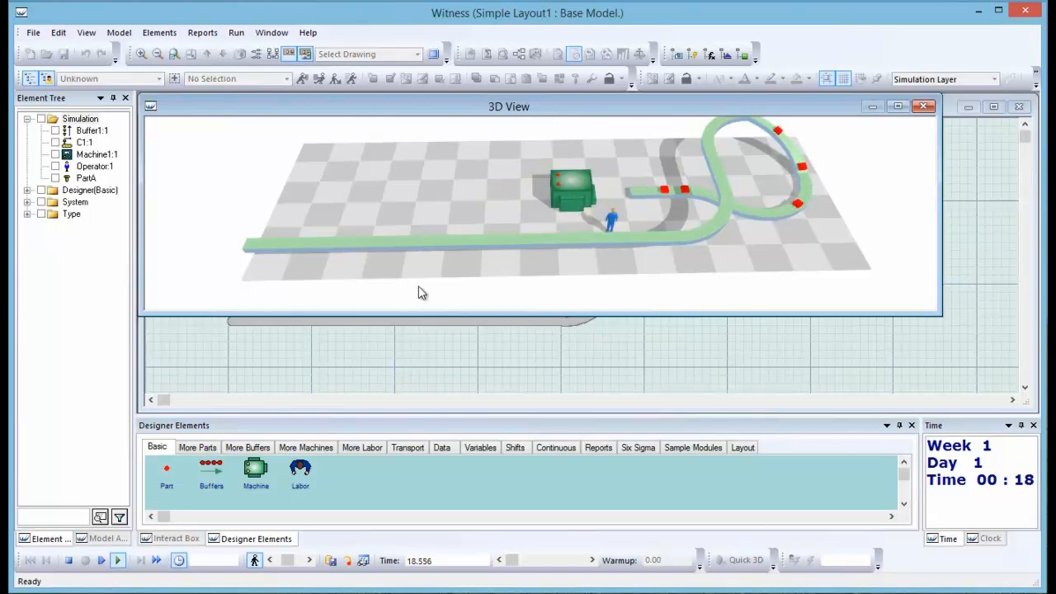
{"action": "left_click", "coordinate": [68, 560]}
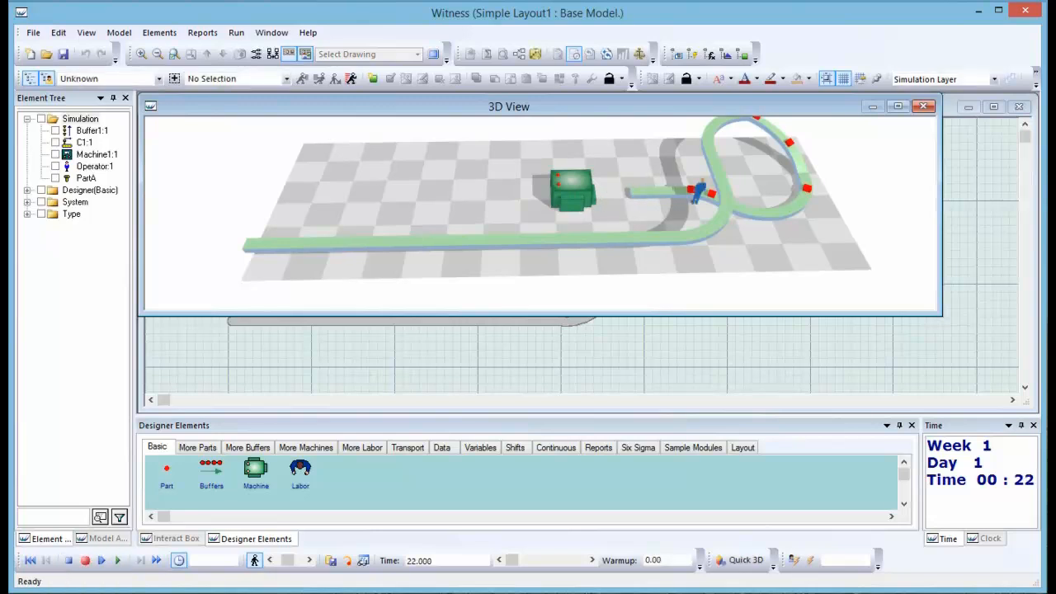
{"action": "left_click", "coordinate": [922, 107]}
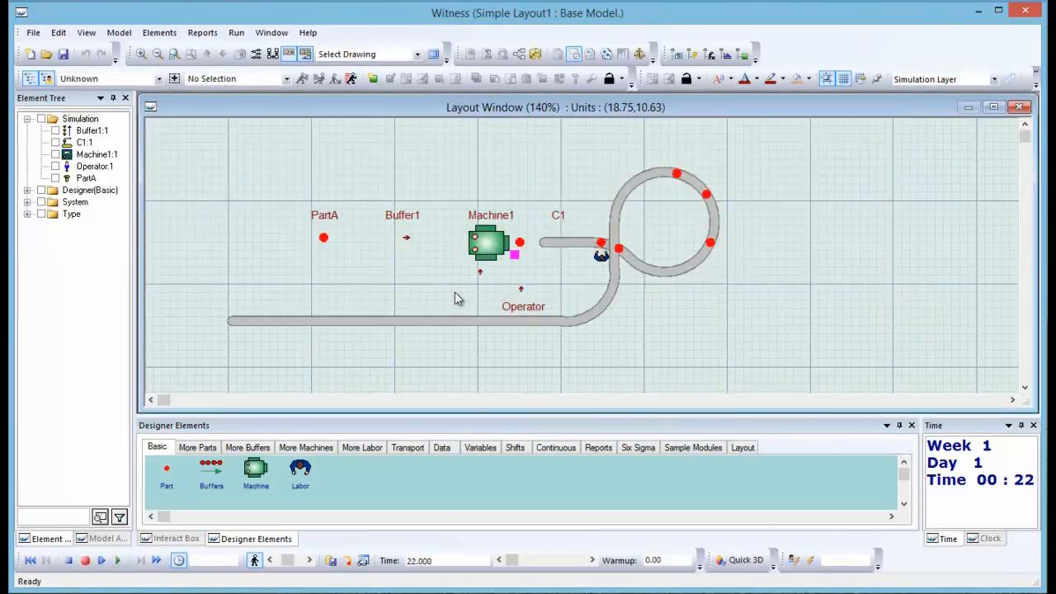
- Give Machine1 a user defined 3D mapping using the dg-ic-Machine2 object, and update its display icon
{"action": "right_click", "coordinate": [481, 245]}
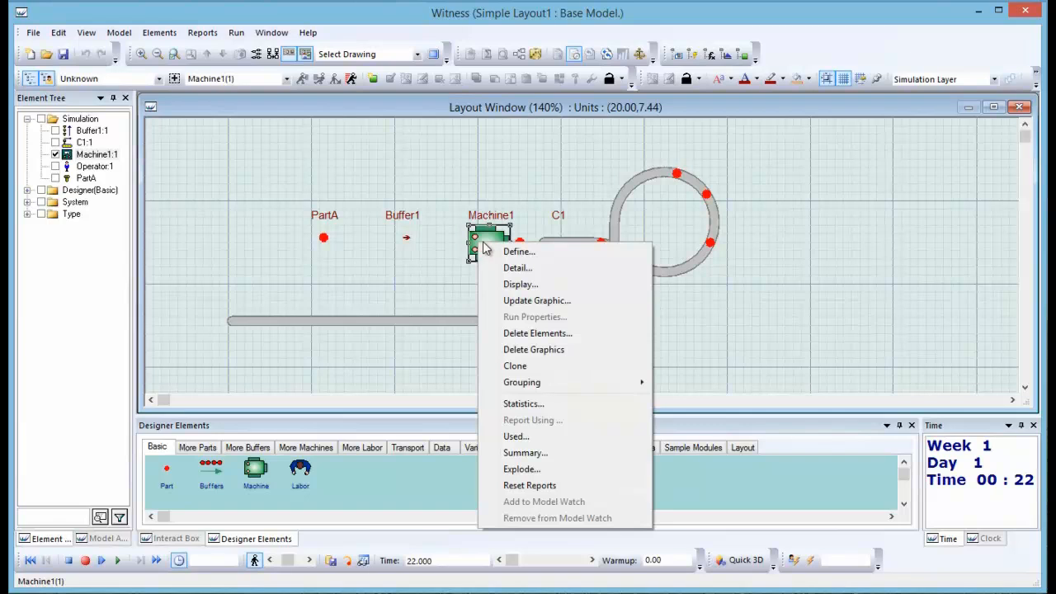
{"action": "left_click", "coordinate": [526, 302]}
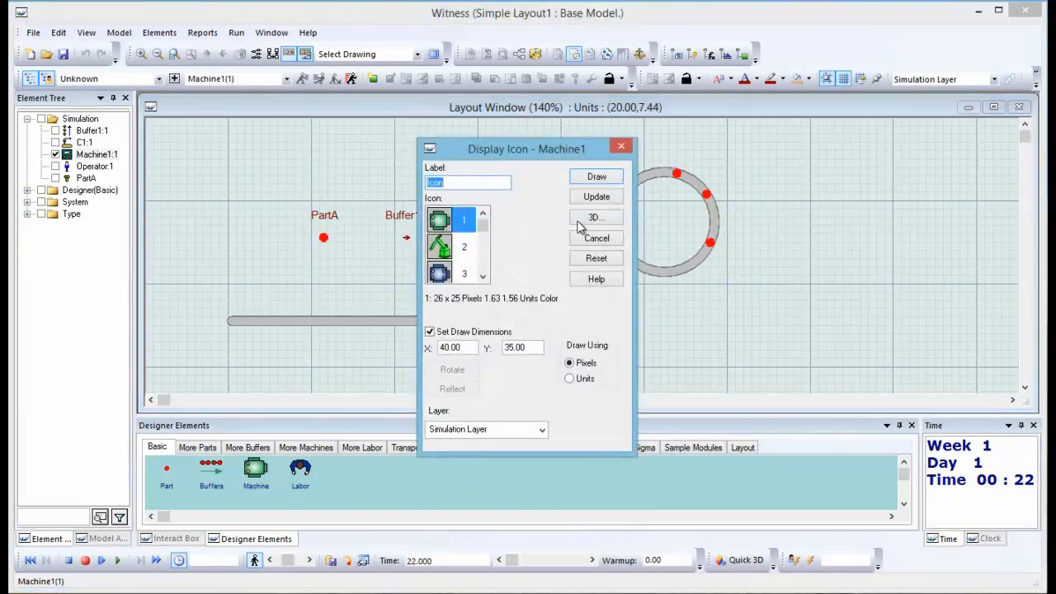
{"action": "left_click", "coordinate": [597, 221]}
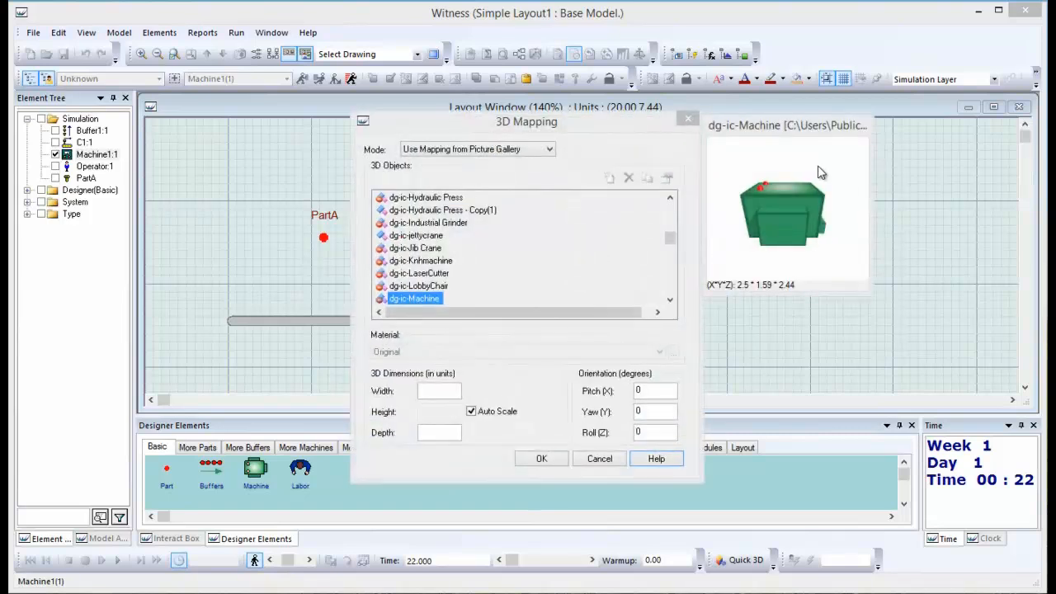
{"action": "left_click", "coordinate": [548, 150]}
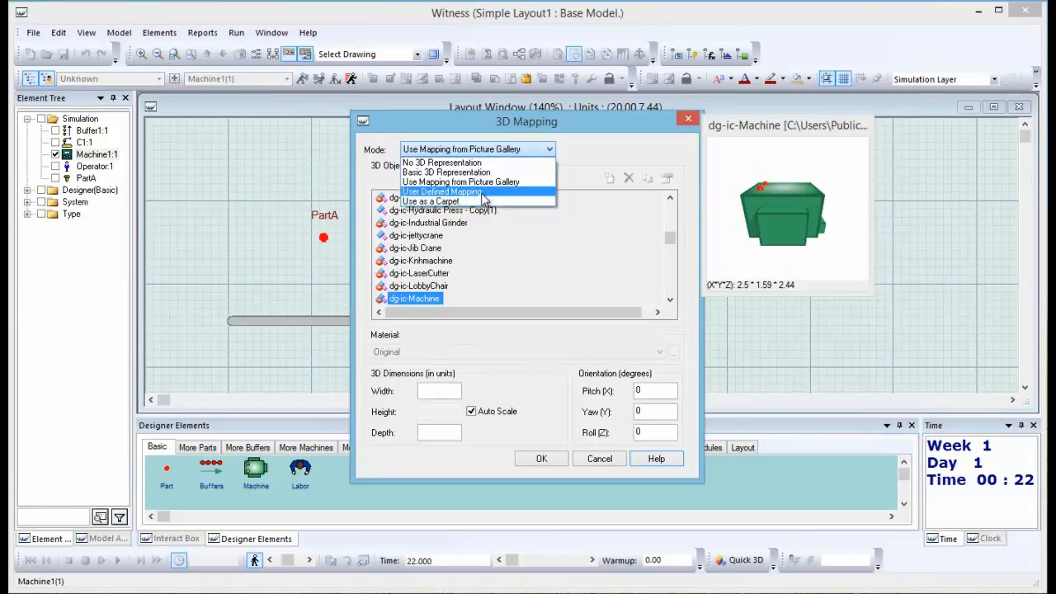
{"action": "left_click", "coordinate": [483, 192]}
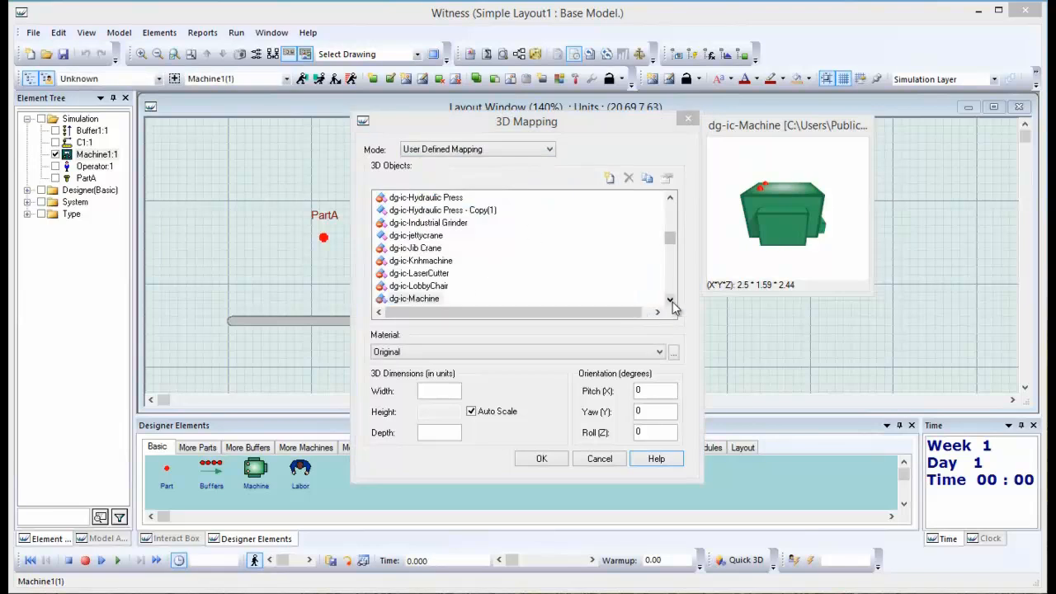
{"action": "scroll", "coordinate": [668, 297], "scroll_direction": "down", "scroll_amount": 1}
{"action": "left_click", "coordinate": [443, 289]}
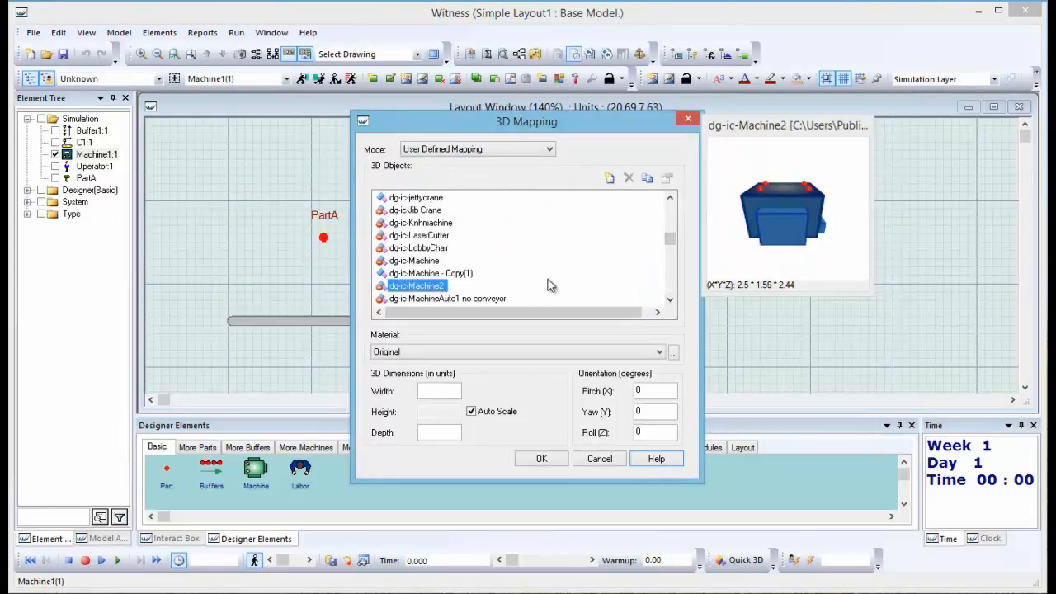
{"action": "left_click", "coordinate": [543, 459]}
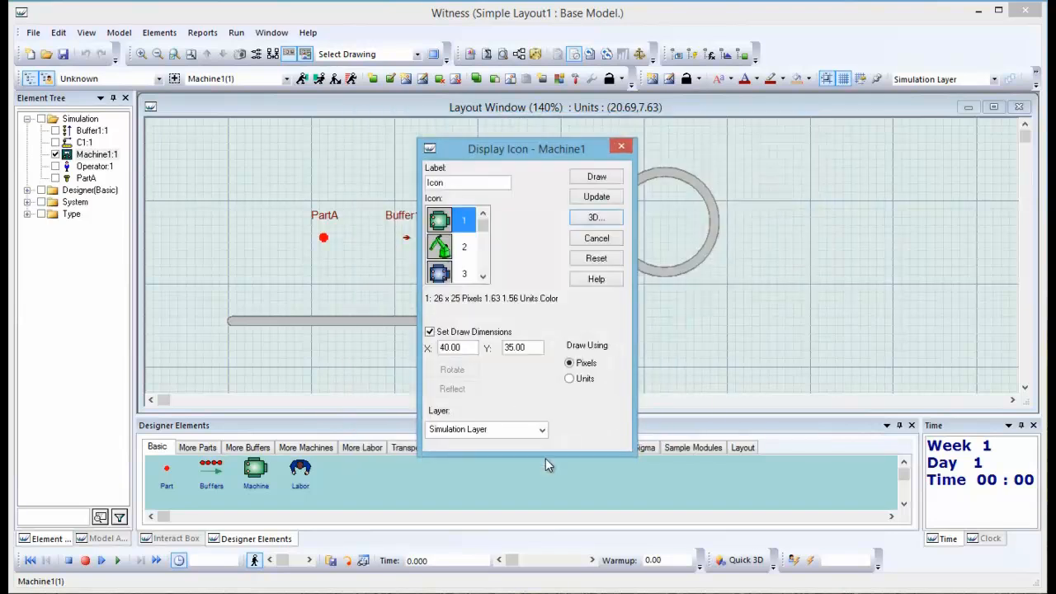
{"action": "left_click", "coordinate": [597, 202]}
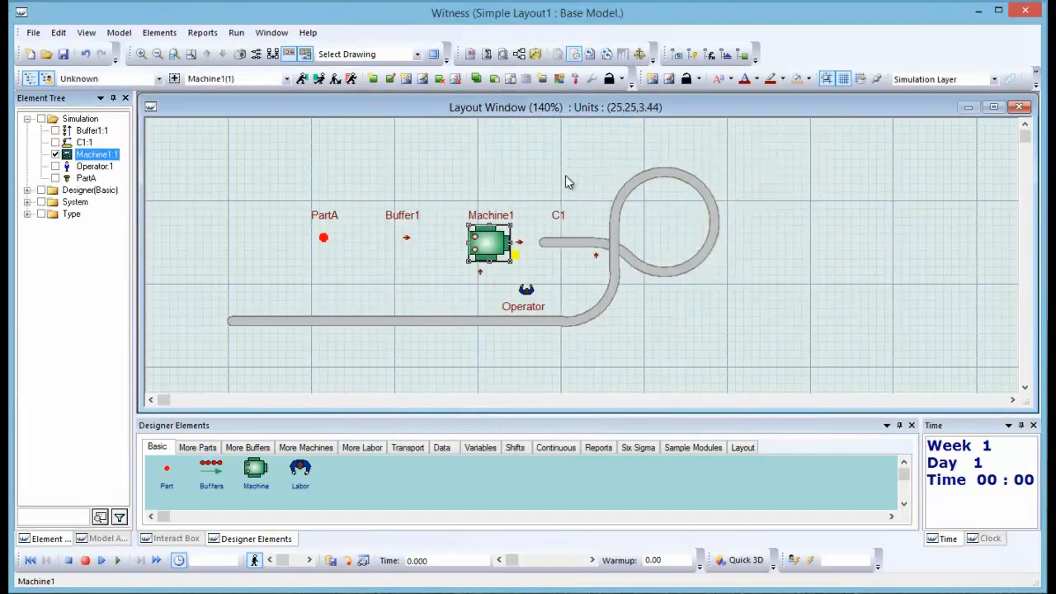
- Generate the Quick 3D view in a maximized window, run the model and adjust its run speed
{"action": "left_click", "coordinate": [565, 175]}
{"action": "left_click", "coordinate": [745, 560]}
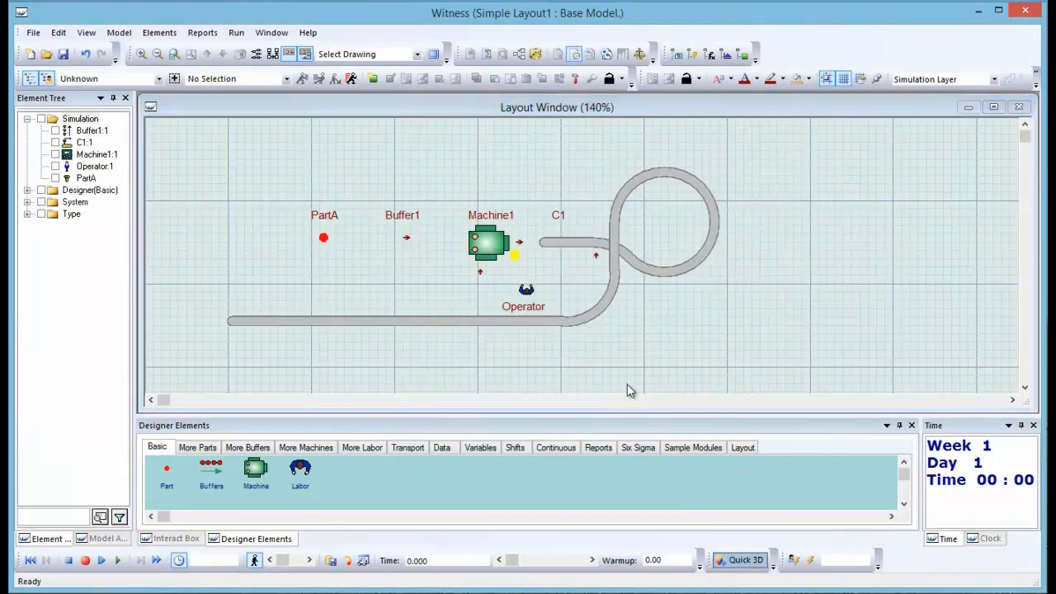
{"action": "left_click", "coordinate": [897, 108]}
{"action": "left_click_drag", "start_coordinate": [540, 345], "coordinate": [272, 371]}
{"action": "left_click", "coordinate": [118, 560]}
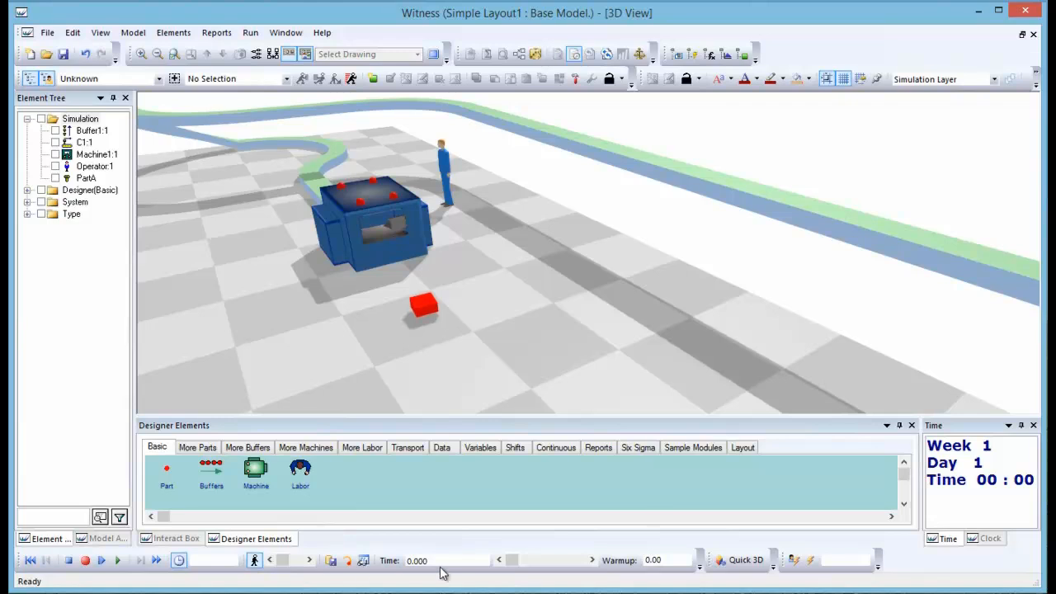
{"action": "left_click", "coordinate": [303, 562]}
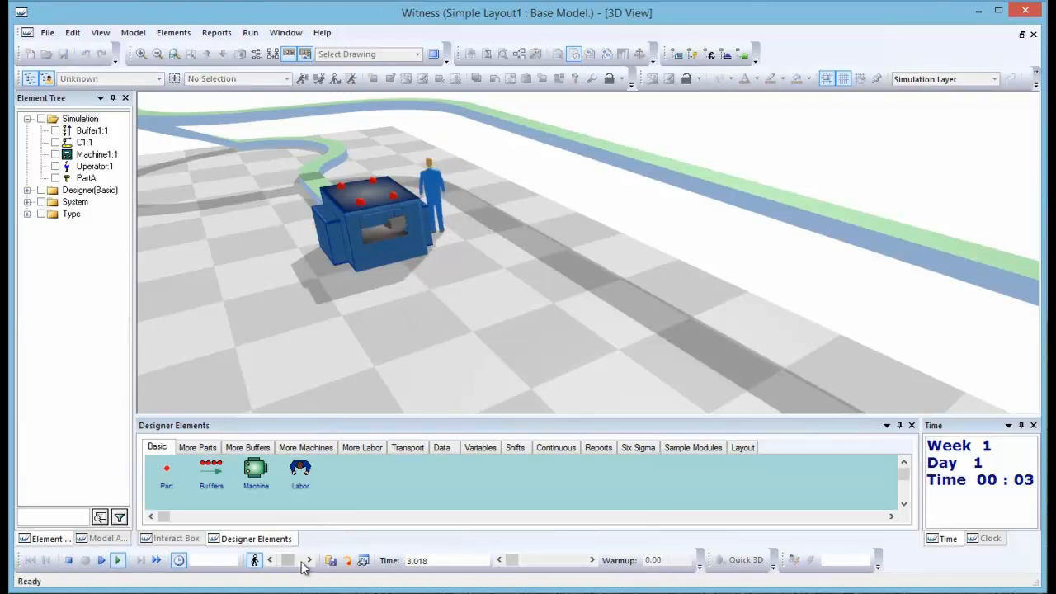
- Examine Machine1's 3D object from several sides during the run, stop the model and close the 3D view
{"action": "left_click_drag", "start_coordinate": [498, 334], "coordinate": [428, 316]}
{"action": "left_click_drag", "start_coordinate": [341, 295], "coordinate": [372, 291]}
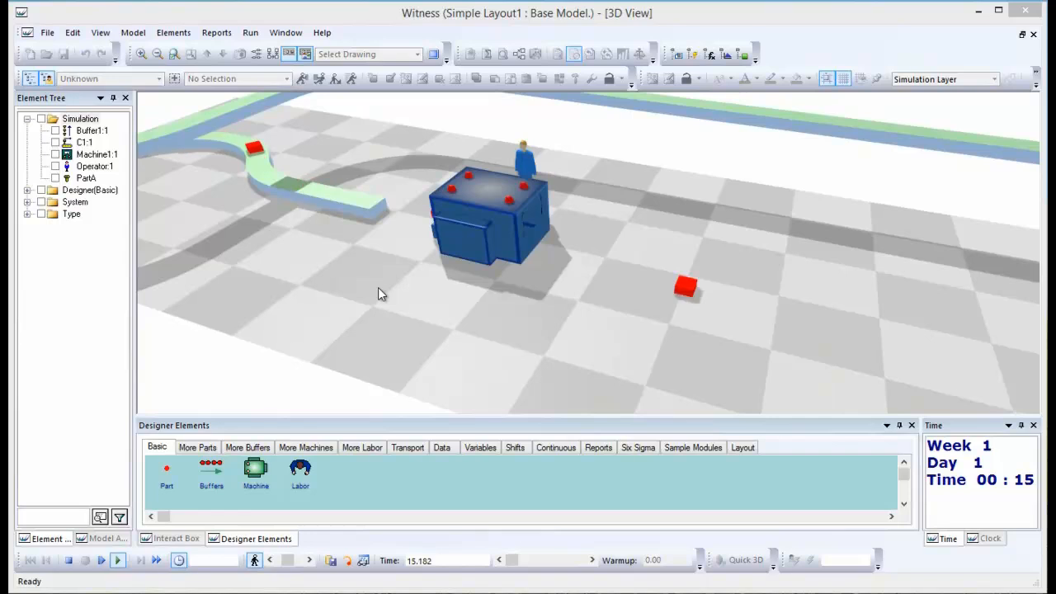
{"action": "left_click_drag", "start_coordinate": [525, 289], "coordinate": [685, 298]}
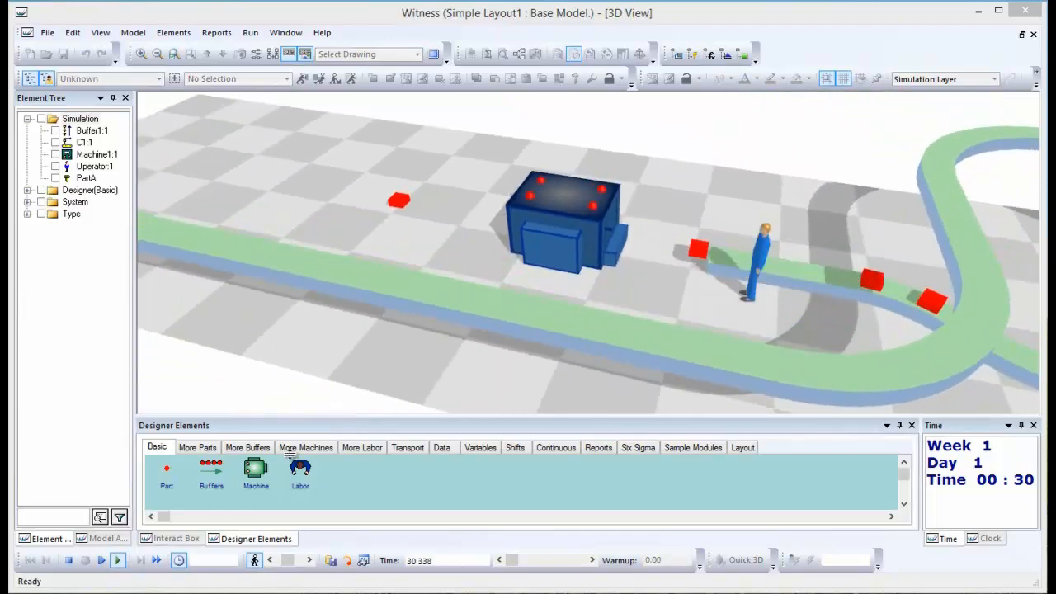
{"action": "left_click", "coordinate": [68, 560]}
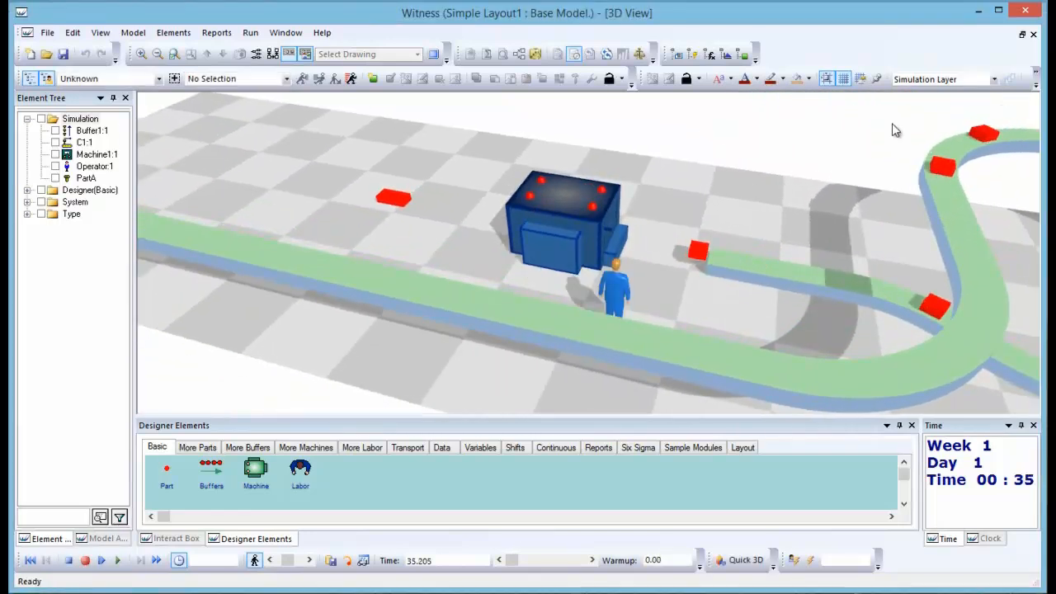
{"action": "left_click", "coordinate": [1022, 34]}
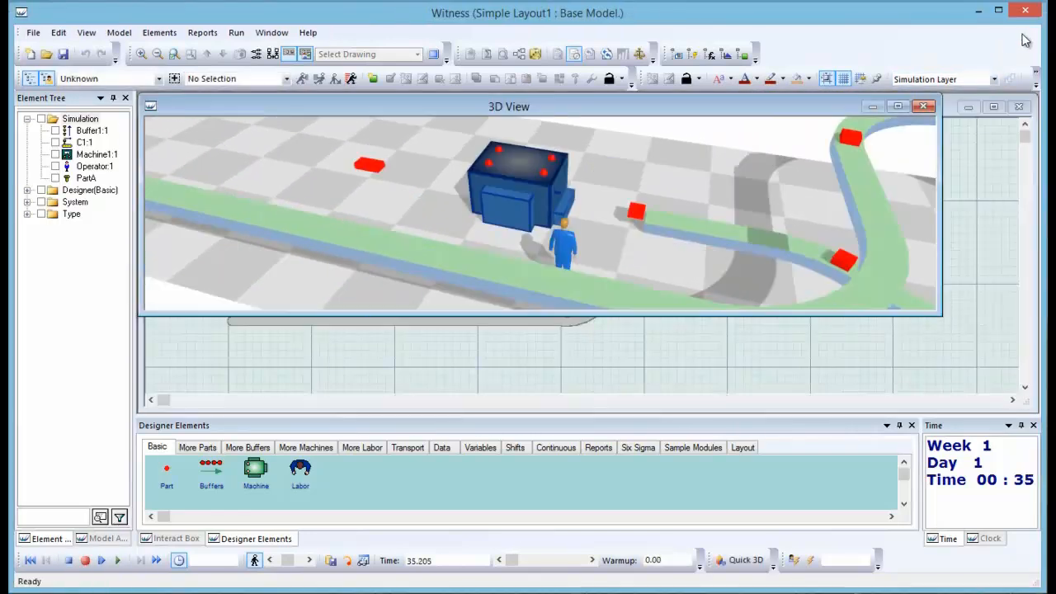
{"action": "left_click", "coordinate": [924, 107]}
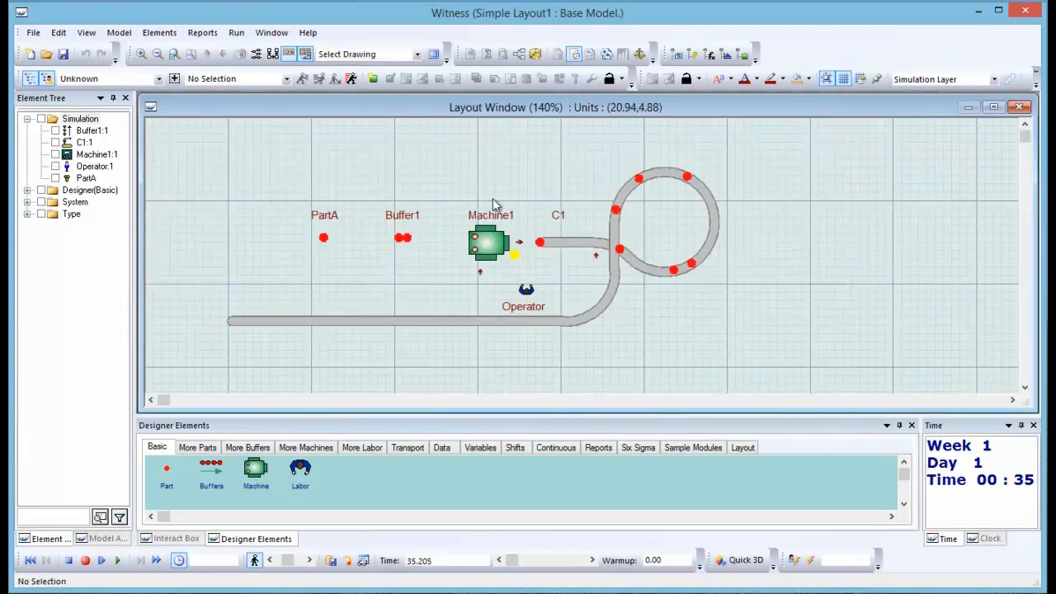
- Inspect the 3D mapping of Machine1's yellow status icon and close its display settings
{"action": "left_click", "coordinate": [514, 254]}
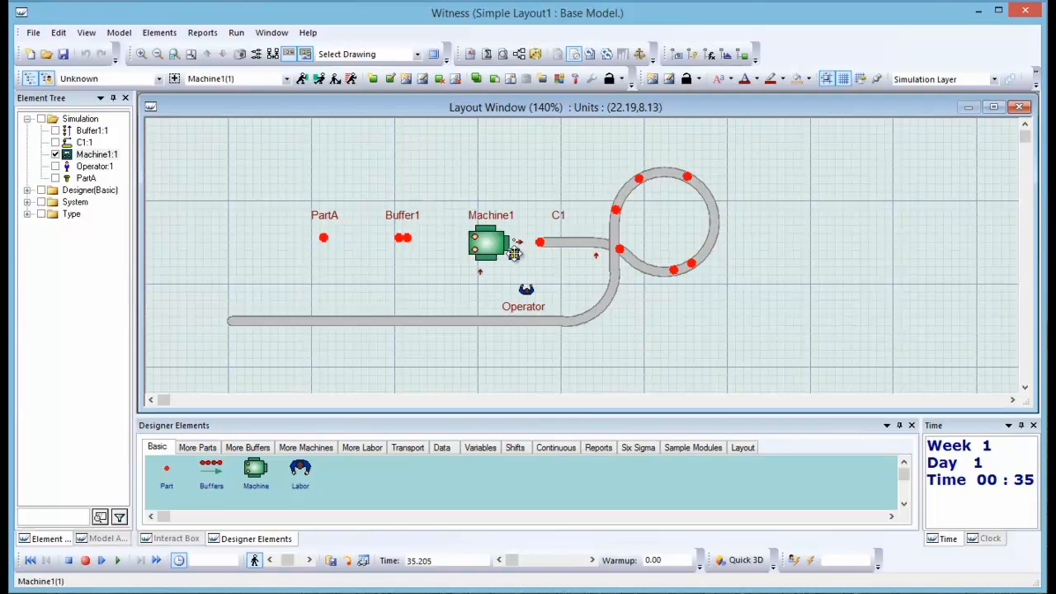
{"action": "right_click", "coordinate": [514, 255]}
{"action": "left_click", "coordinate": [561, 295]}
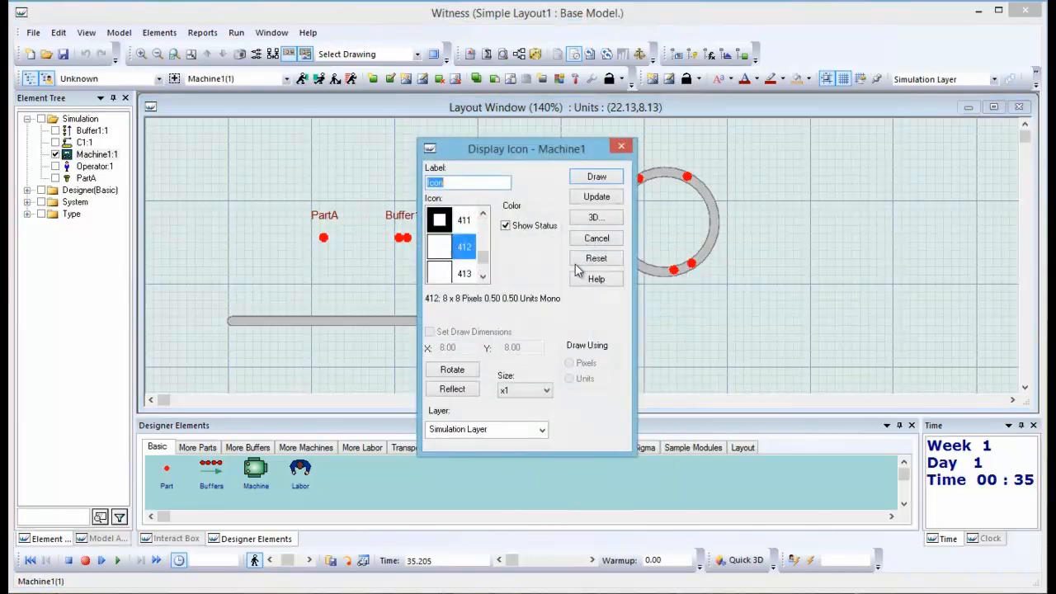
{"action": "left_click", "coordinate": [593, 221]}
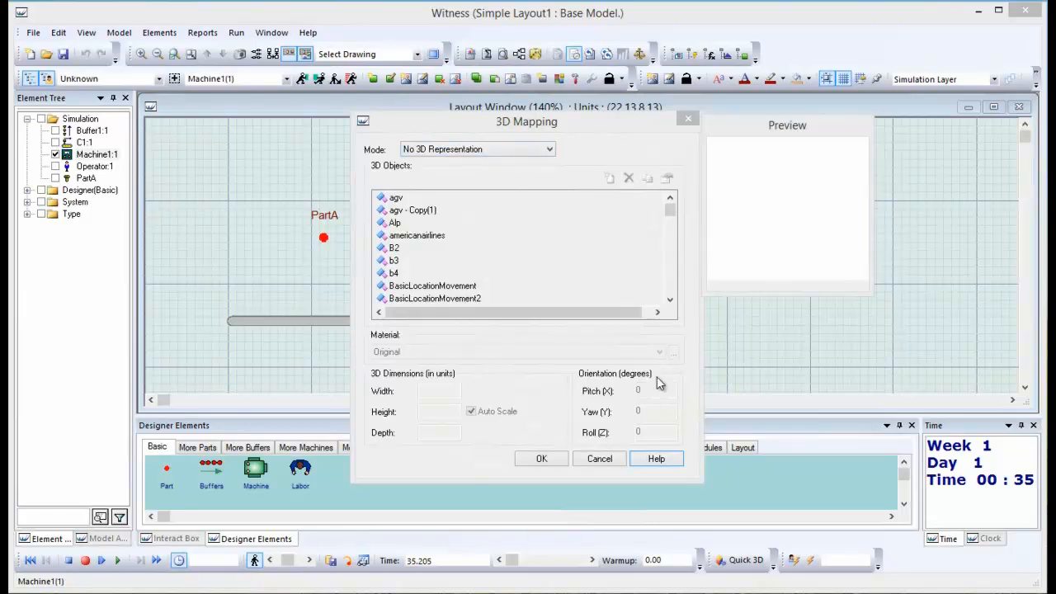
{"action": "left_click", "coordinate": [542, 459]}
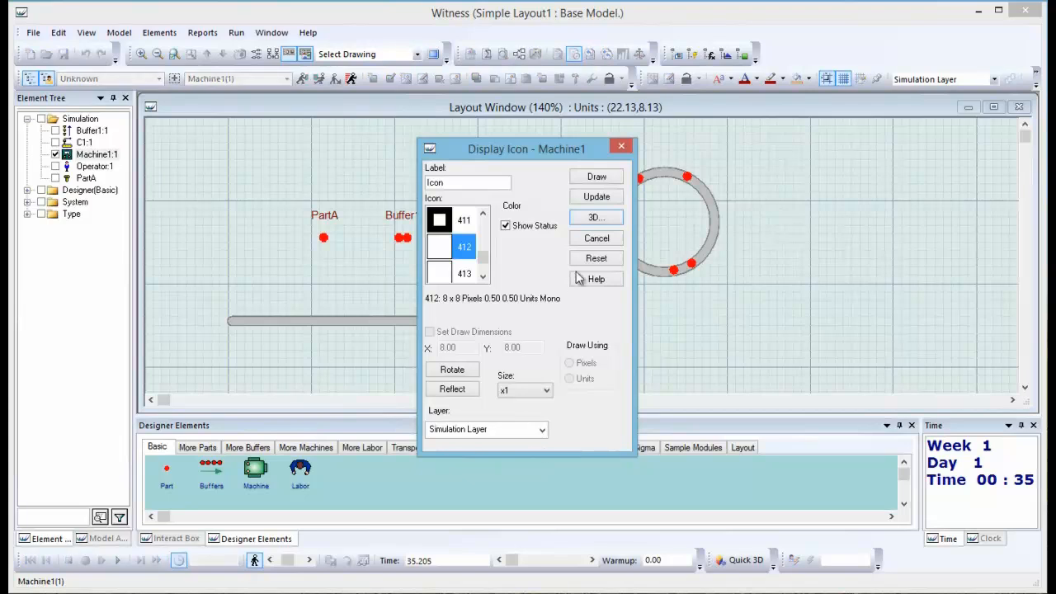
{"action": "left_click", "coordinate": [595, 238]}
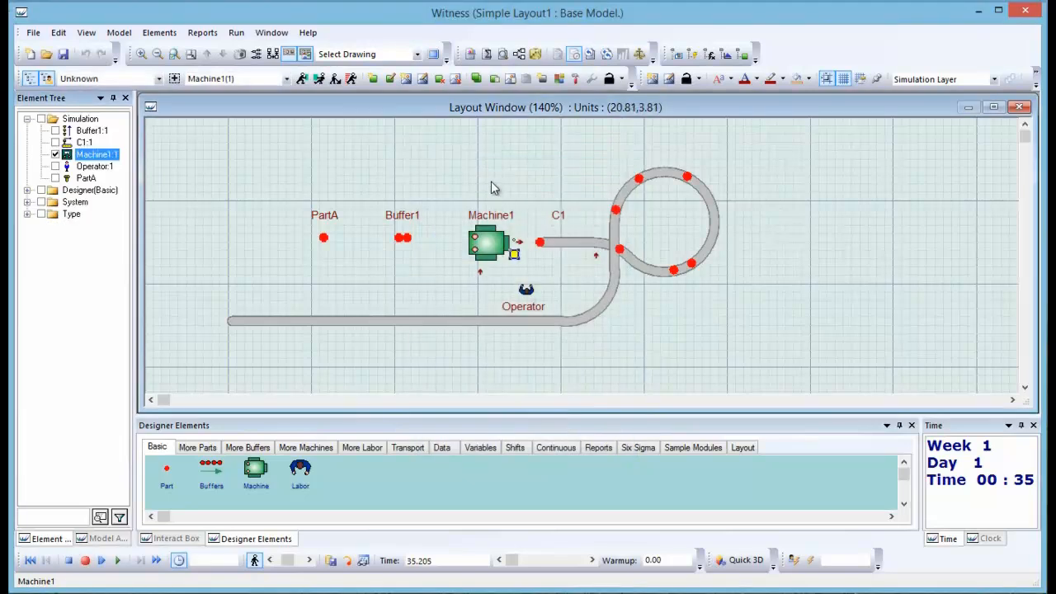
{"action": "left_click", "coordinate": [492, 187]}
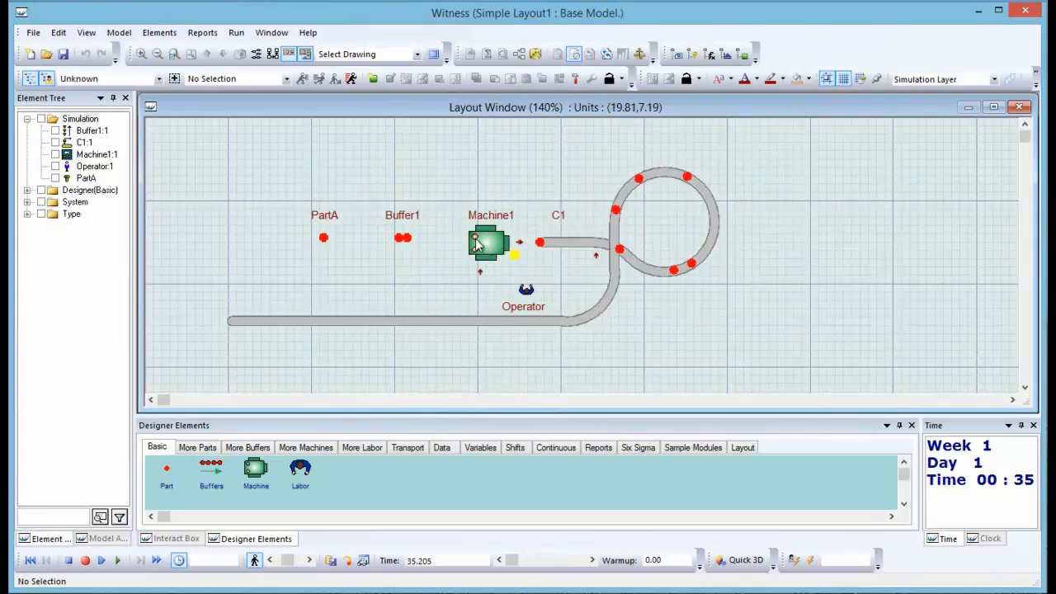
- Inspect the 3D mapping of Machine1's part queue and close its display settings without applying changes
{"action": "left_click", "coordinate": [520, 245]}
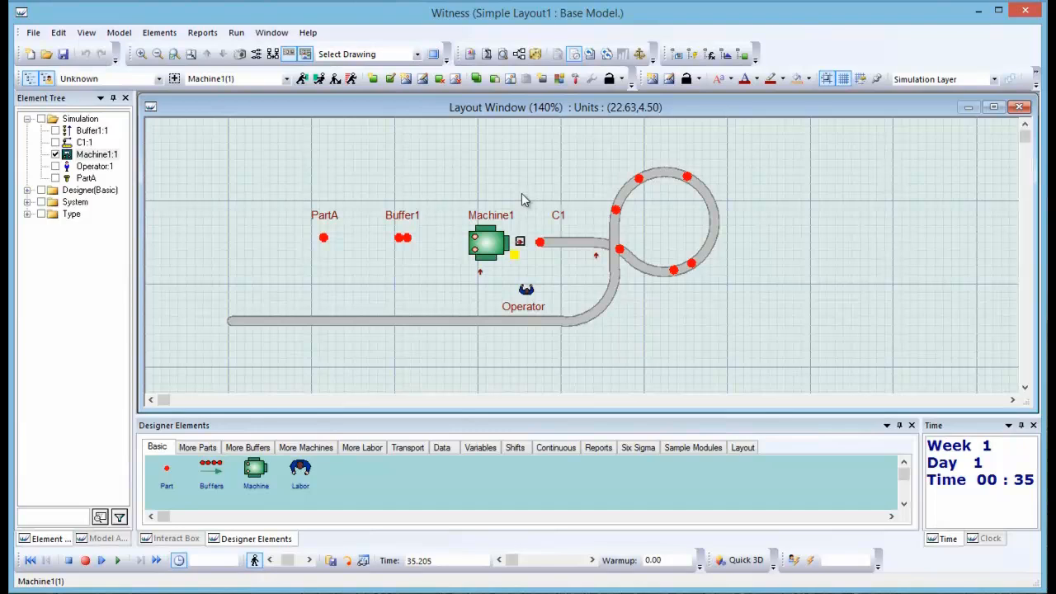
{"action": "right_click", "coordinate": [523, 242]}
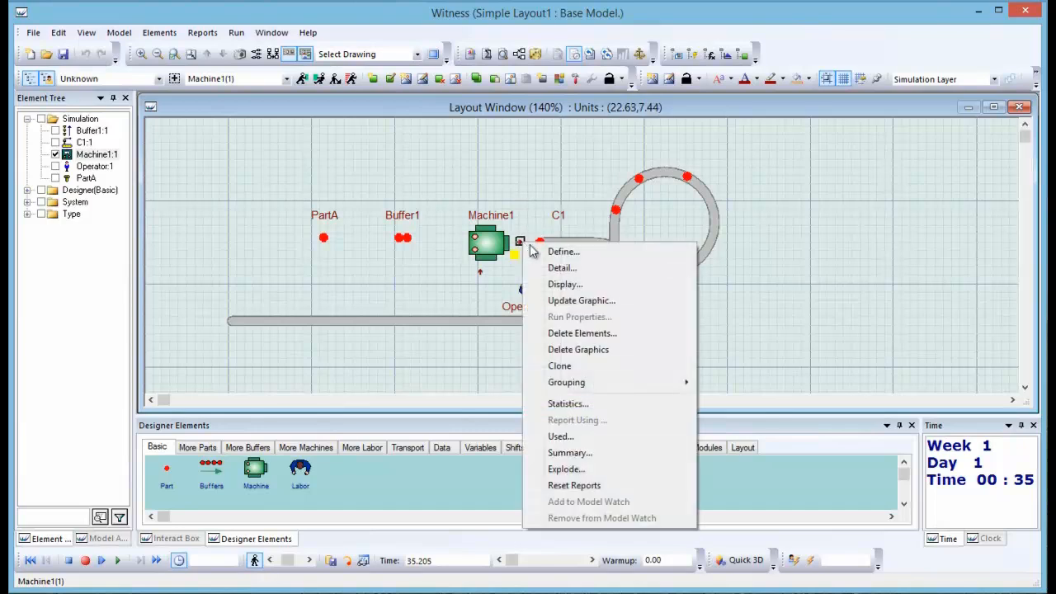
{"action": "left_click", "coordinate": [565, 283]}
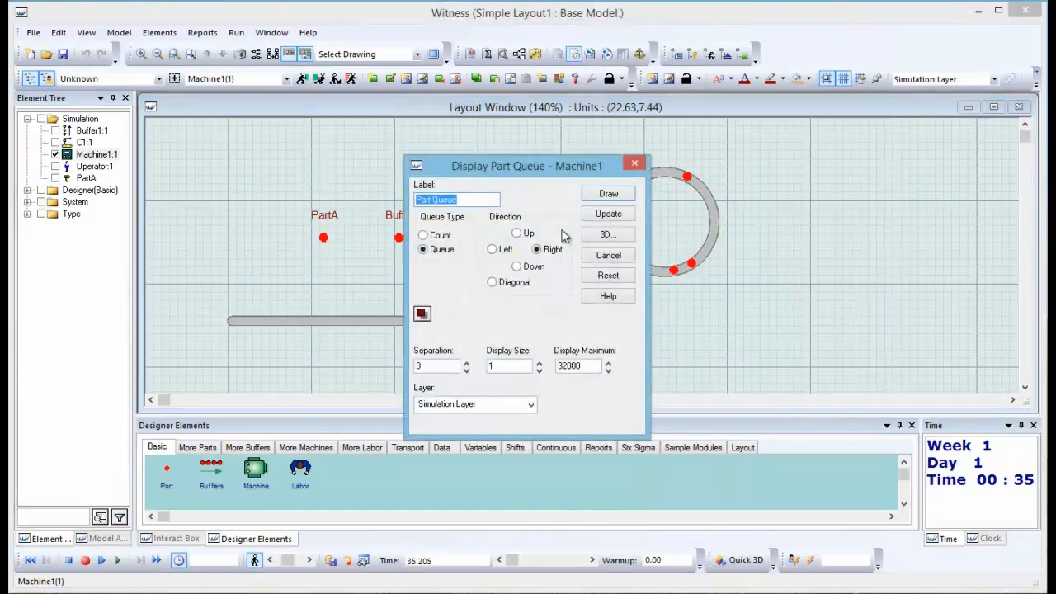
{"action": "left_click", "coordinate": [607, 236]}
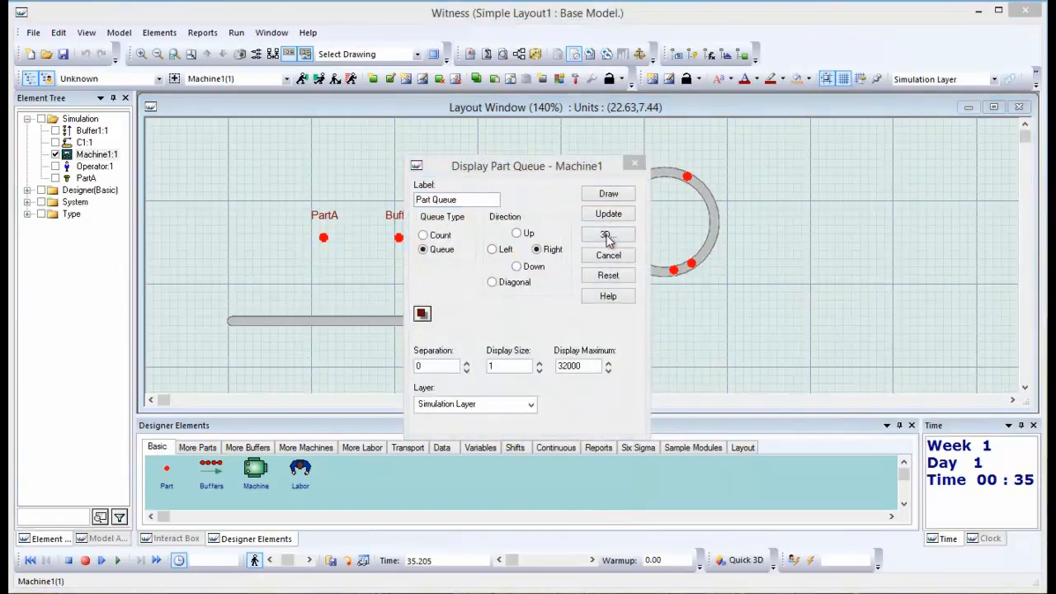
{"action": "left_click_drag", "start_coordinate": [589, 127], "coordinate": [587, 131]}
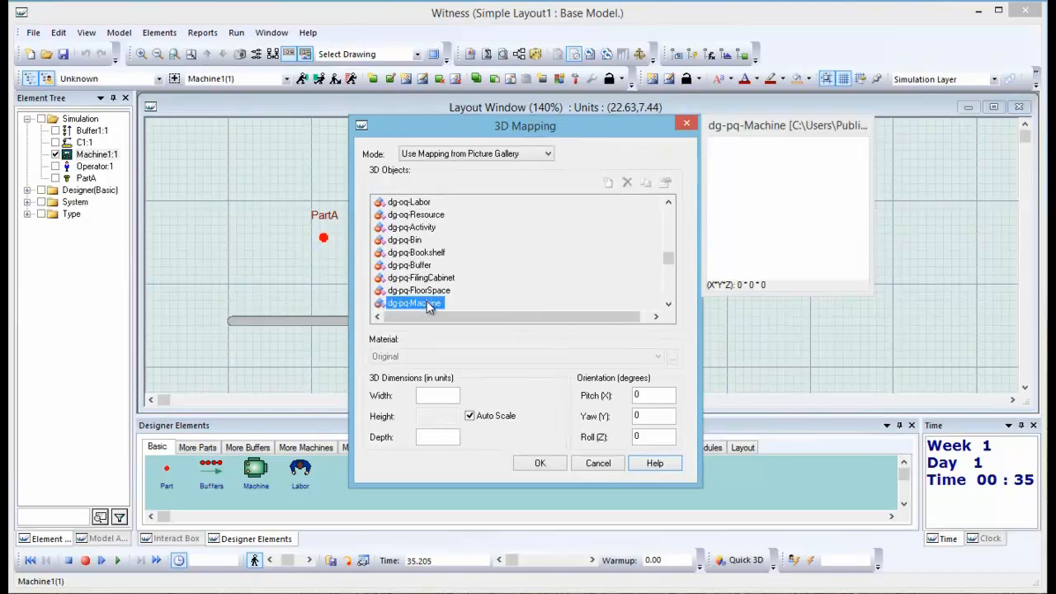
{"action": "left_click", "coordinate": [598, 463]}
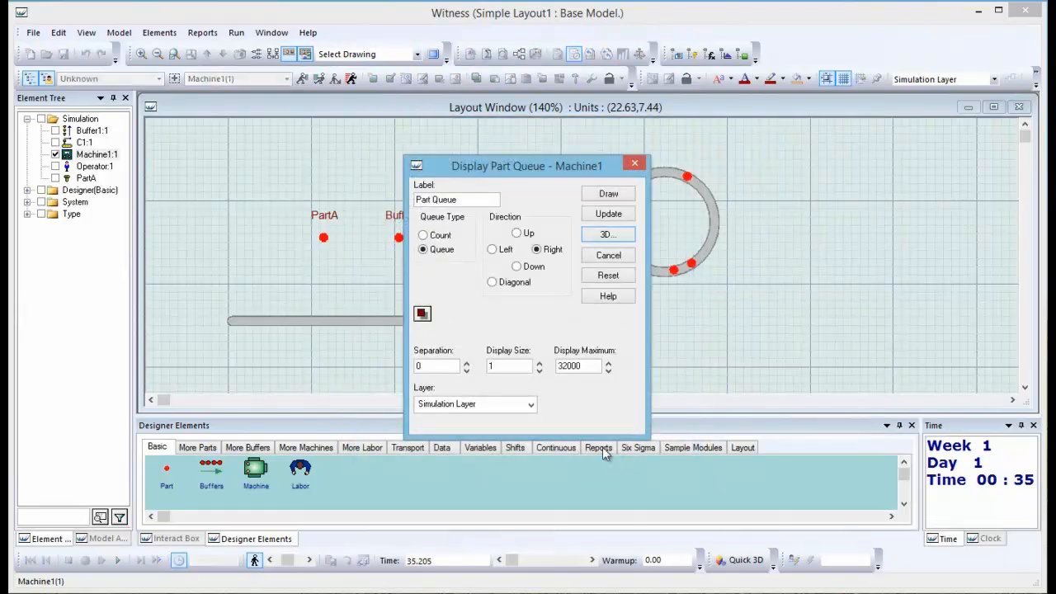
{"action": "left_click", "coordinate": [607, 256]}
{"action": "left_click", "coordinate": [431, 233]}
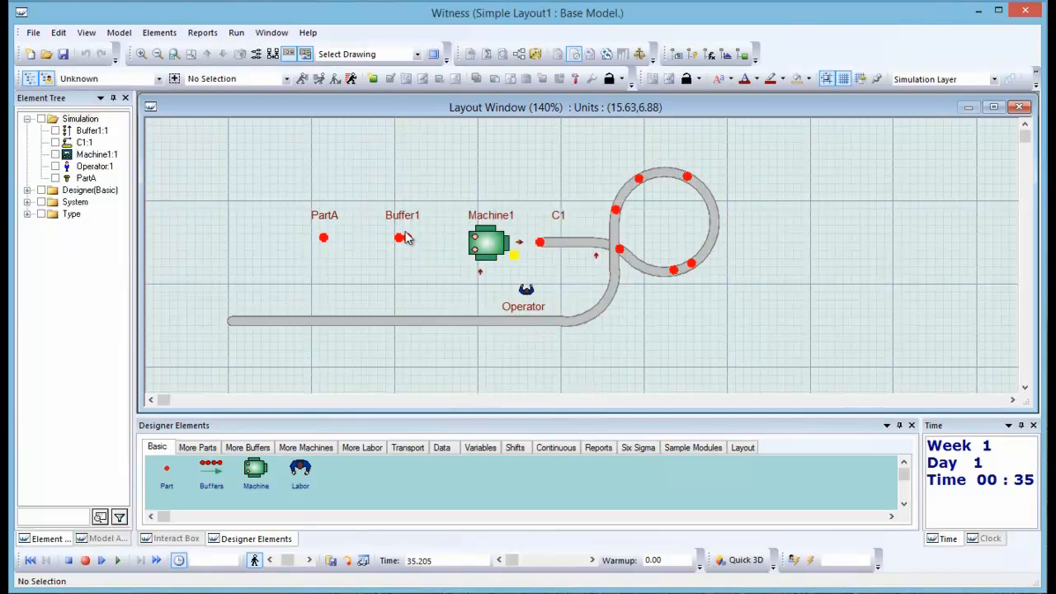
- Inspect the 3D mapping of Buffer1's part queue and close its display settings without applying changes
{"action": "right_click", "coordinate": [405, 240]}
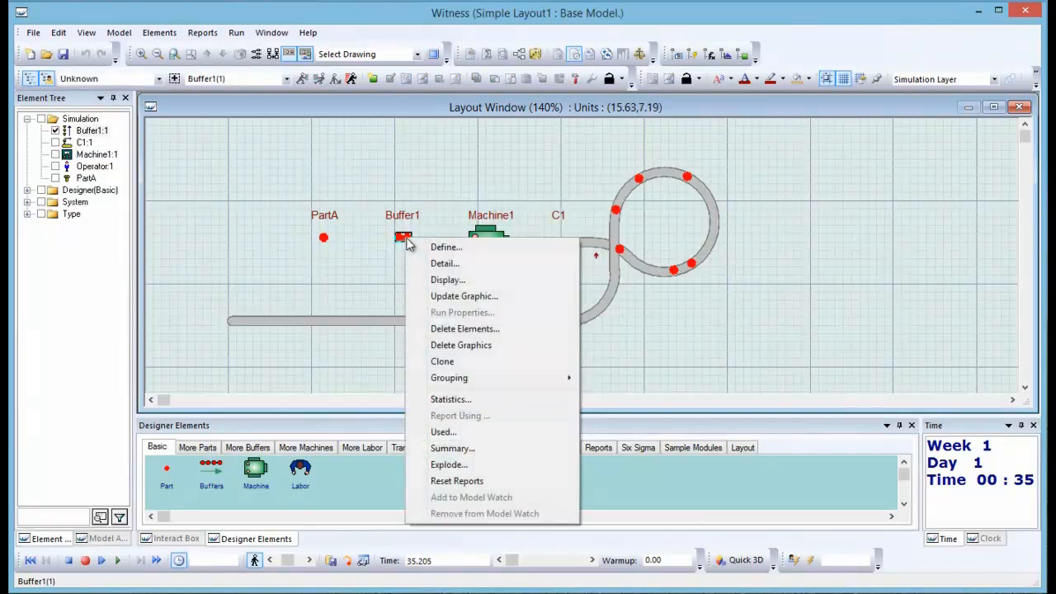
{"action": "left_click", "coordinate": [469, 299]}
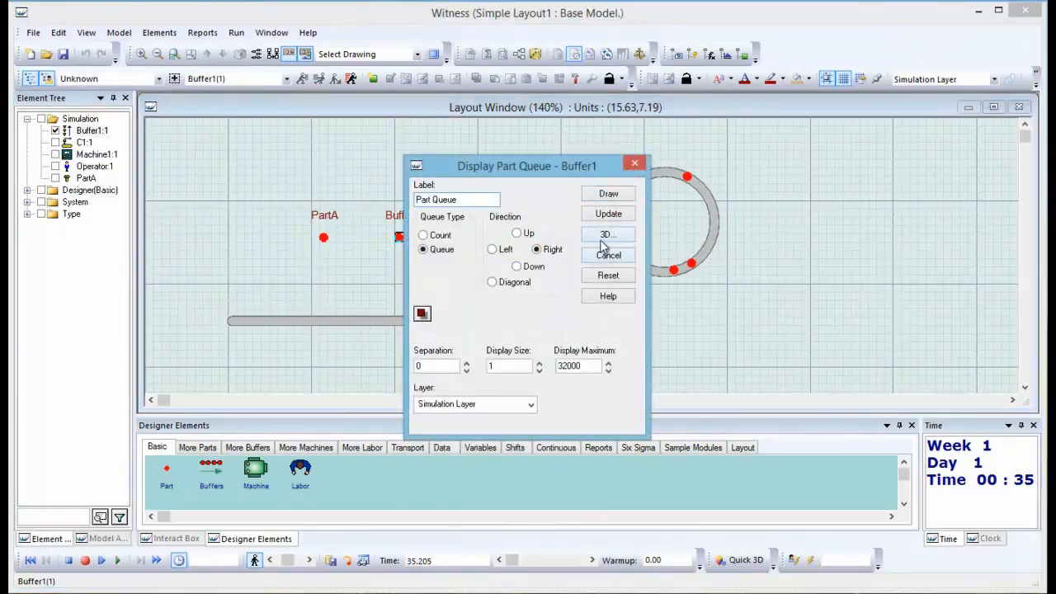
{"action": "left_click", "coordinate": [606, 236]}
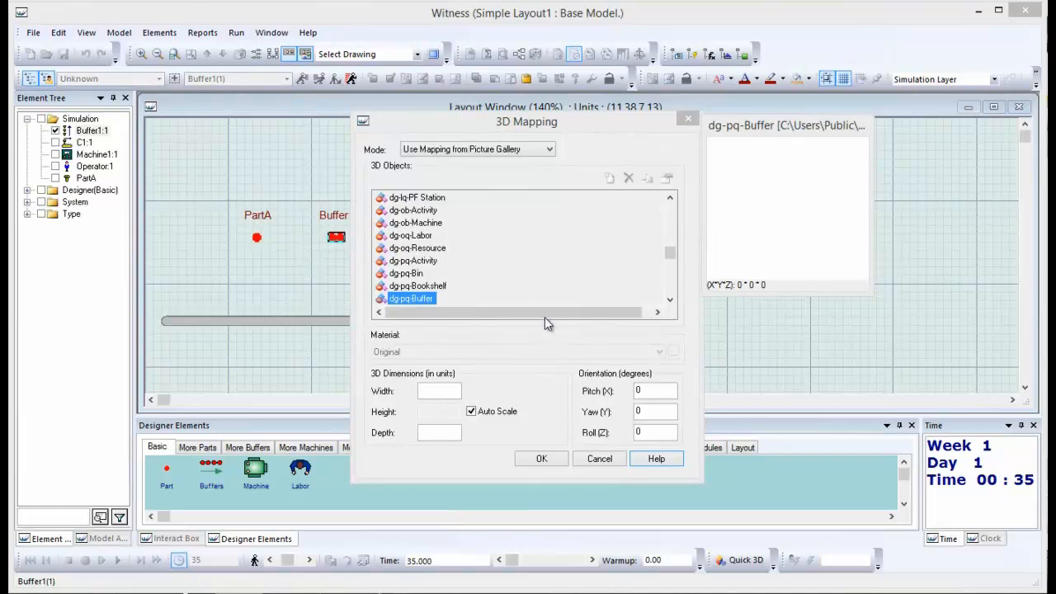
{"action": "left_click", "coordinate": [600, 459]}
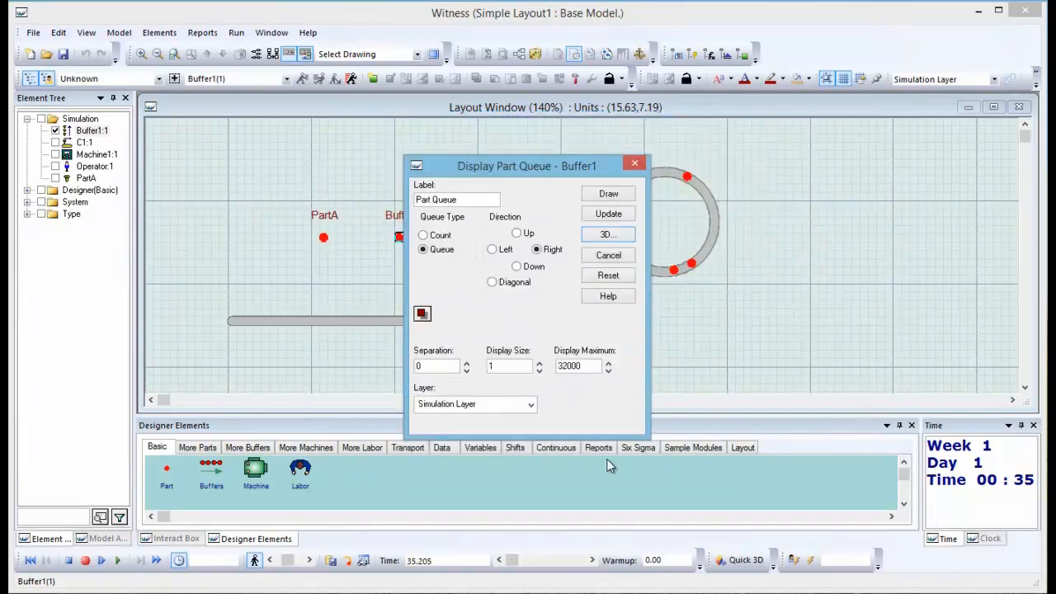
{"action": "left_click", "coordinate": [608, 255]}
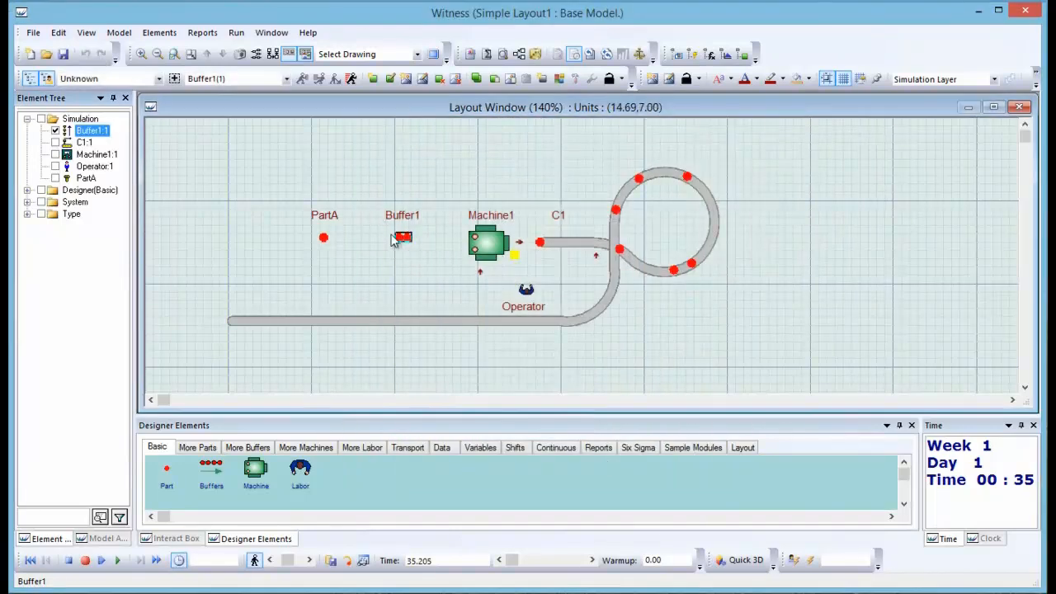
{"action": "left_click", "coordinate": [414, 257]}
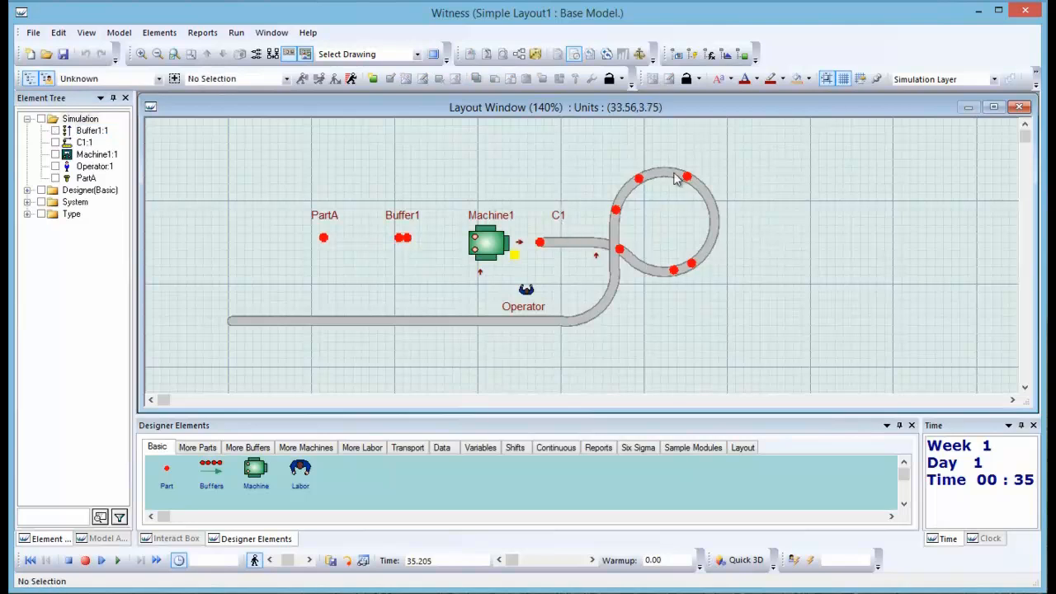
- Select conveyor C1's path in the layout and display the Paths toolbar
{"action": "left_click", "coordinate": [581, 249]}
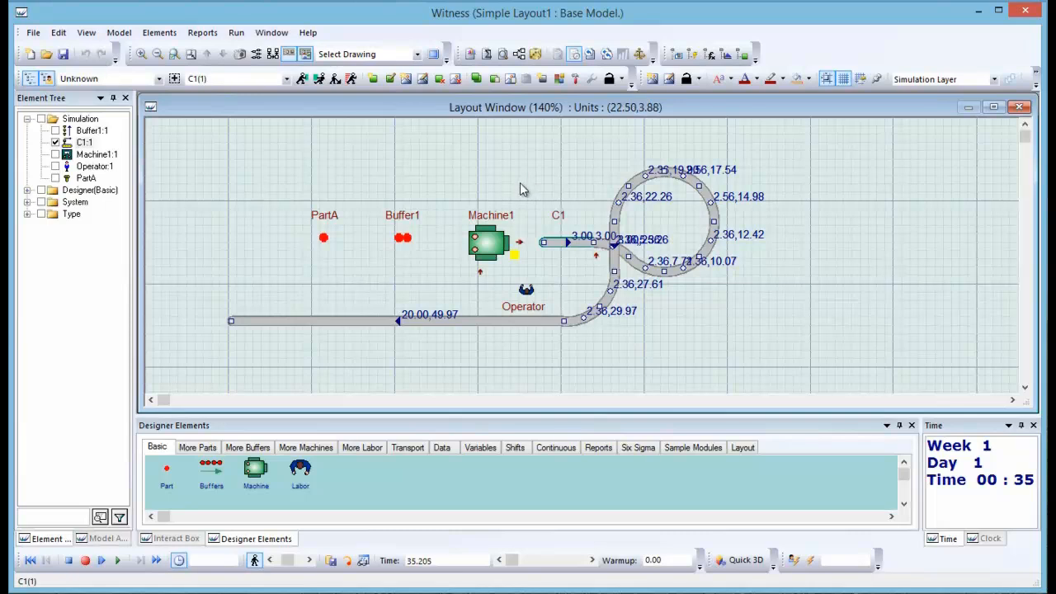
{"action": "left_click", "coordinate": [534, 208]}
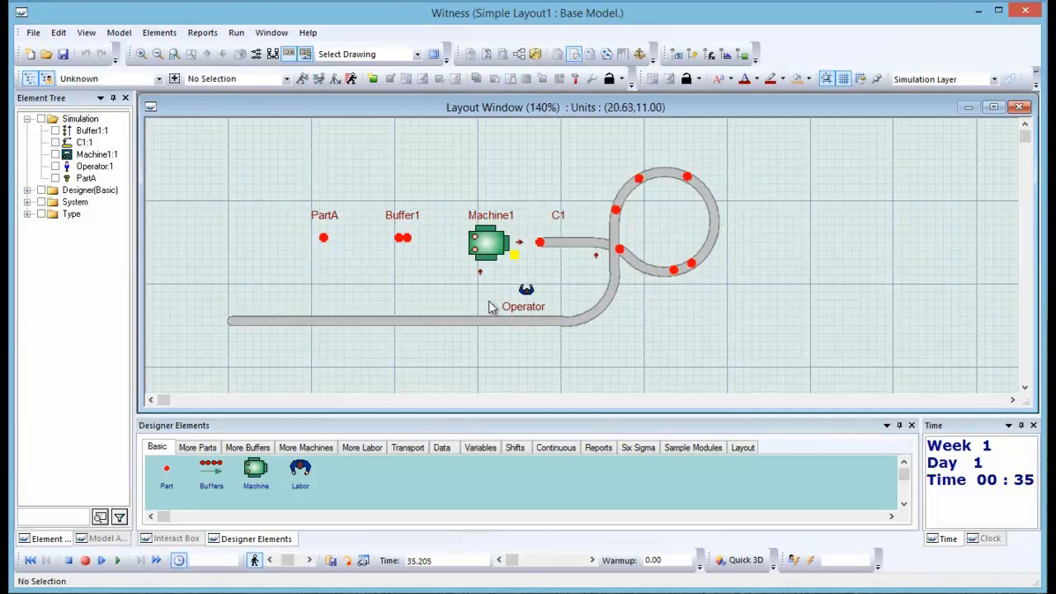
{"action": "left_click", "coordinate": [604, 231]}
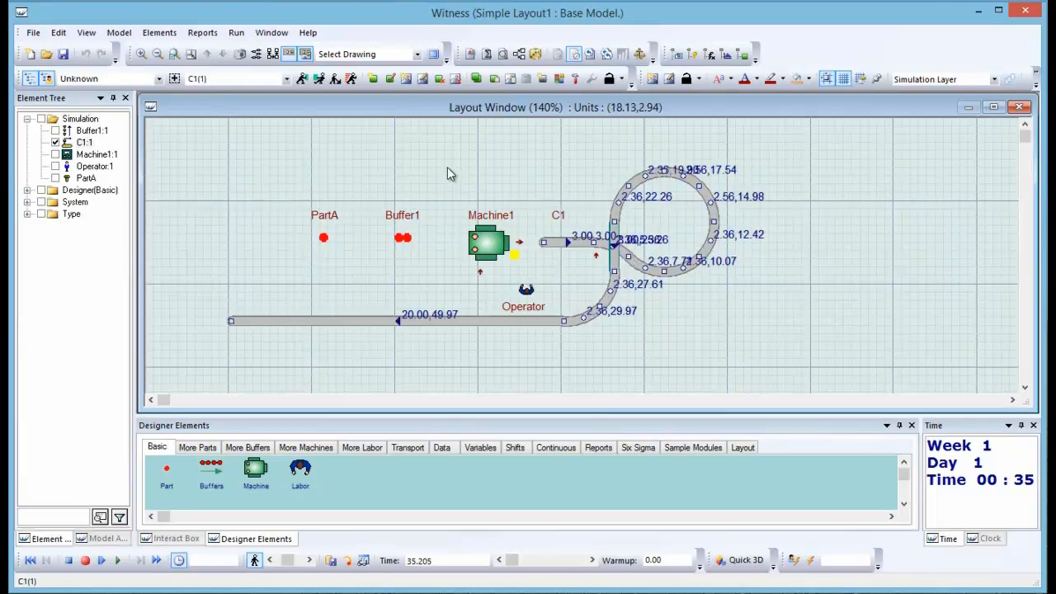
{"action": "left_click", "coordinate": [87, 33]}
{"action": "mouse_move", "coordinate": [196, 74]}
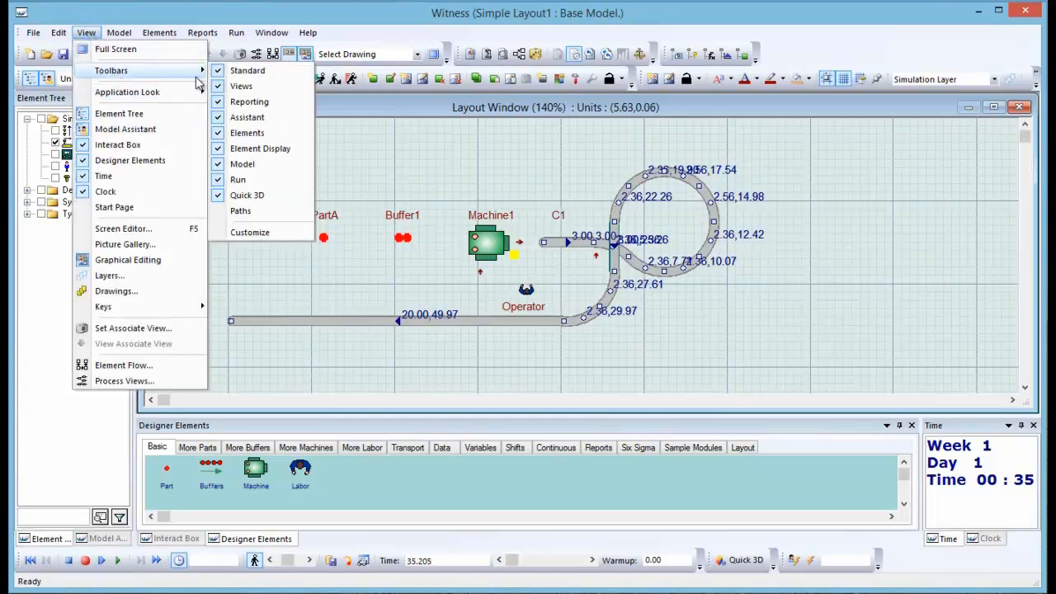
{"action": "left_click", "coordinate": [224, 211]}
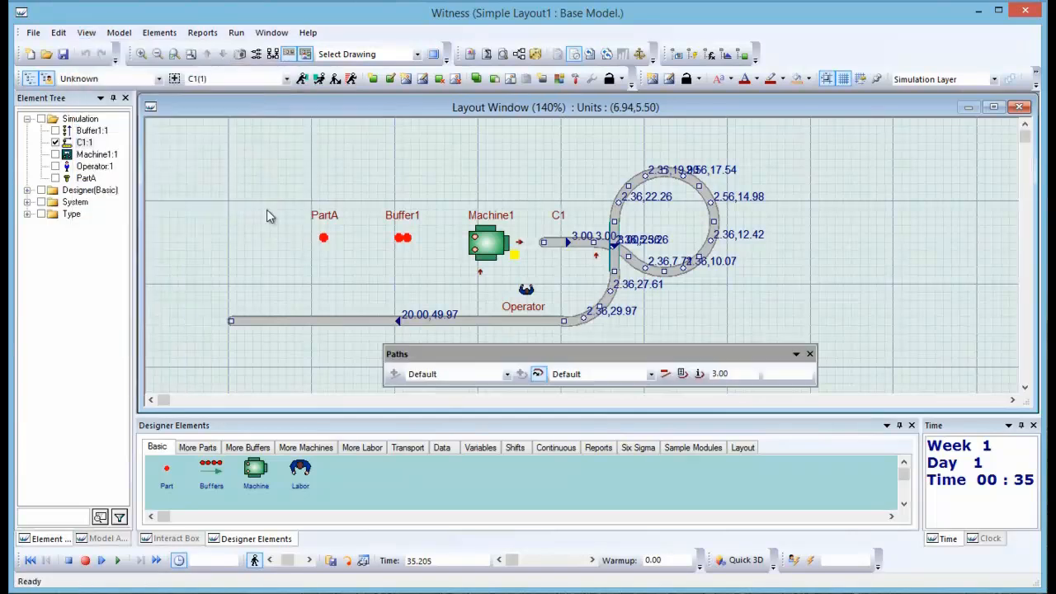
- Review the section lengths and height changes in conveyor C1's path information, and deselect the conveyor
{"action": "left_click", "coordinate": [700, 376]}
{"action": "left_click_drag", "start_coordinate": [732, 328], "coordinate": [365, 129]}
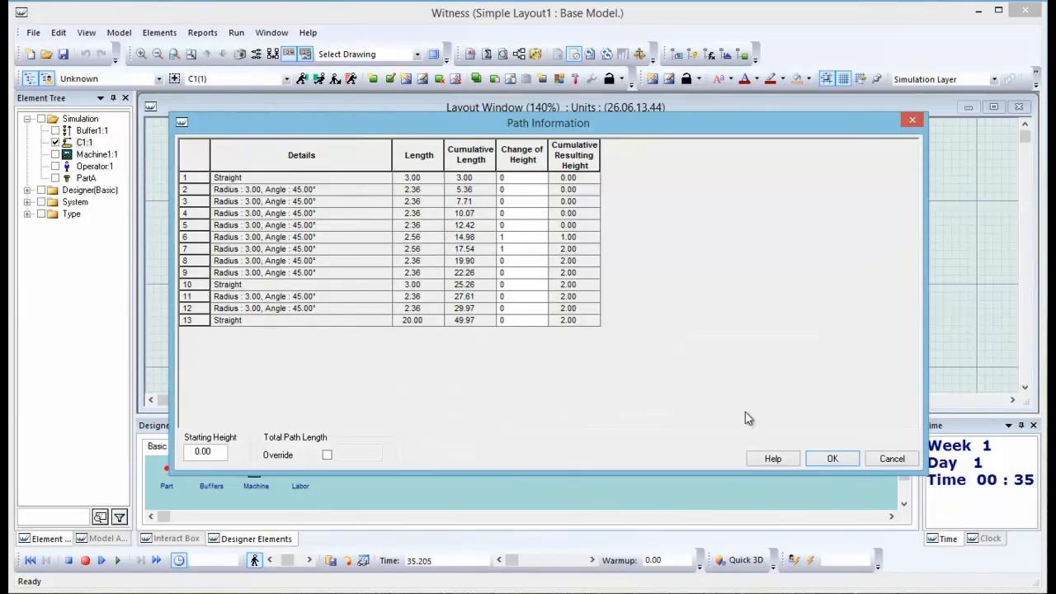
{"action": "left_click", "coordinate": [843, 462]}
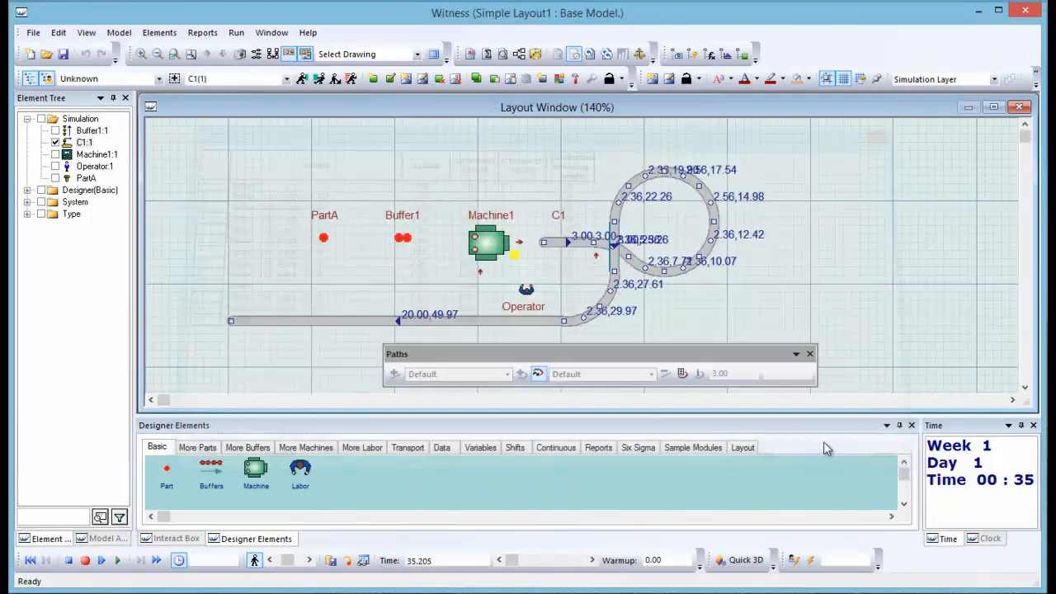
{"action": "left_click", "coordinate": [731, 324]}
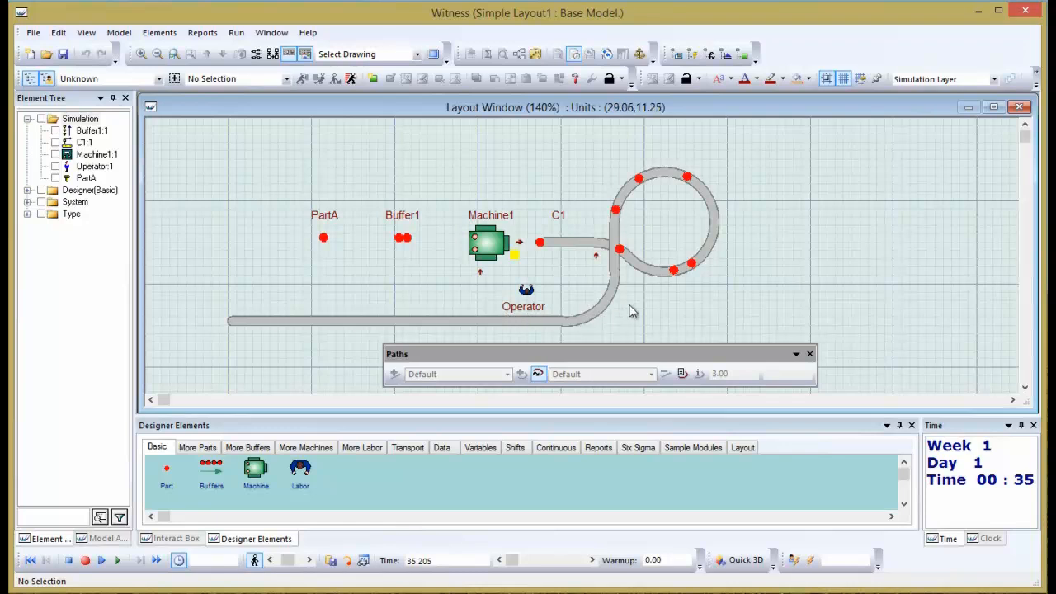
- Close the Paths toolbar and reduce conveyor C1's path display to a width of 4 and an inner width of 1
{"action": "left_click", "coordinate": [810, 354]}
{"action": "right_click", "coordinate": [656, 274]}
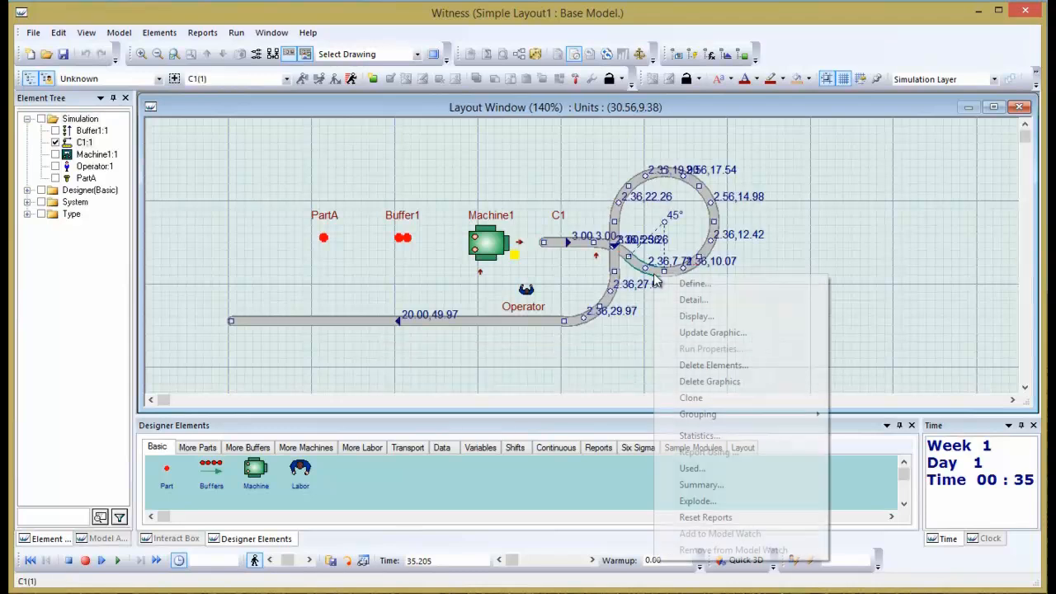
{"action": "left_click", "coordinate": [703, 318]}
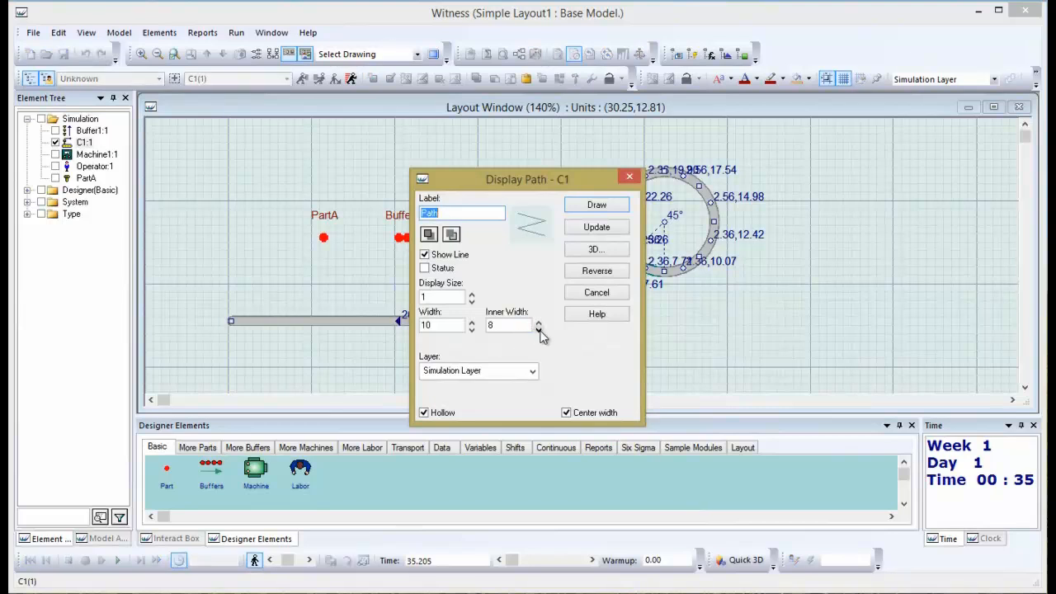
{"action": "left_click", "coordinate": [472, 329]}
{"action": "left_click", "coordinate": [474, 329]}
{"action": "left_click", "coordinate": [592, 228]}
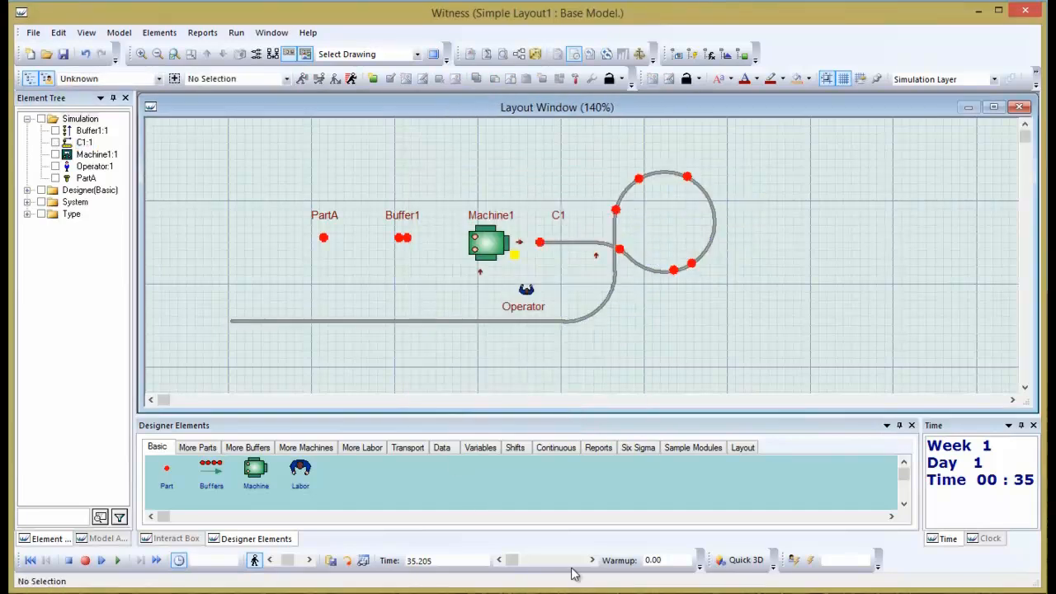
- Examine the narrowed conveyor in an enlarged Quick 3D view, and close the view
{"action": "left_click", "coordinate": [742, 560]}
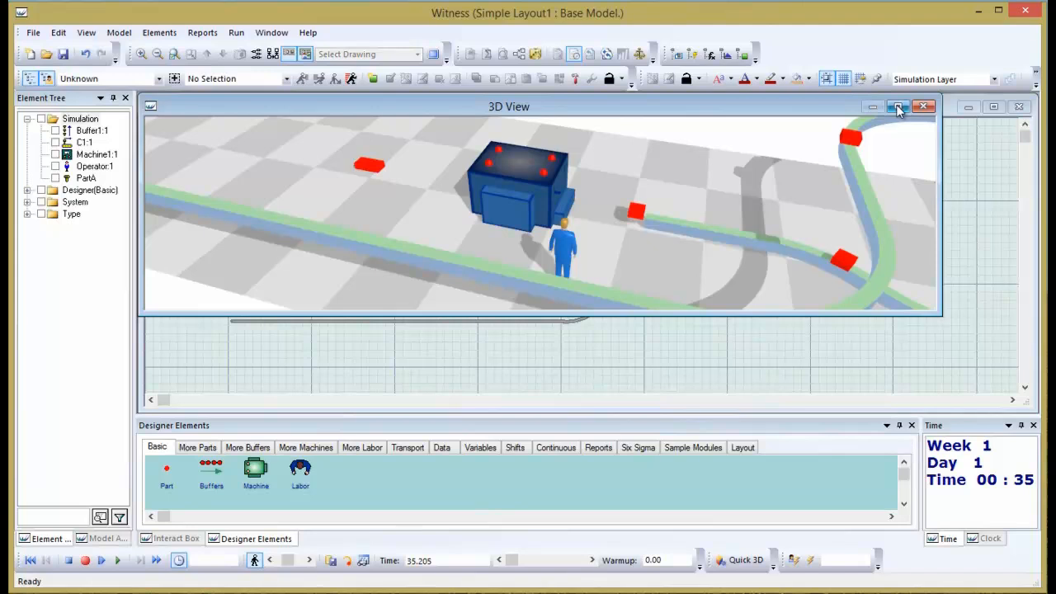
{"action": "left_click", "coordinate": [899, 107]}
{"action": "left_click_drag", "start_coordinate": [694, 320], "coordinate": [761, 195]}
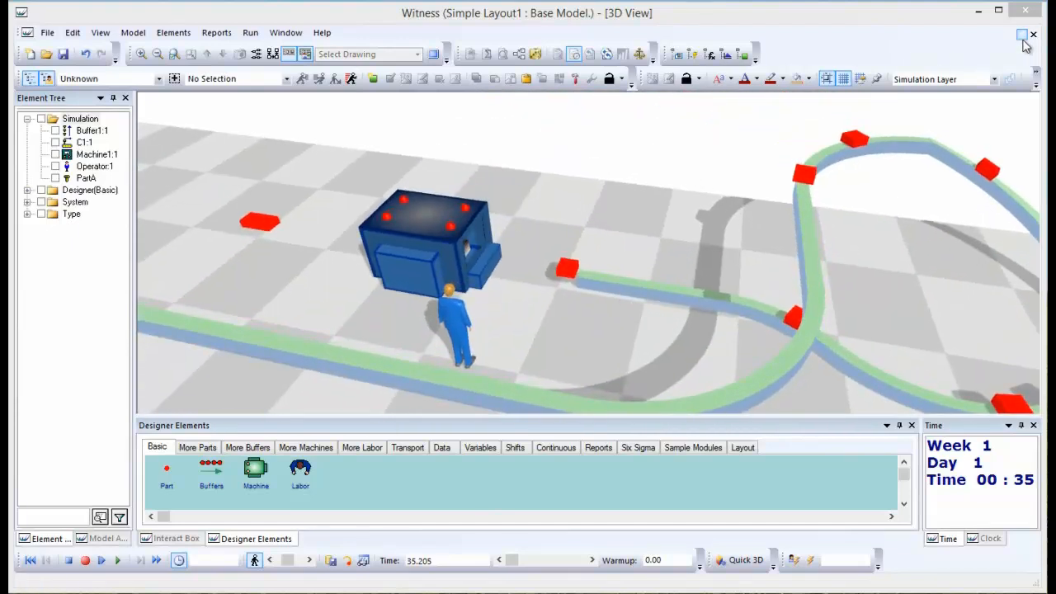
{"action": "left_click", "coordinate": [1021, 35]}
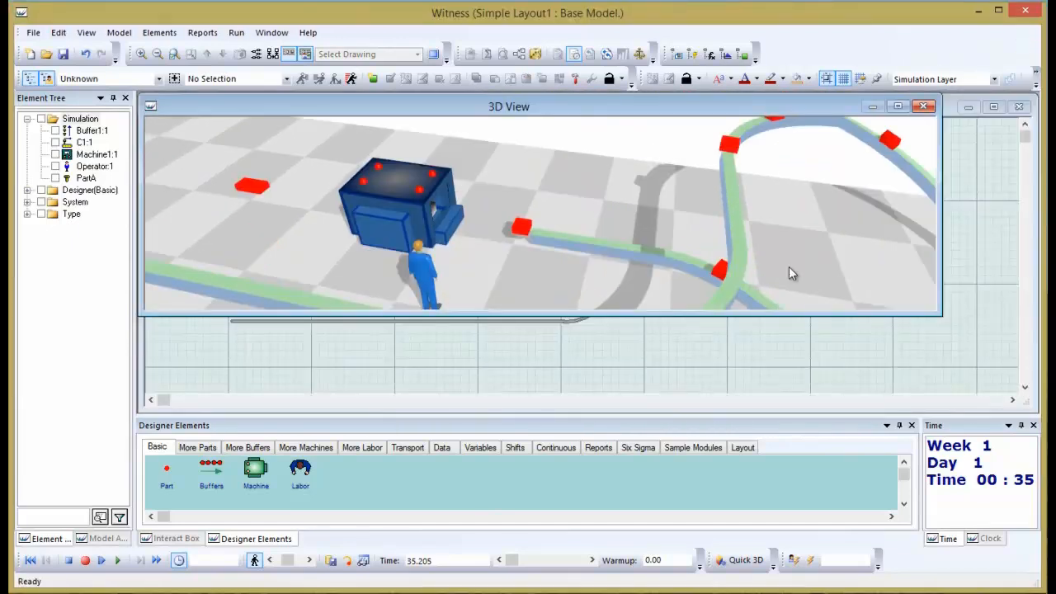
{"action": "left_click", "coordinate": [925, 106]}
- In the 3D mapping of conveyor C1's path, turn off Auto Scale and set the height to 0.1
{"action": "left_click", "coordinate": [658, 276]}
{"action": "right_click", "coordinate": [658, 275]}
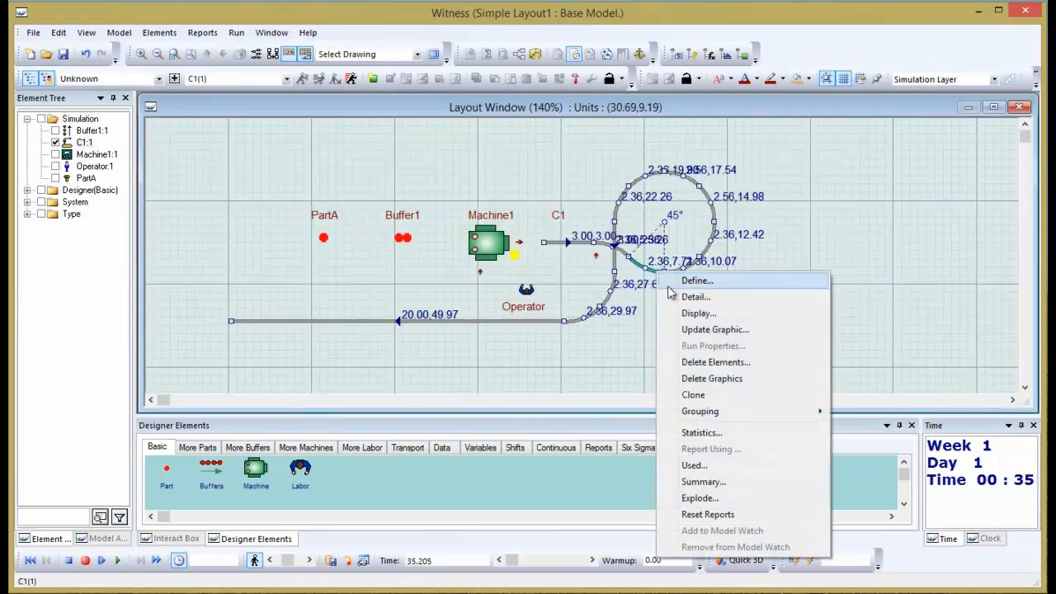
{"action": "left_click", "coordinate": [716, 331]}
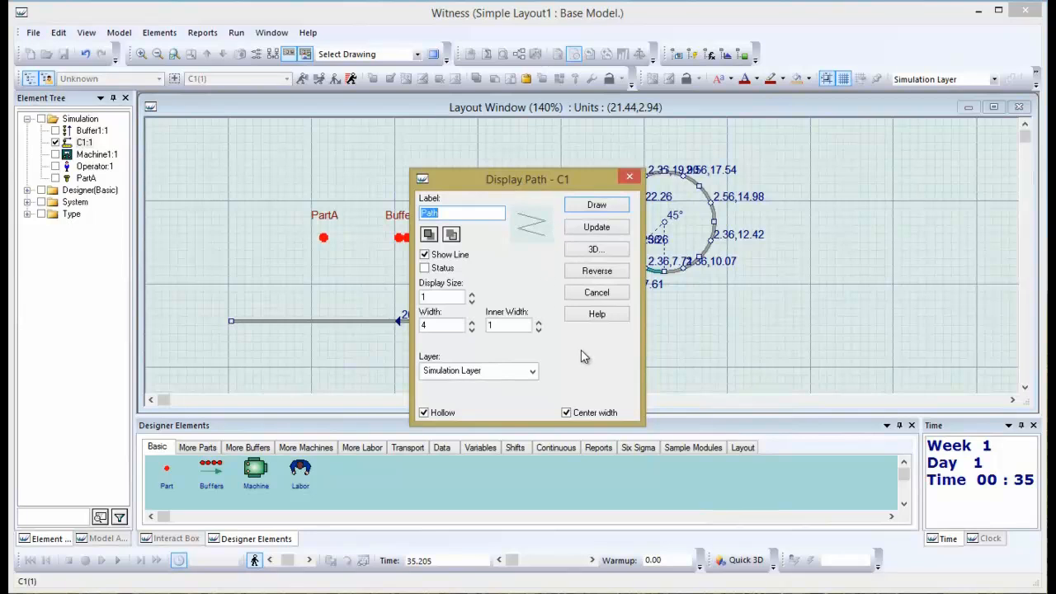
{"action": "left_click", "coordinate": [593, 252]}
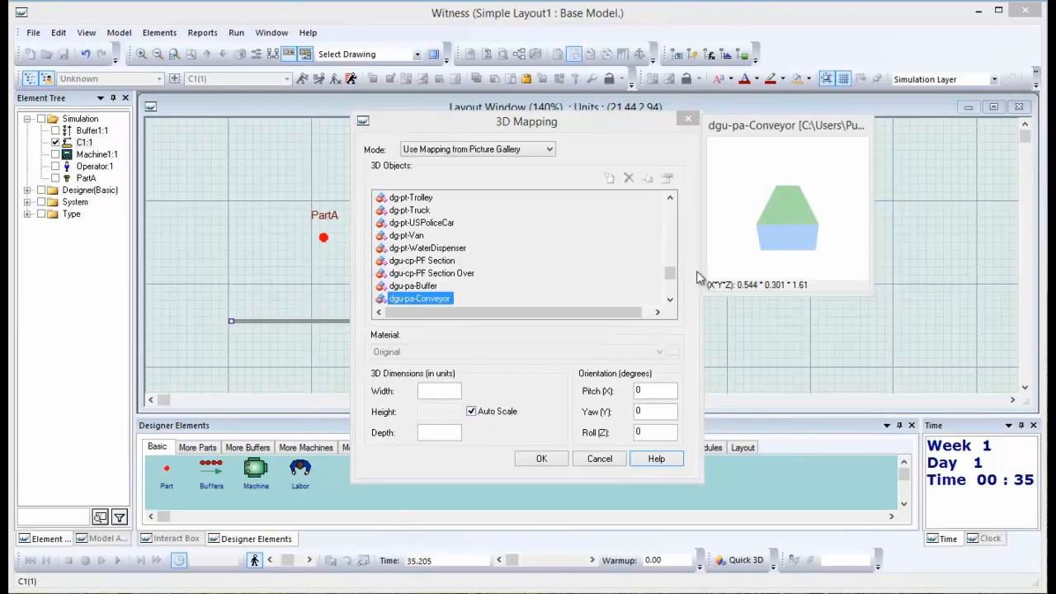
{"action": "left_click", "coordinate": [471, 412]}
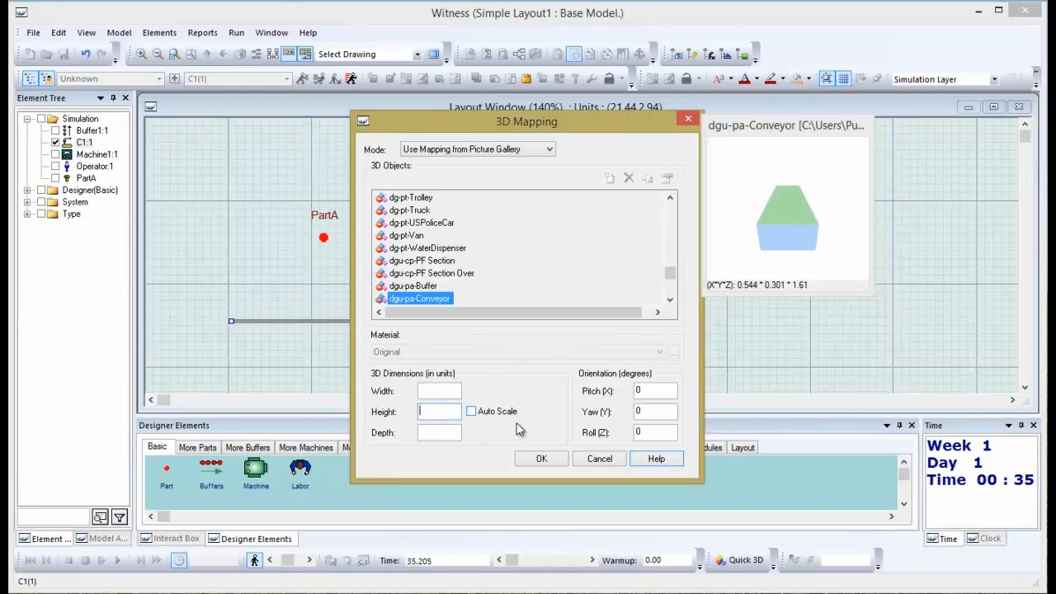
{"action": "type", "text": "0.1"}
{"action": "left_click", "coordinate": [446, 390]}
- Switch the path's 3D mapping mode to User Defined Mapping and preview several dgu-pa-Conveyor variants and dgu-pa-Path
{"action": "left_click", "coordinate": [498, 151]}
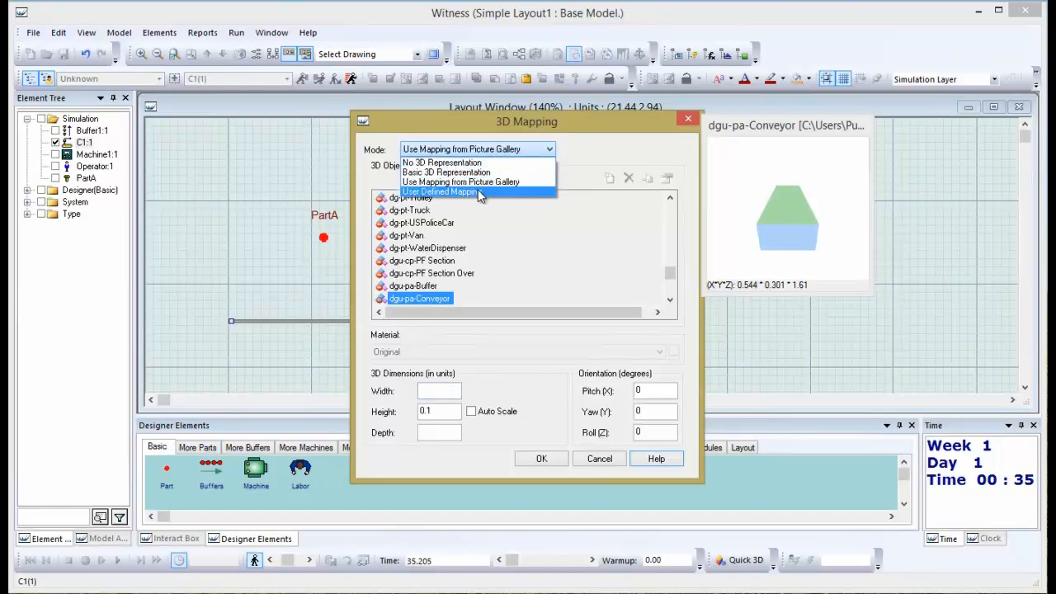
{"action": "left_click", "coordinate": [481, 192]}
{"action": "left_click_drag", "start_coordinate": [670, 301], "coordinate": [670, 301]}
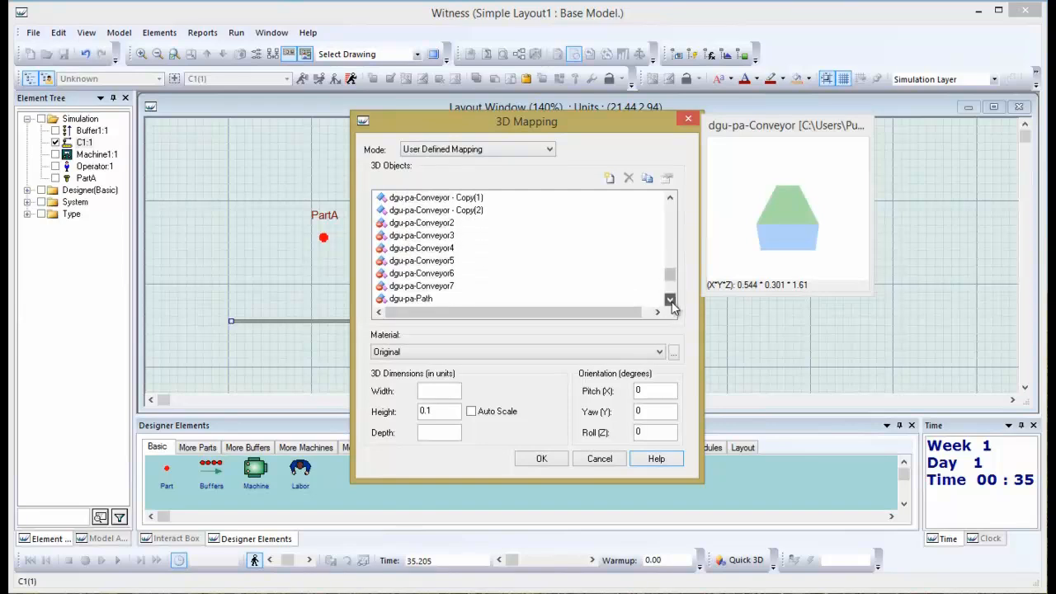
{"action": "left_click", "coordinate": [453, 275]}
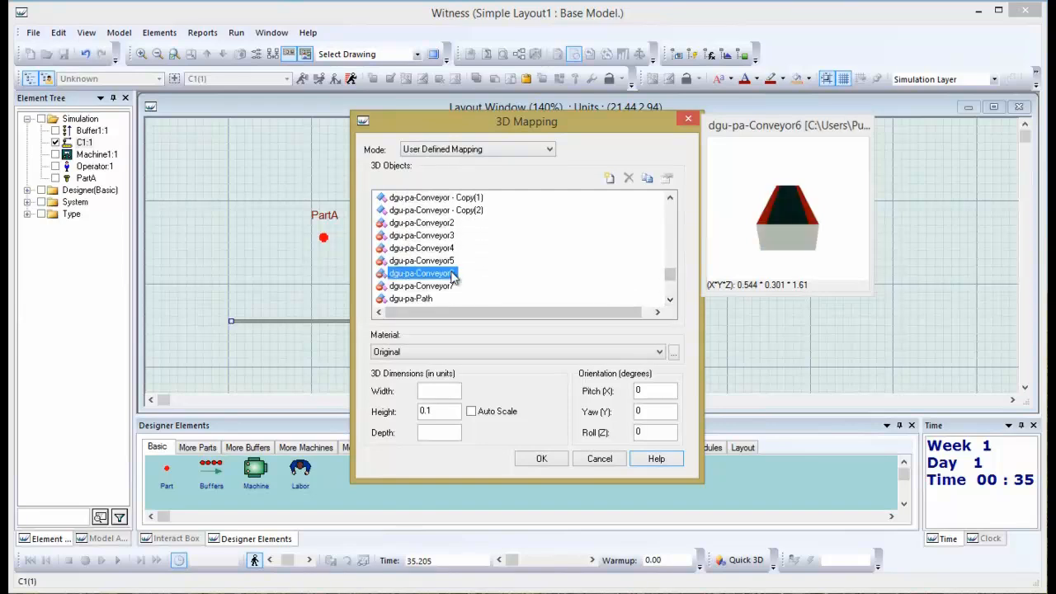
{"action": "left_click", "coordinate": [443, 249]}
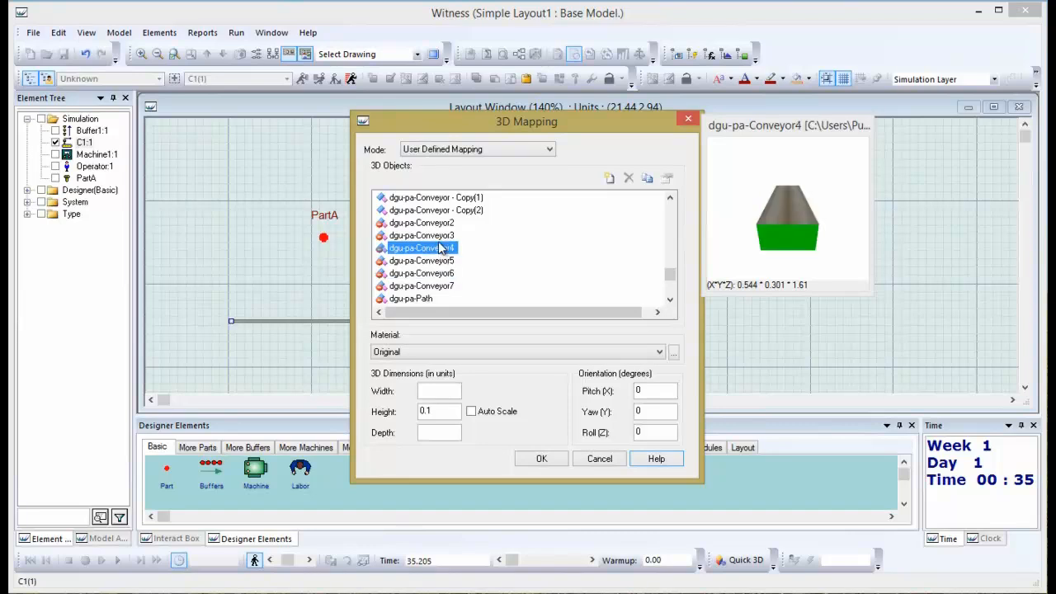
{"action": "left_click", "coordinate": [438, 224]}
{"action": "left_click", "coordinate": [433, 285]}
{"action": "left_click", "coordinate": [421, 300]}
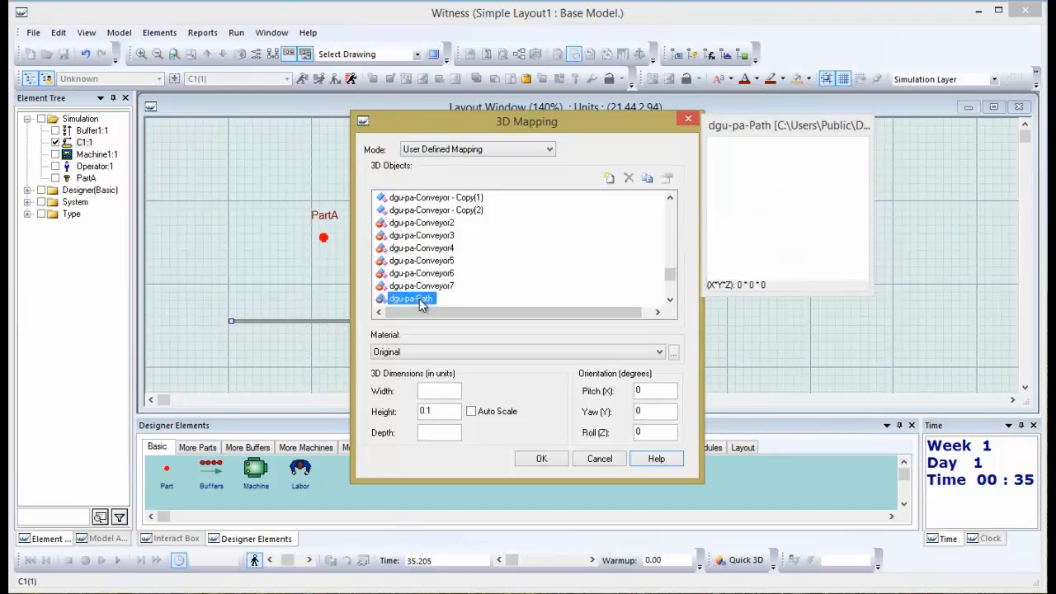
- Assign the dgu-pq-Conveyor object to conveyor C1's path after rotating its preview, and update the path display
{"action": "scroll", "coordinate": [422, 283], "scroll_direction": "down", "scroll_amount": 2}
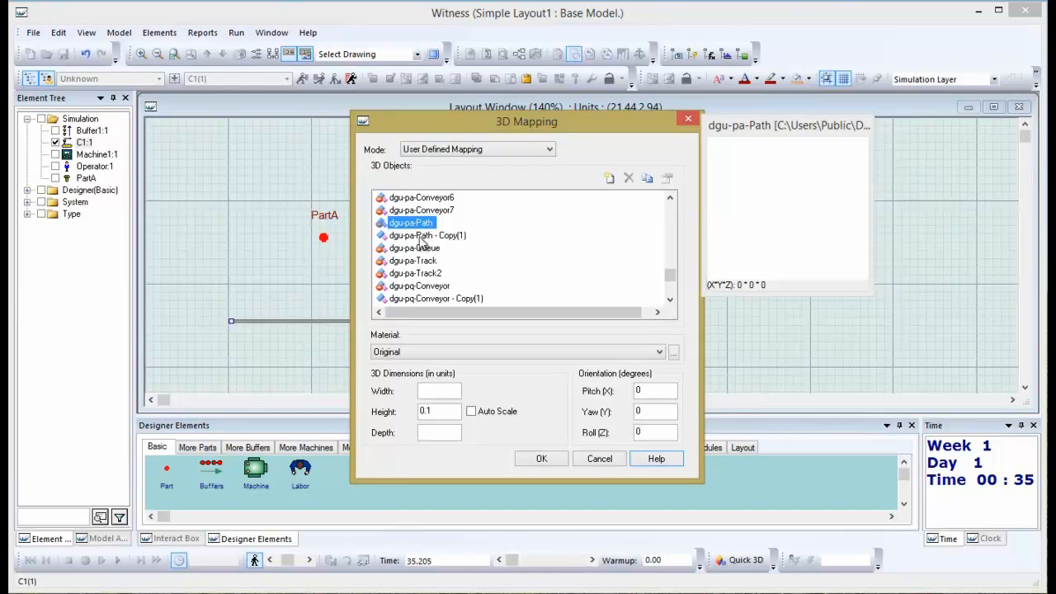
{"action": "left_click", "coordinate": [437, 287]}
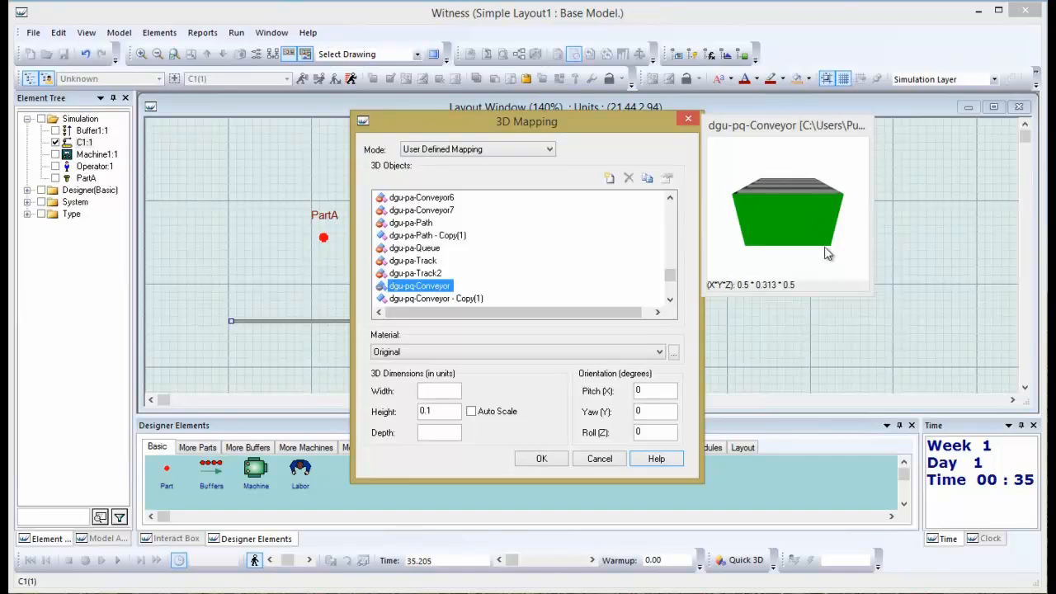
{"action": "left_click", "coordinate": [795, 186]}
{"action": "left_click_drag", "start_coordinate": [794, 187], "coordinate": [772, 261]}
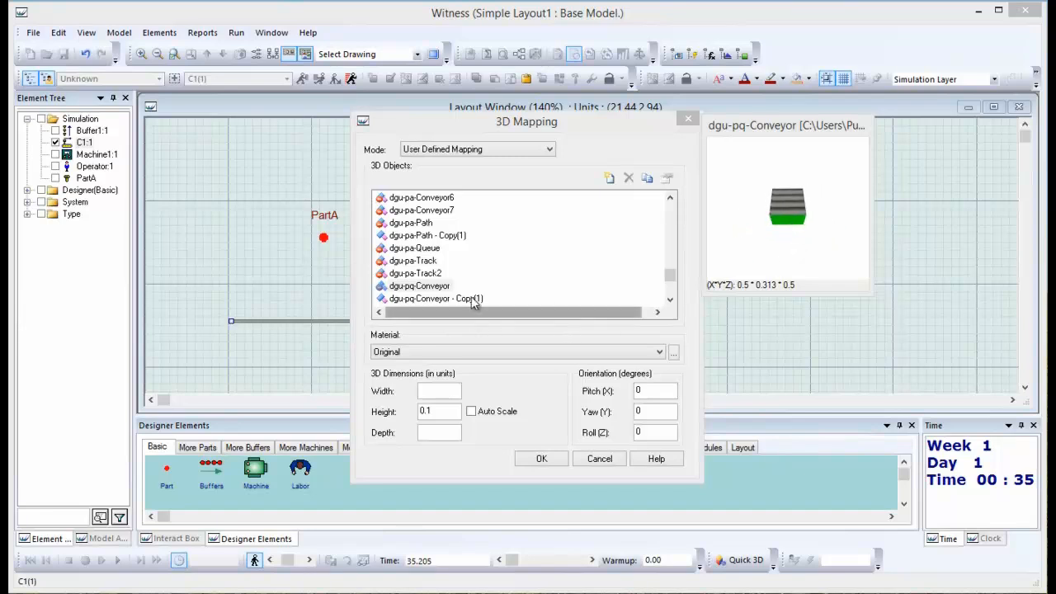
{"action": "left_click", "coordinate": [542, 460]}
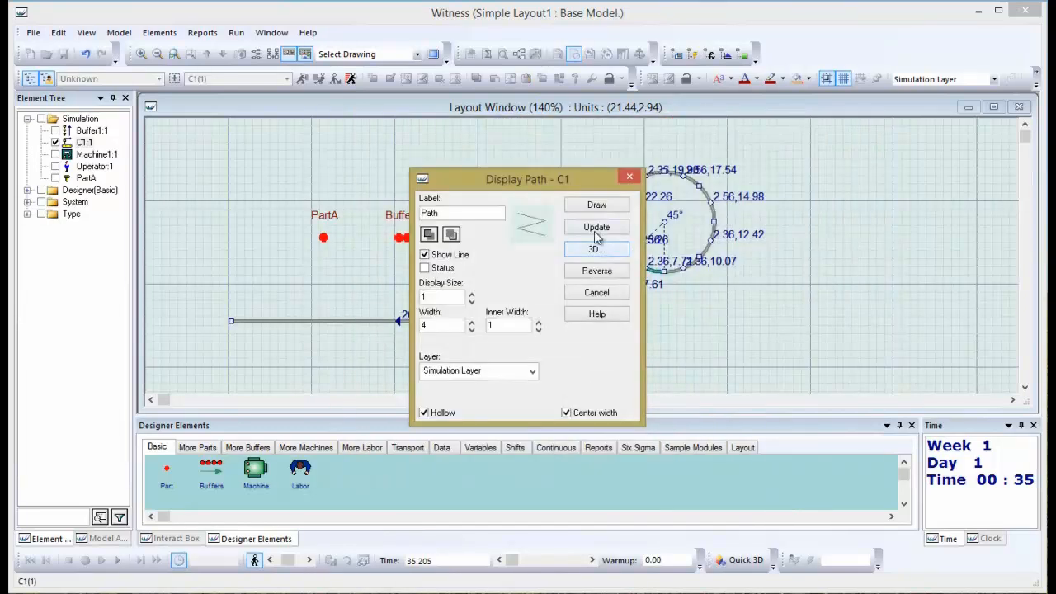
{"action": "left_click", "coordinate": [597, 234]}
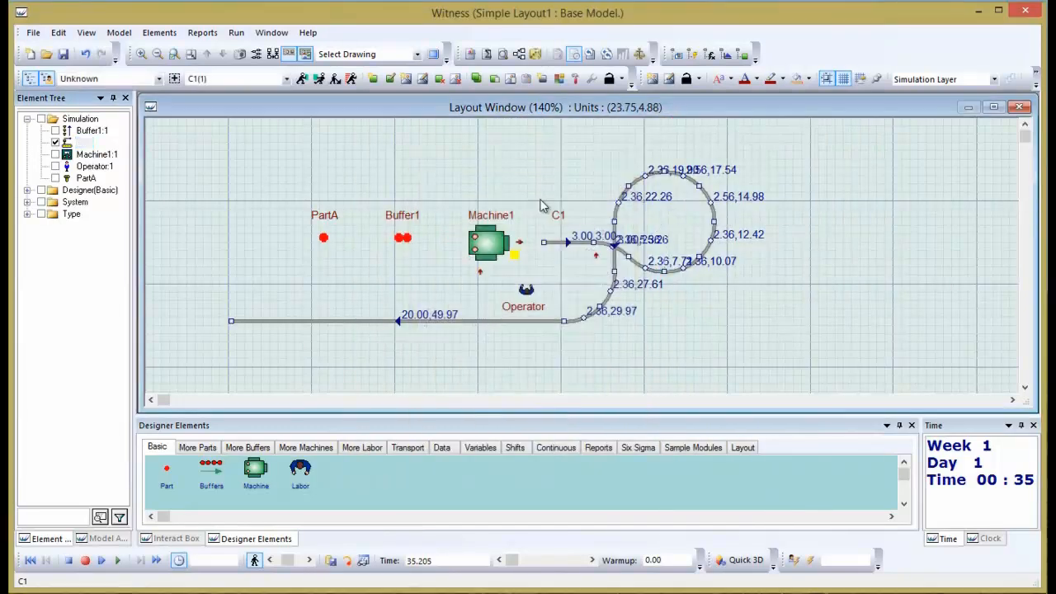
- Set the display width of conveyor C1's path to 8 and update it
{"action": "right_click", "coordinate": [566, 243]}
{"action": "left_click", "coordinate": [602, 302]}
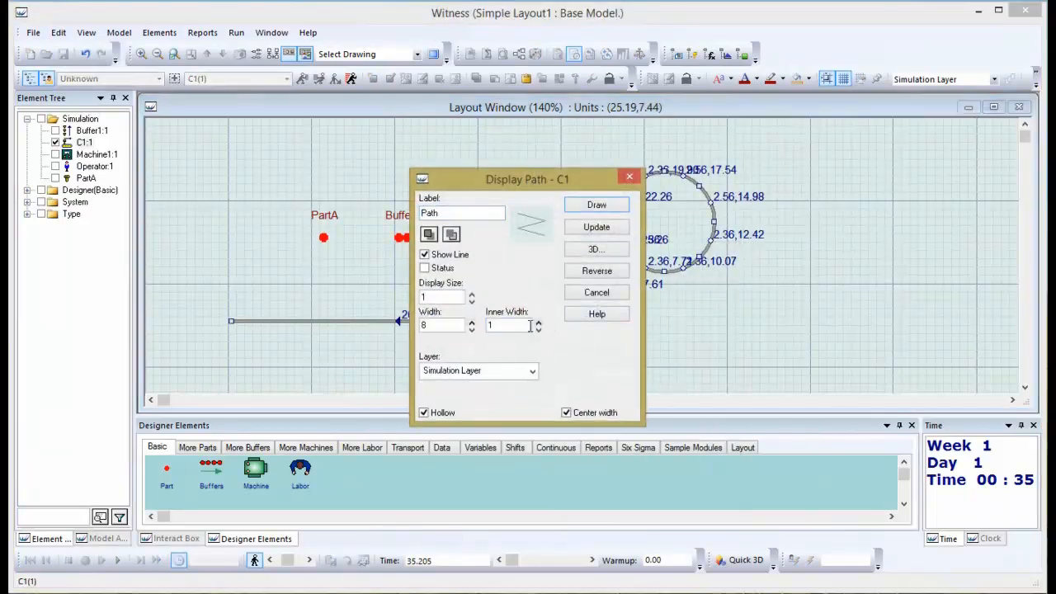
{"action": "left_click", "coordinate": [596, 227]}
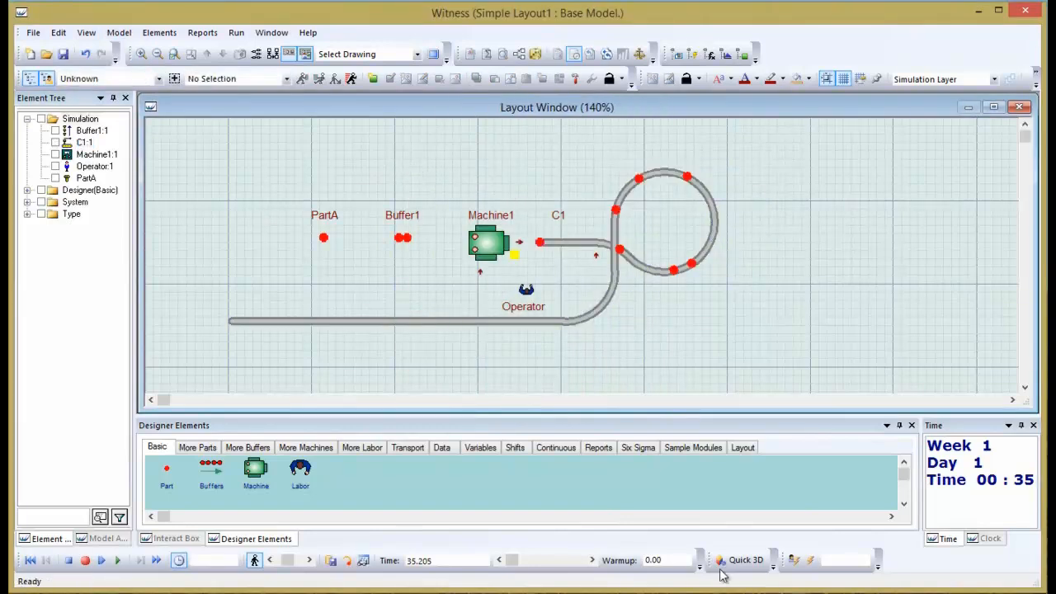
- Watch the model run in an enlarged Quick 3D view, and reset the simulation to time zero
{"action": "left_click", "coordinate": [742, 560]}
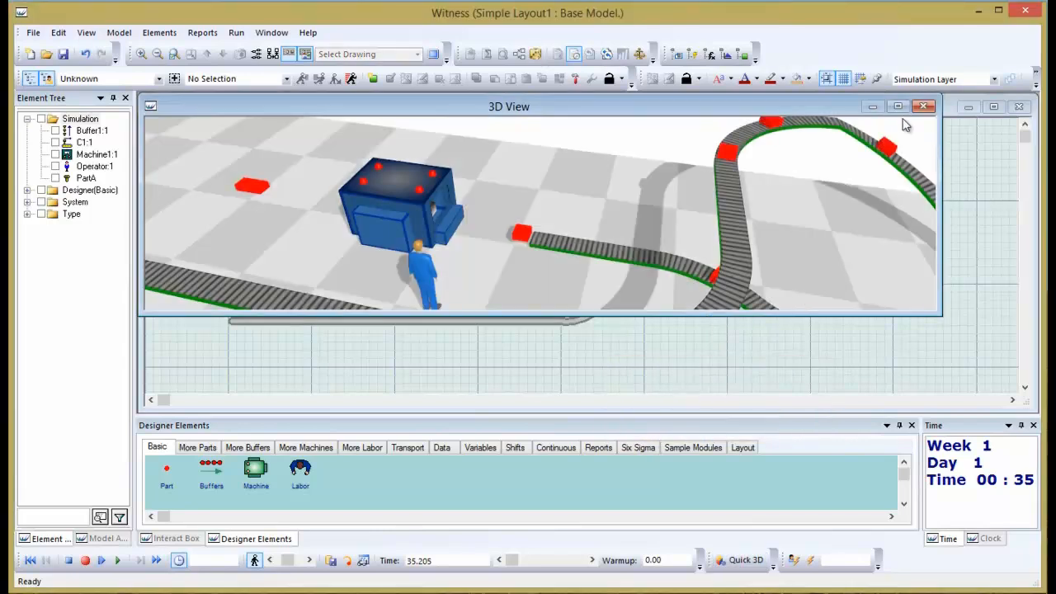
{"action": "left_click", "coordinate": [897, 107]}
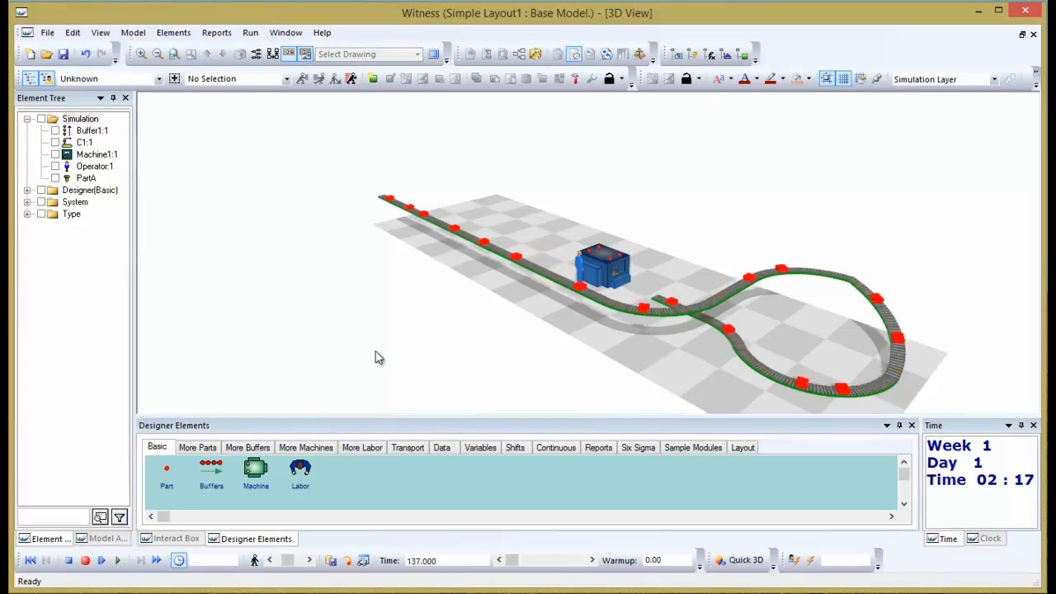
{"action": "left_click_drag", "start_coordinate": [673, 278], "coordinate": [596, 271]}
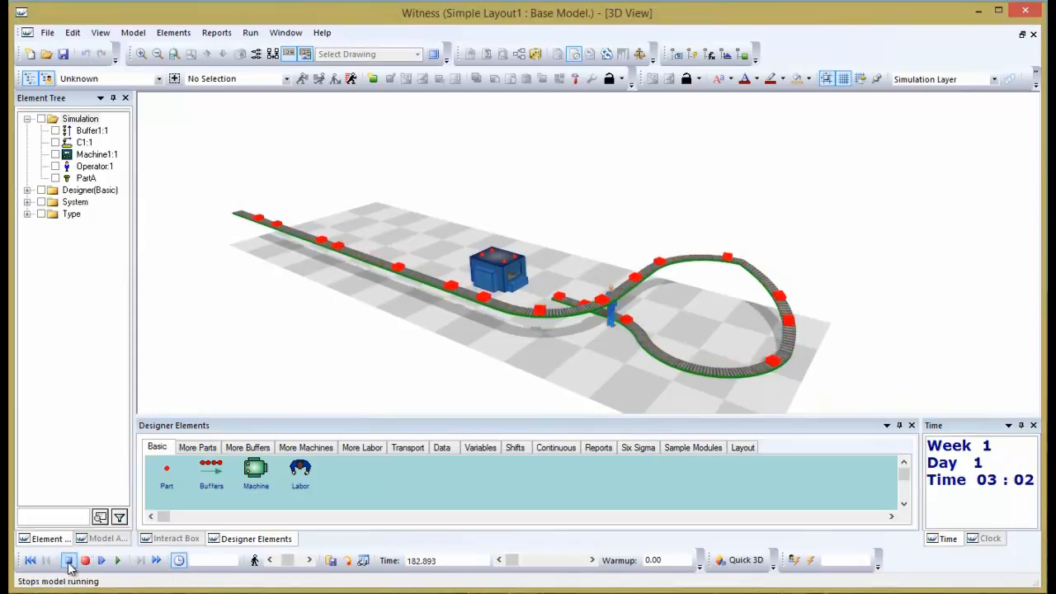
{"action": "left_click", "coordinate": [92, 558]}
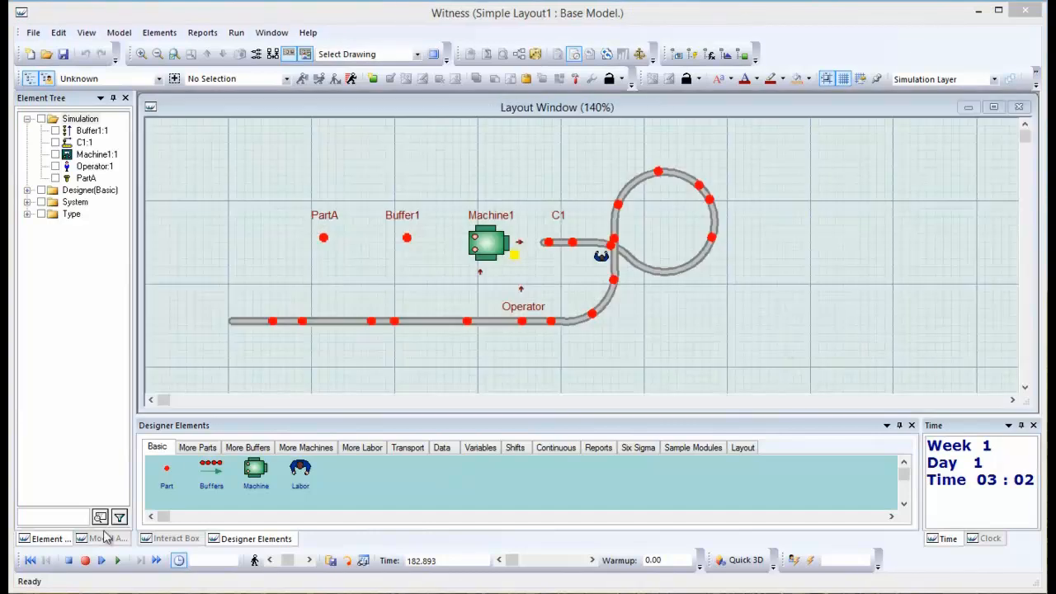
{"action": "left_click", "coordinate": [34, 564]}
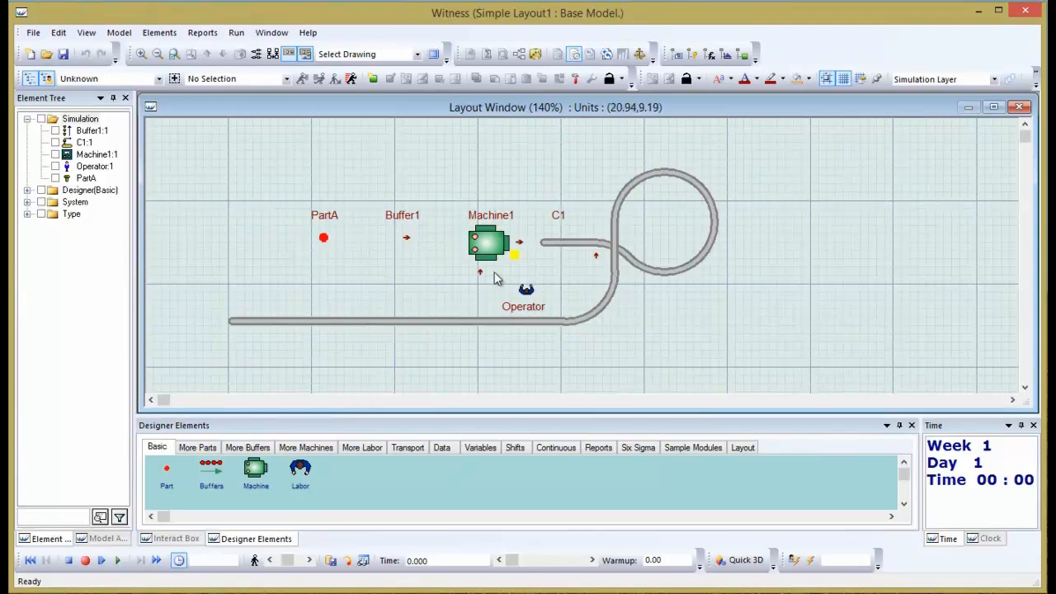
- Inspect the Operator's Idle display settings, close them without applying changes and deselect the Operator
{"action": "right_click", "coordinate": [531, 294]}
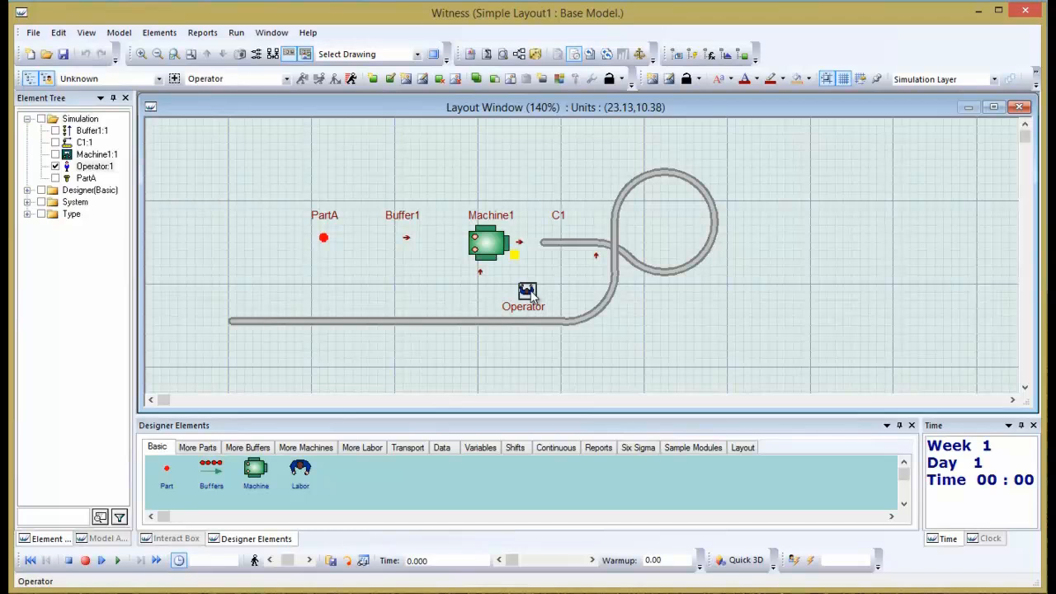
{"action": "left_click", "coordinate": [582, 349]}
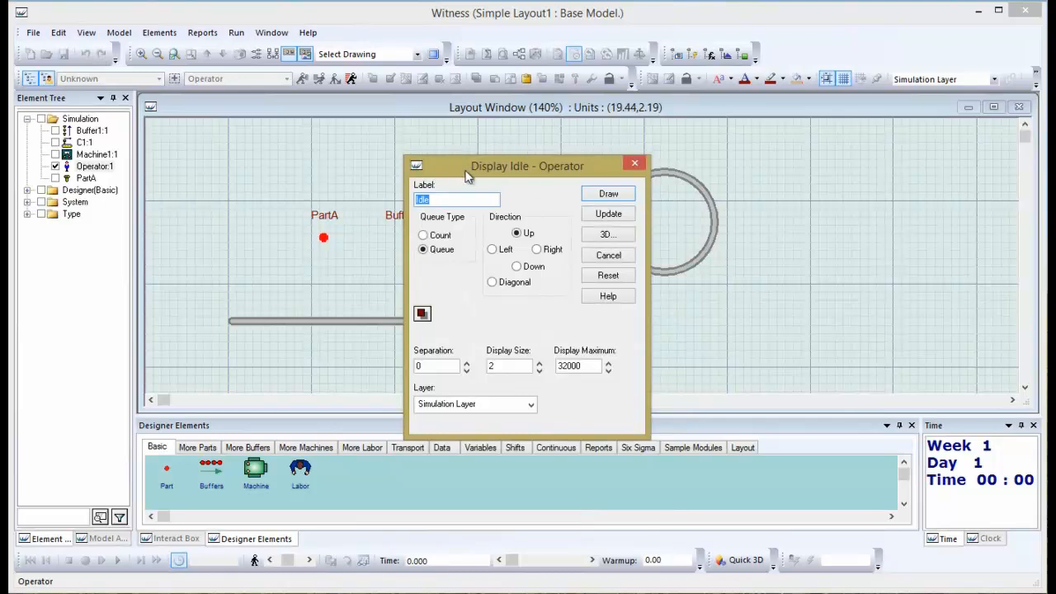
{"action": "left_click", "coordinate": [614, 257]}
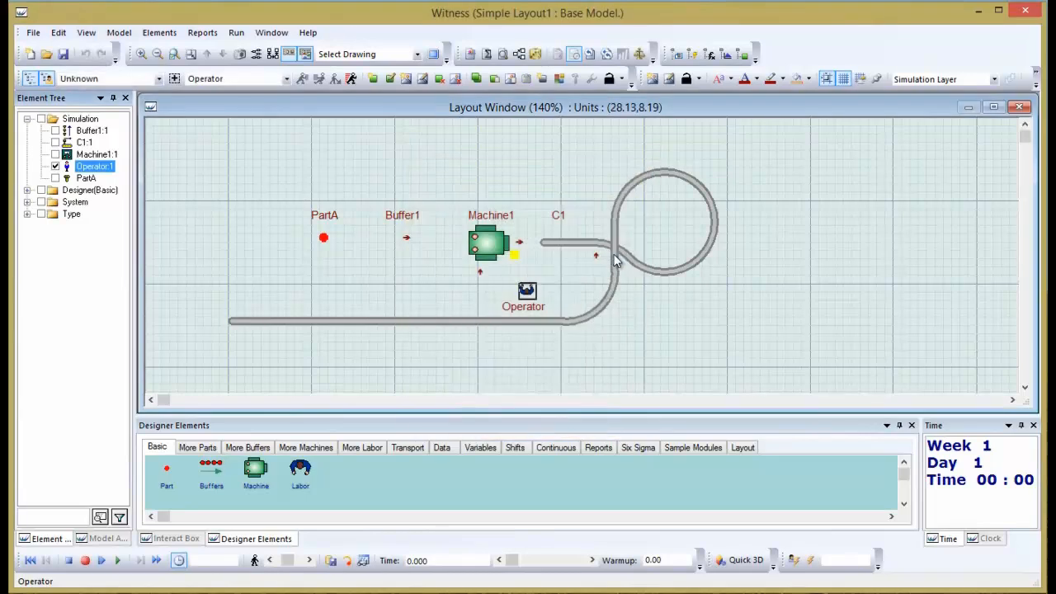
{"action": "left_click", "coordinate": [553, 290]}
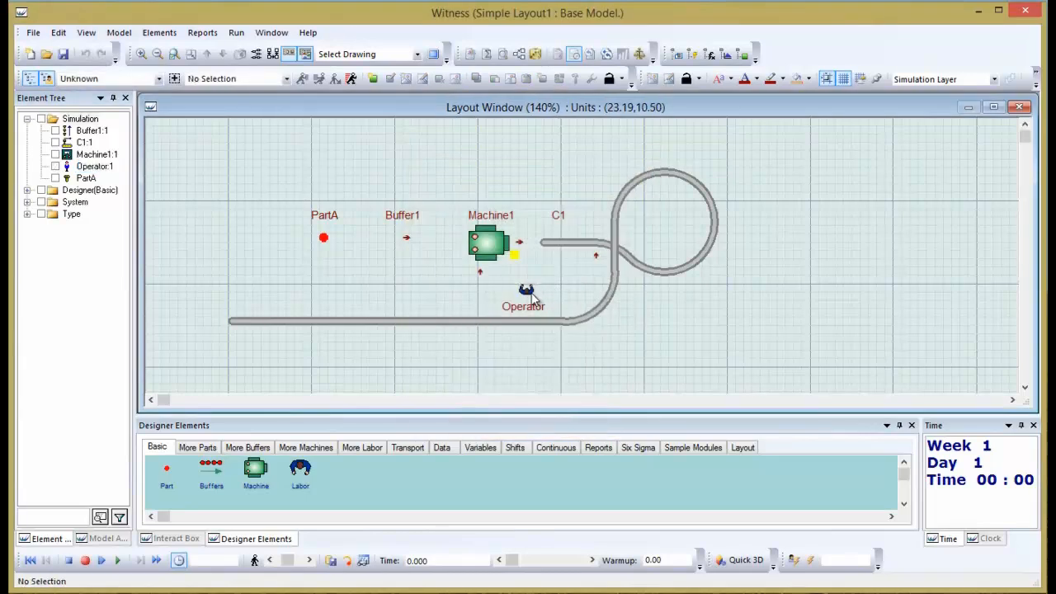
- Open the Display Style settings for drawing the Operator's Style item and move the dialogs clear of the layout
{"action": "right_click", "coordinate": [529, 296]}
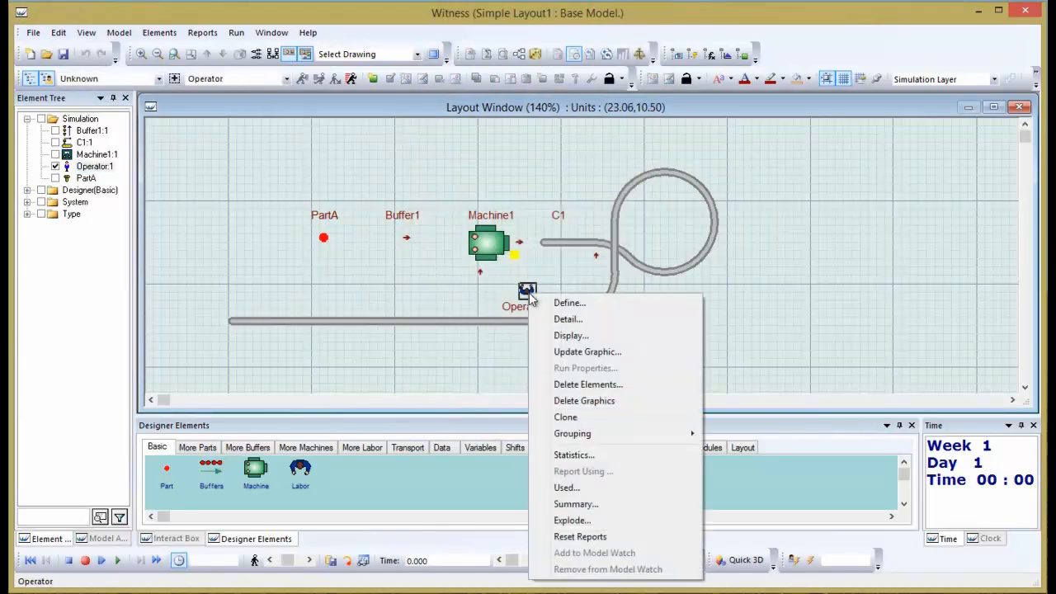
{"action": "left_click", "coordinate": [561, 335]}
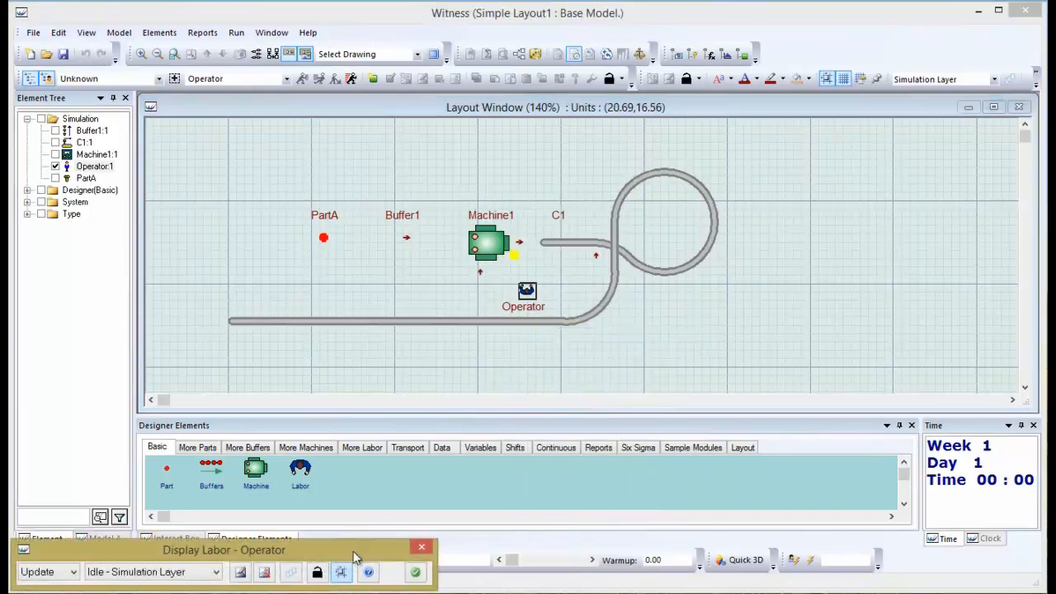
{"action": "left_click_drag", "start_coordinate": [354, 551], "coordinate": [588, 350]}
{"action": "left_click", "coordinate": [307, 373]}
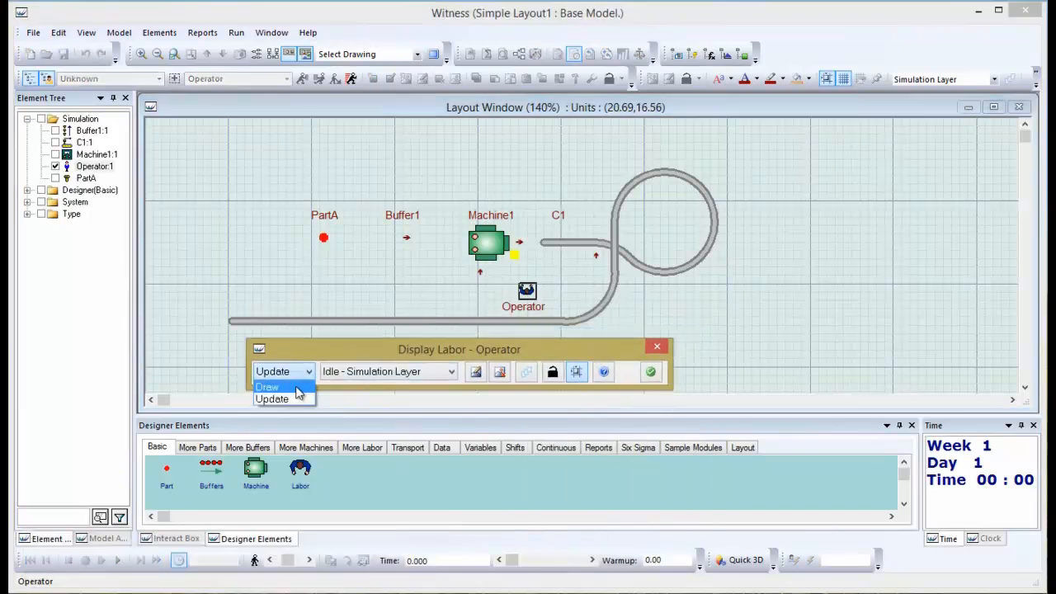
{"action": "left_click", "coordinate": [295, 400]}
{"action": "left_click", "coordinate": [337, 373]}
{"action": "left_click", "coordinate": [342, 401]}
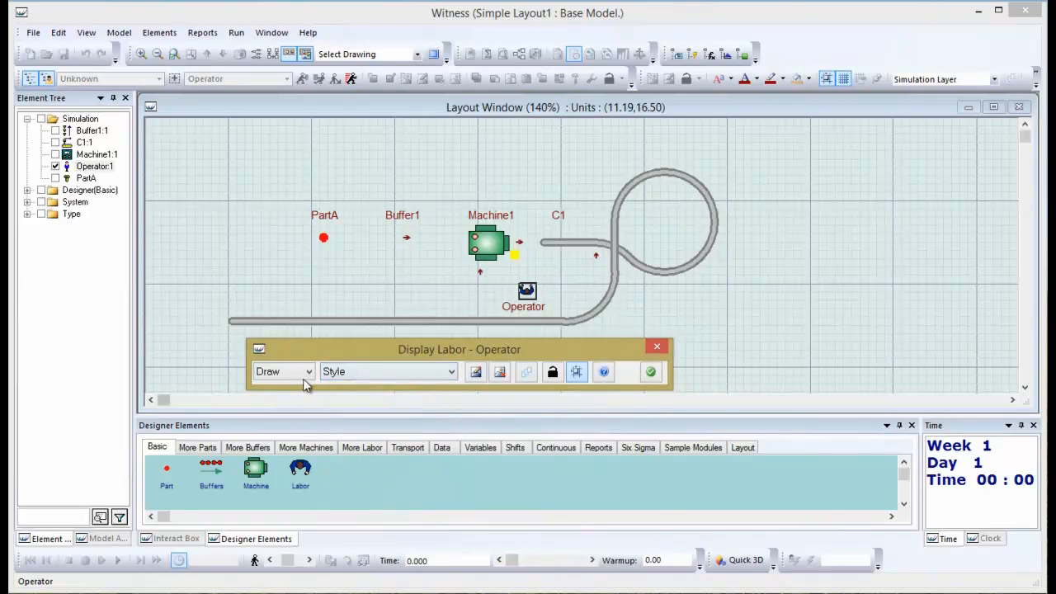
{"action": "left_click", "coordinate": [477, 373]}
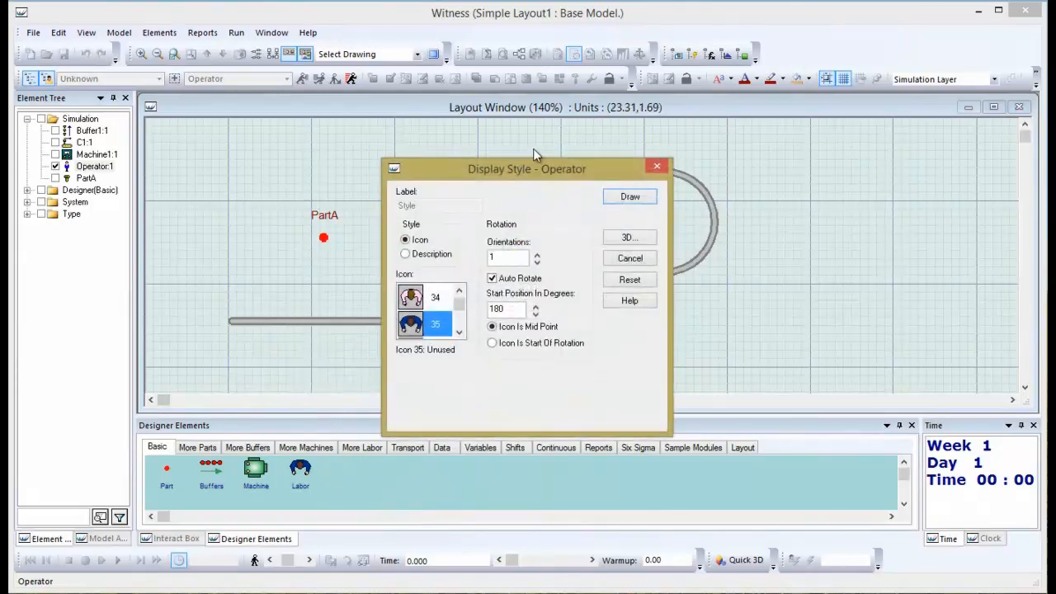
{"action": "left_click_drag", "start_coordinate": [534, 175], "coordinate": [470, 204]}
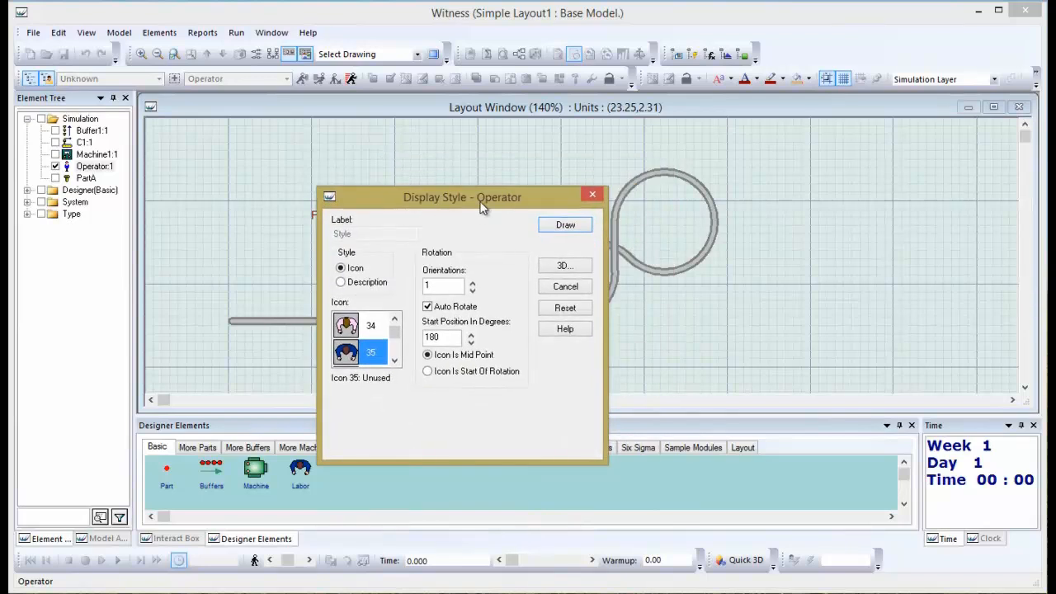
{"action": "left_click_drag", "start_coordinate": [514, 204], "coordinate": [466, 213]}
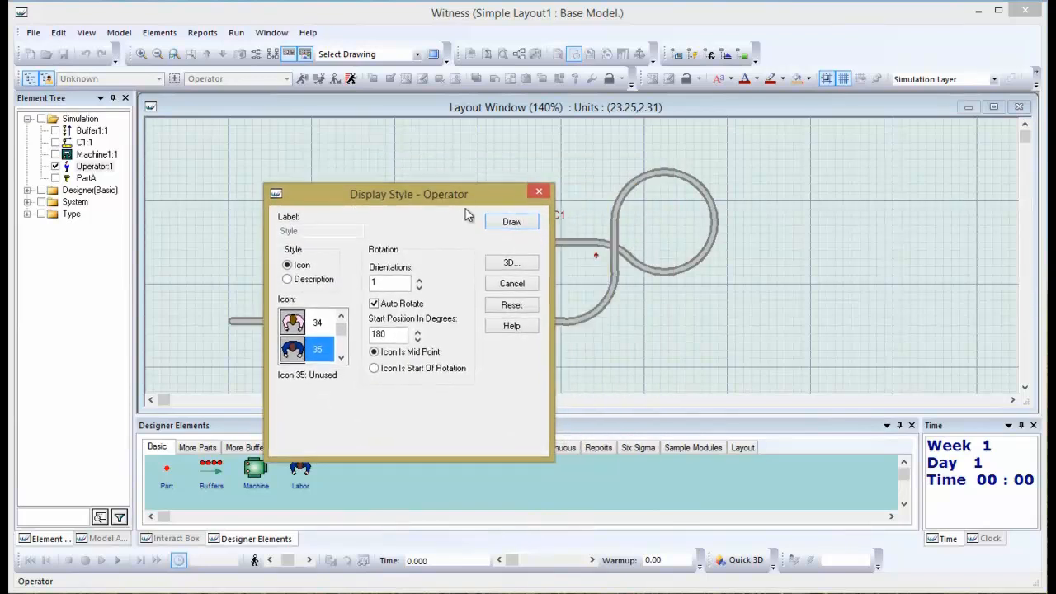
- Open the Operator's 3D mapping with an enlarged object preview and set its mode to User Defined Mapping
{"action": "left_click", "coordinate": [509, 264]}
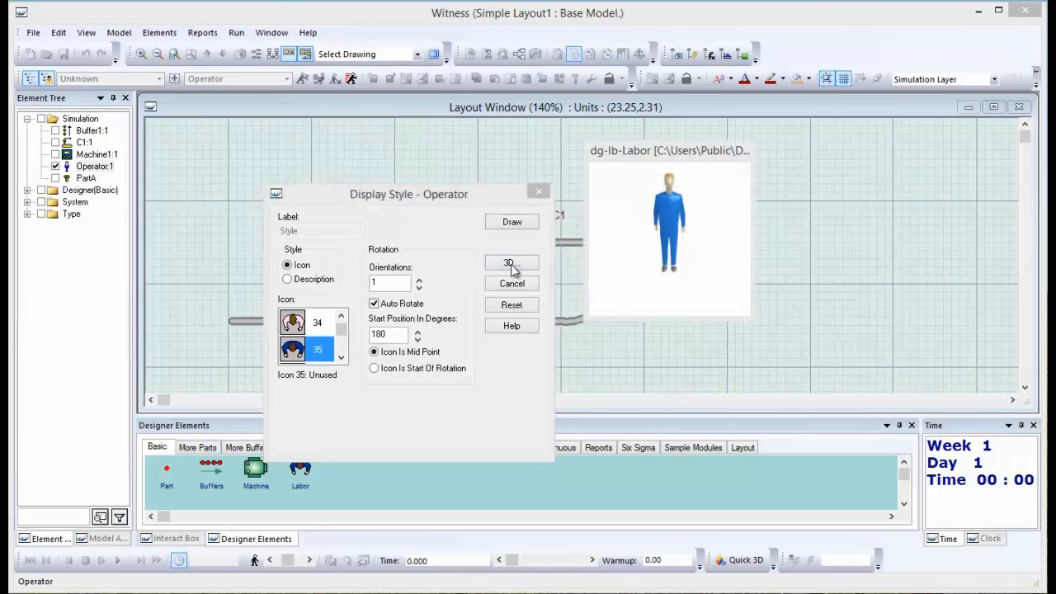
{"action": "left_click", "coordinate": [683, 152]}
{"action": "left_click_drag", "start_coordinate": [757, 318], "coordinate": [831, 371]}
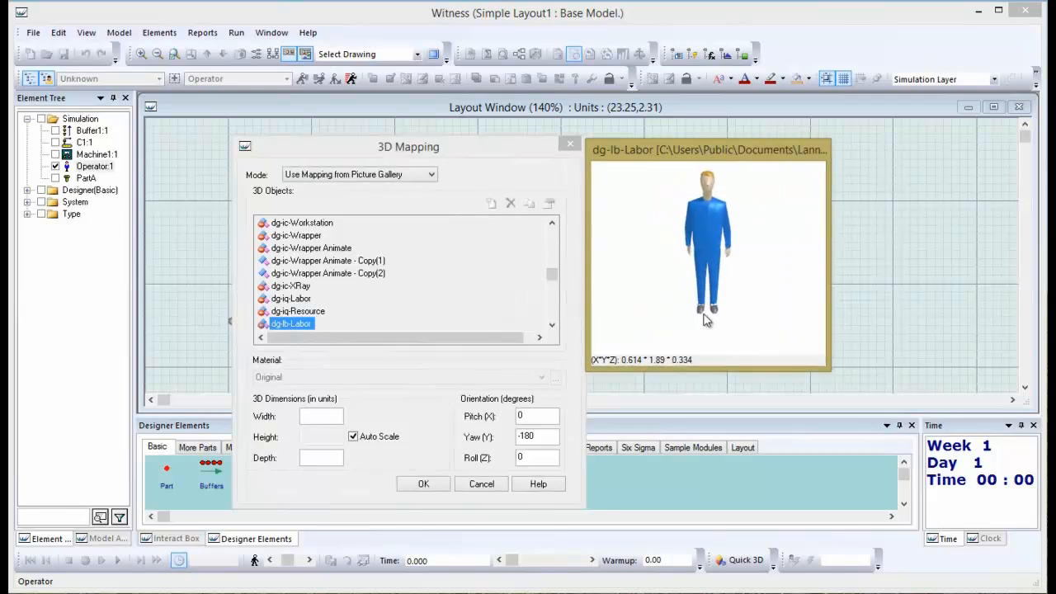
{"action": "left_click", "coordinate": [302, 287]}
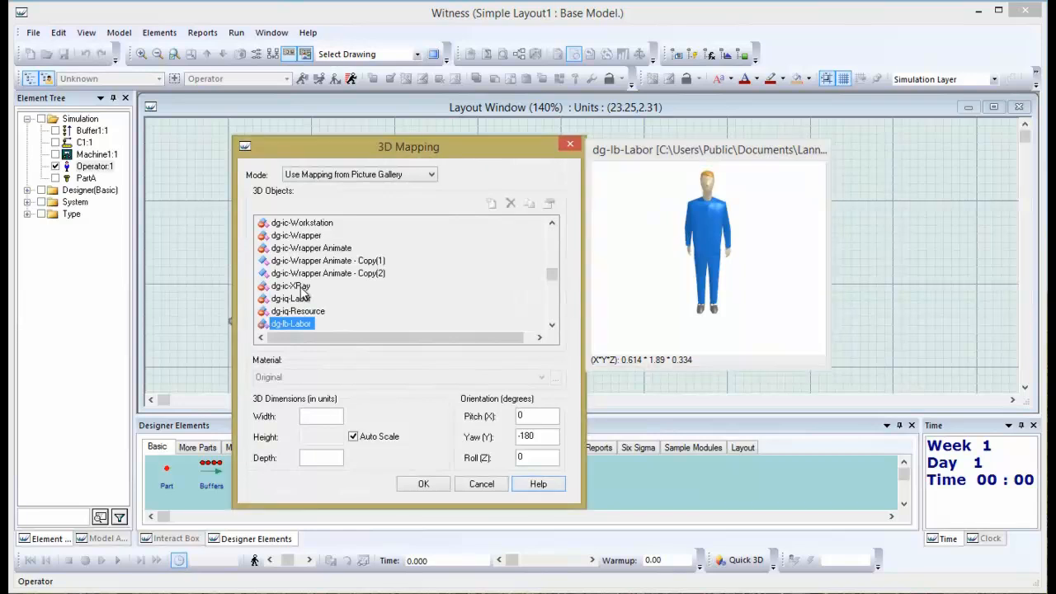
{"action": "left_click", "coordinate": [372, 177]}
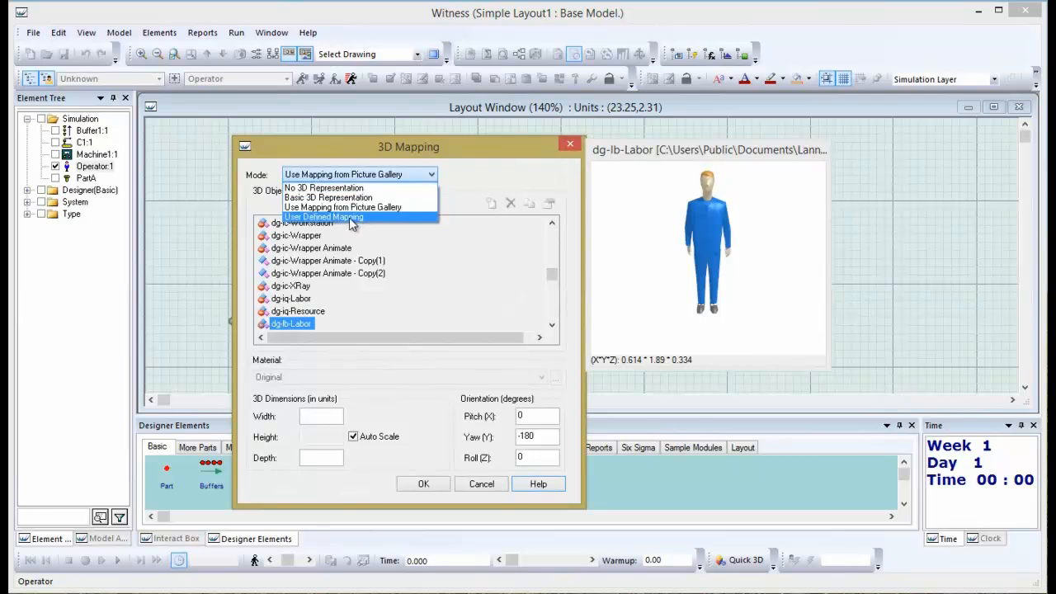
{"action": "left_click", "coordinate": [349, 217]}
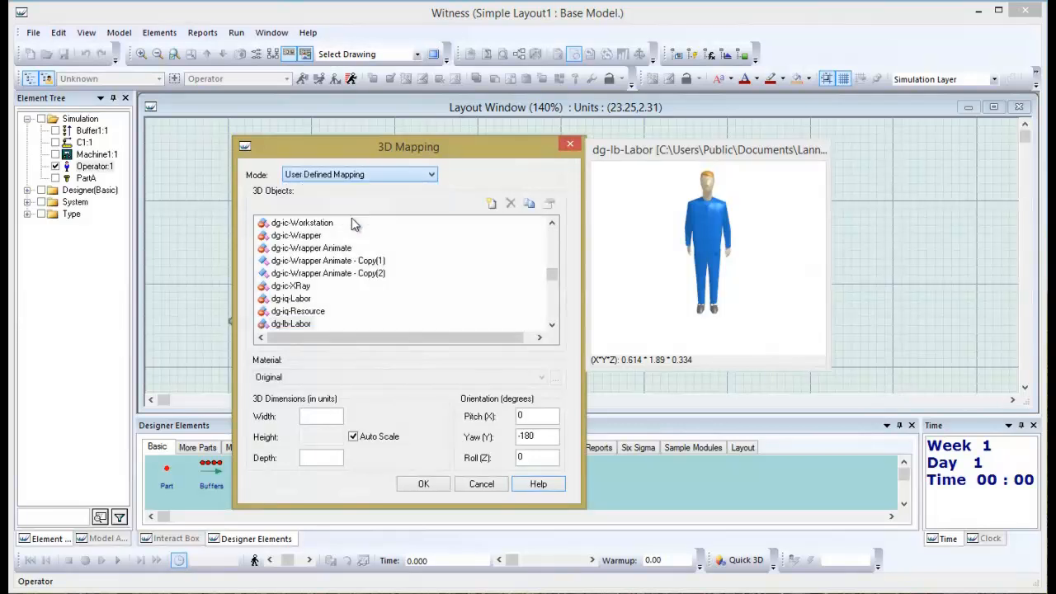
- Assign the dg-lb-LadyinSuit 3D object to the Operator, draw the style and close the display settings
{"action": "left_click", "coordinate": [297, 286]}
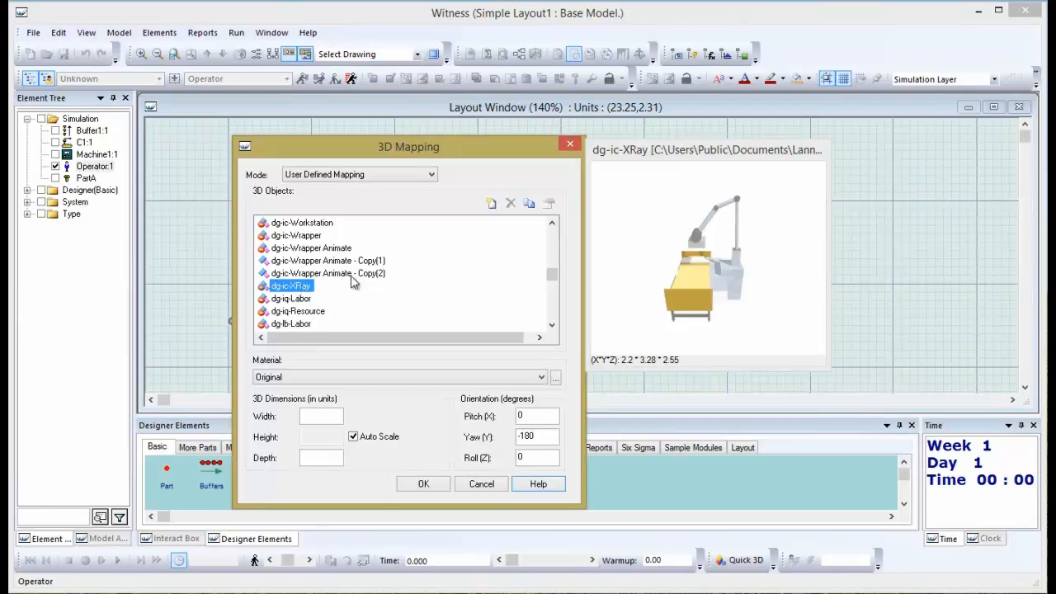
{"action": "left_click", "coordinate": [555, 316]}
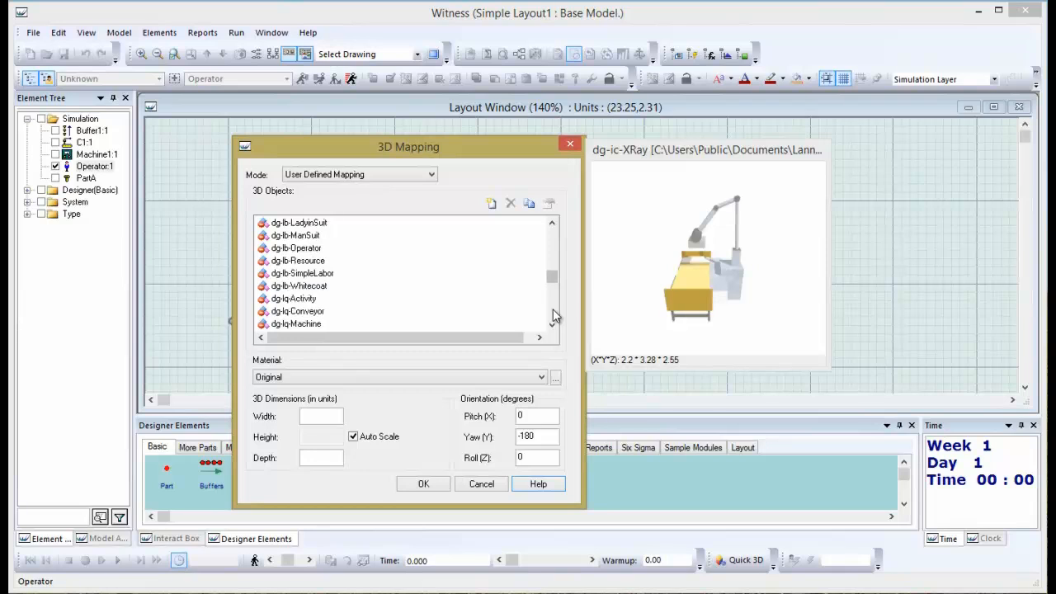
{"action": "left_click", "coordinate": [287, 238]}
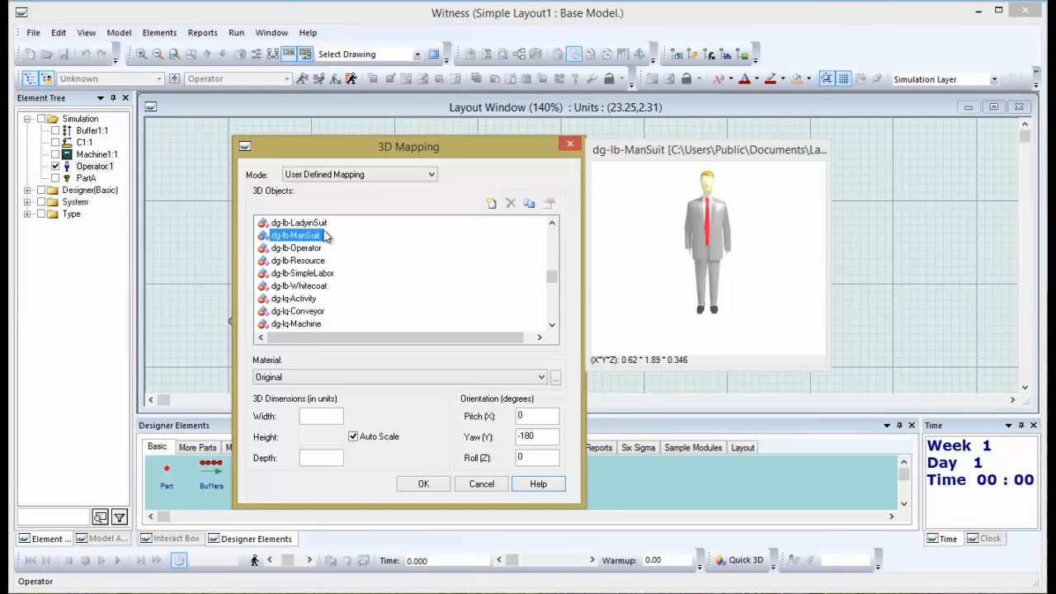
{"action": "left_click", "coordinate": [318, 226]}
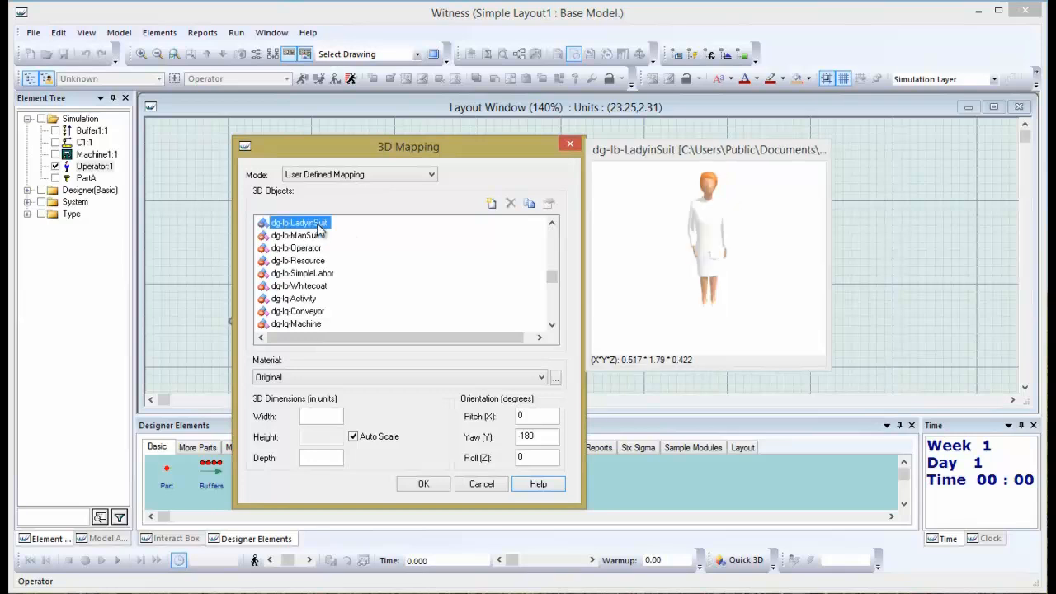
{"action": "left_click", "coordinate": [423, 487]}
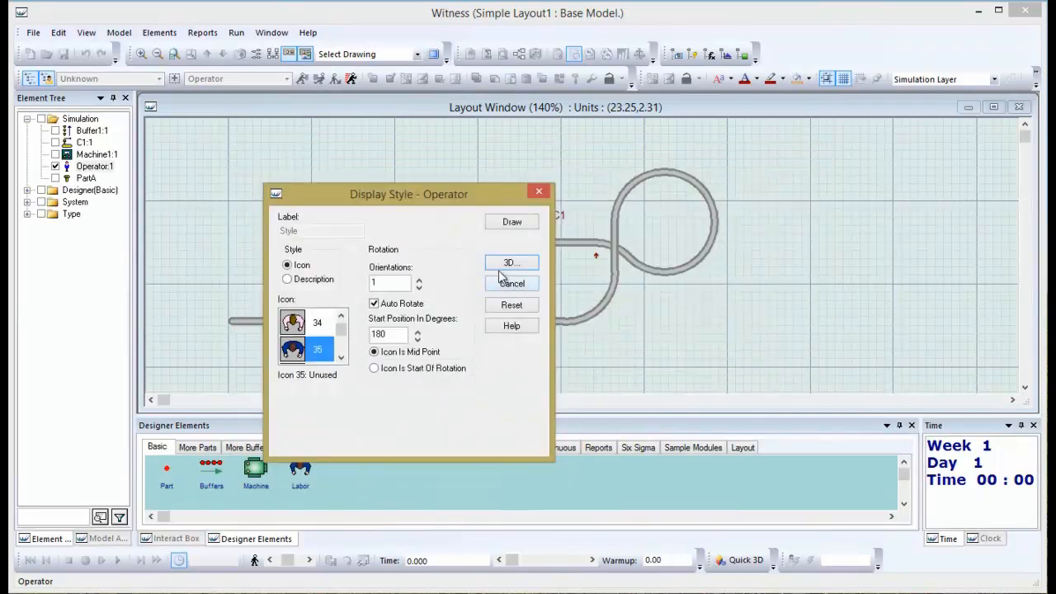
{"action": "left_click", "coordinate": [512, 223]}
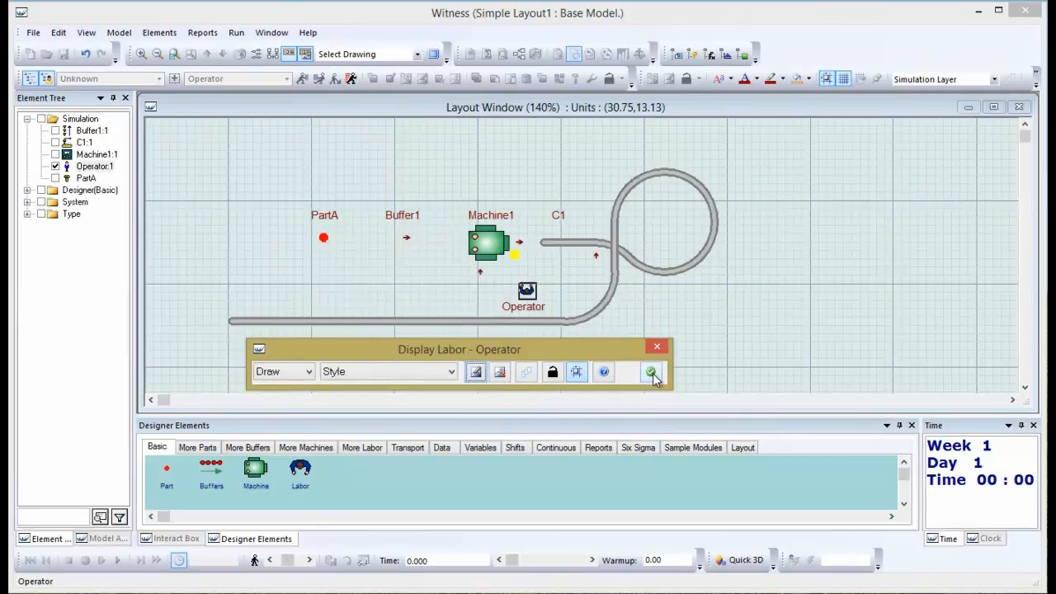
{"action": "left_click", "coordinate": [651, 374]}
{"action": "left_click", "coordinate": [634, 361]}
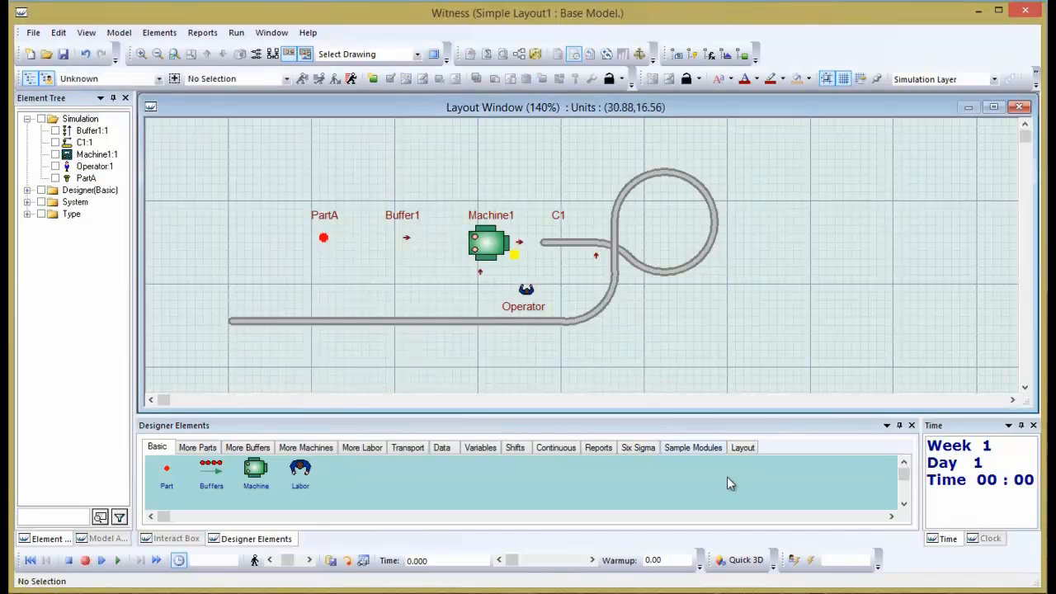
- Watch the Operator at work while running the model in a maximised, rotated Quick 3D view, stop the run and close the view
{"action": "left_click", "coordinate": [745, 561]}
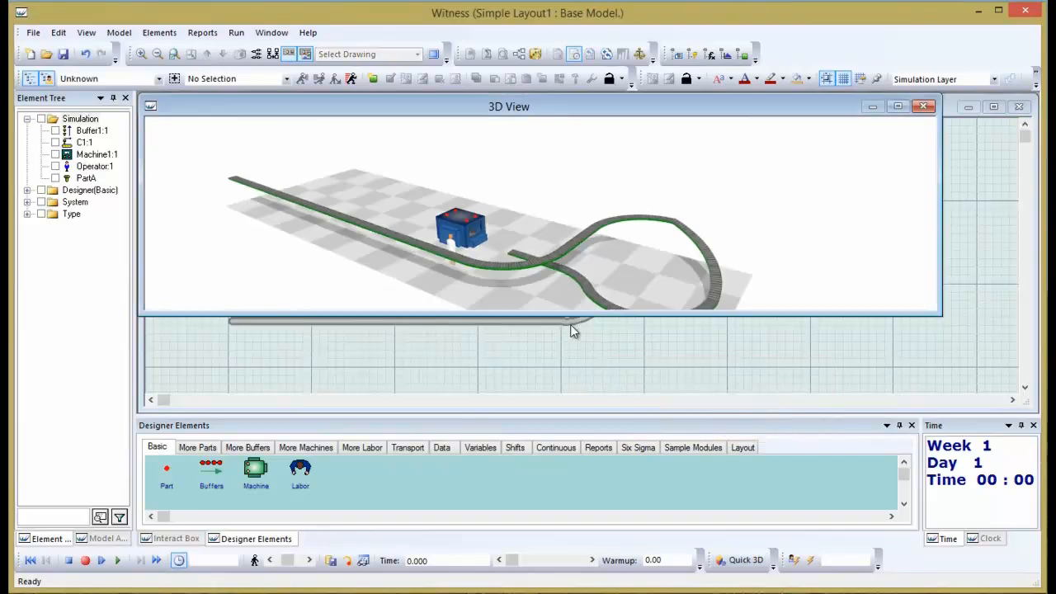
{"action": "left_click_drag", "start_coordinate": [474, 268], "coordinate": [925, 127]}
{"action": "left_click", "coordinate": [898, 106]}
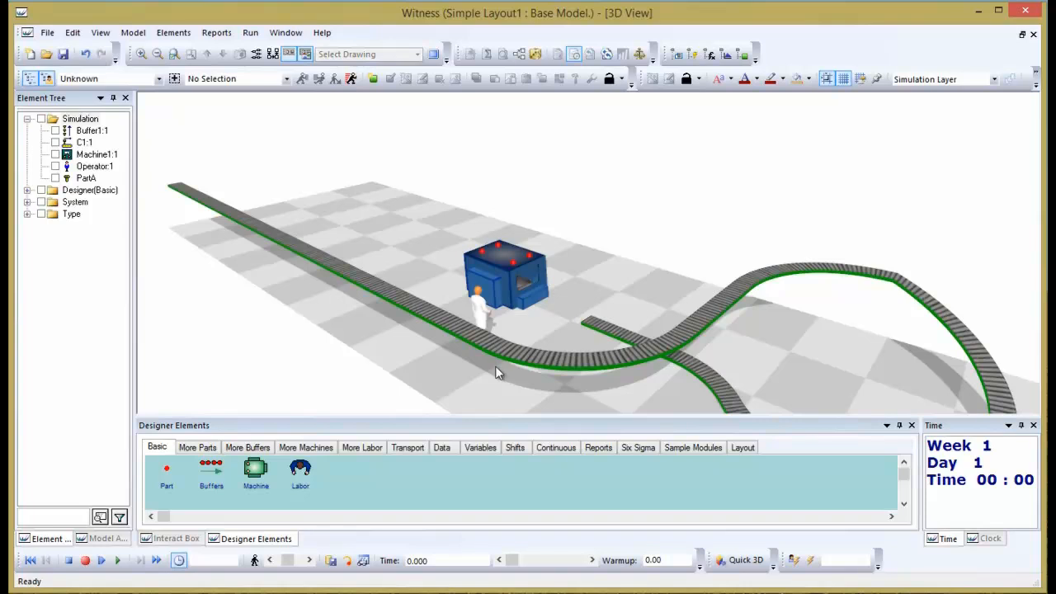
{"action": "left_click_drag", "start_coordinate": [599, 385], "coordinate": [315, 385]}
{"action": "left_click", "coordinate": [118, 560]}
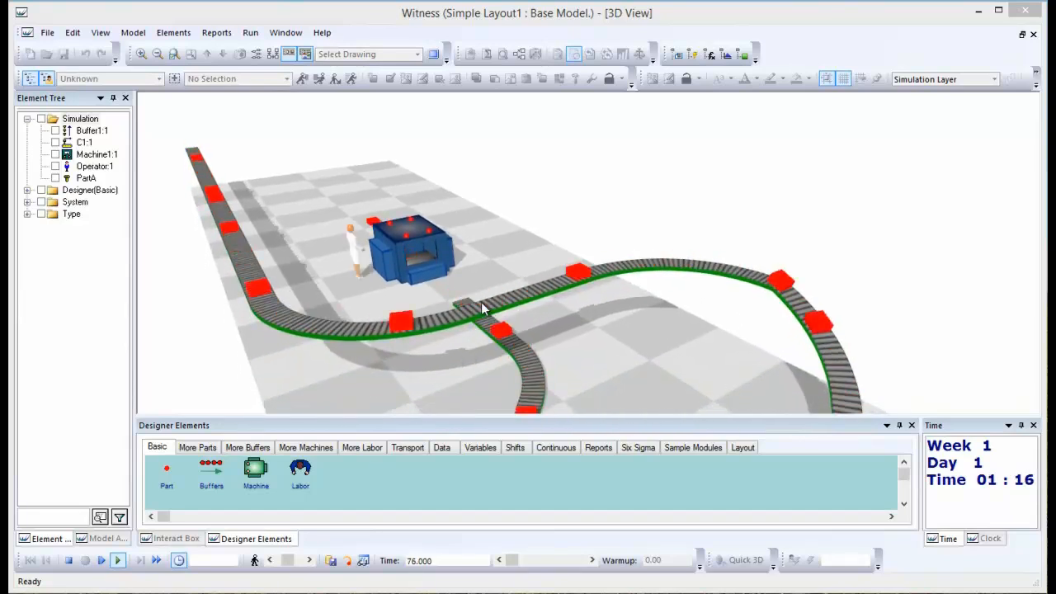
{"action": "left_click", "coordinate": [69, 560]}
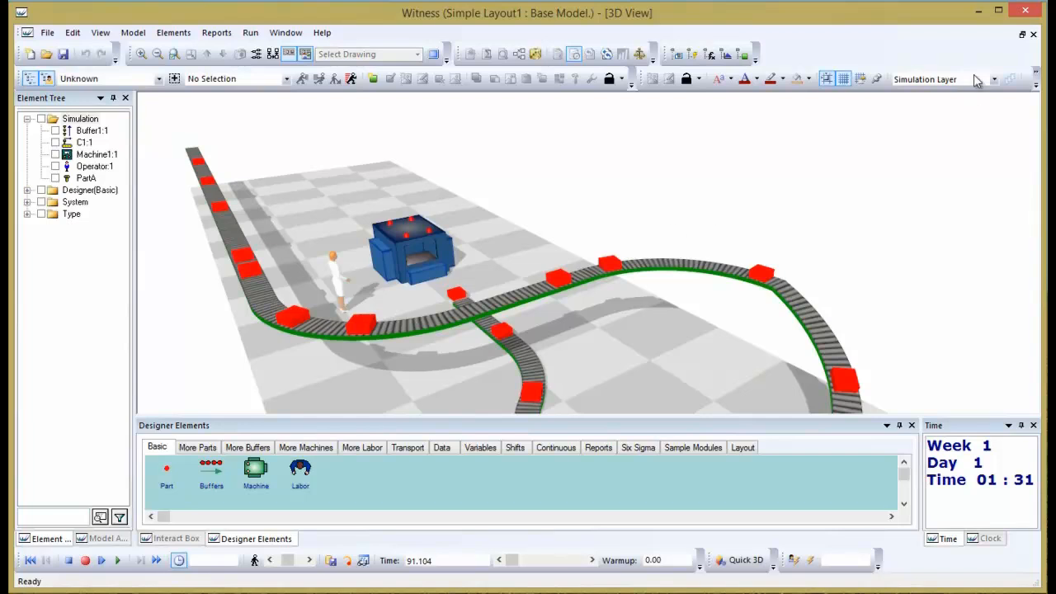
{"action": "left_click", "coordinate": [1022, 34]}
{"action": "left_click", "coordinate": [924, 107]}
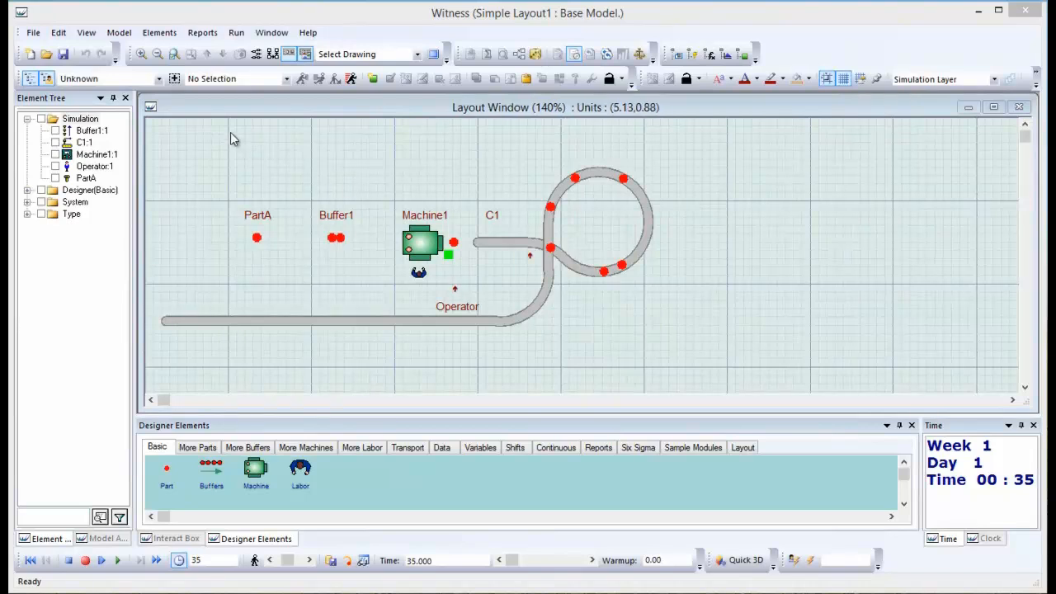
- Open the Picture Gallery, browse through its icons and return to the first ones
{"action": "left_click", "coordinate": [94, 36]}
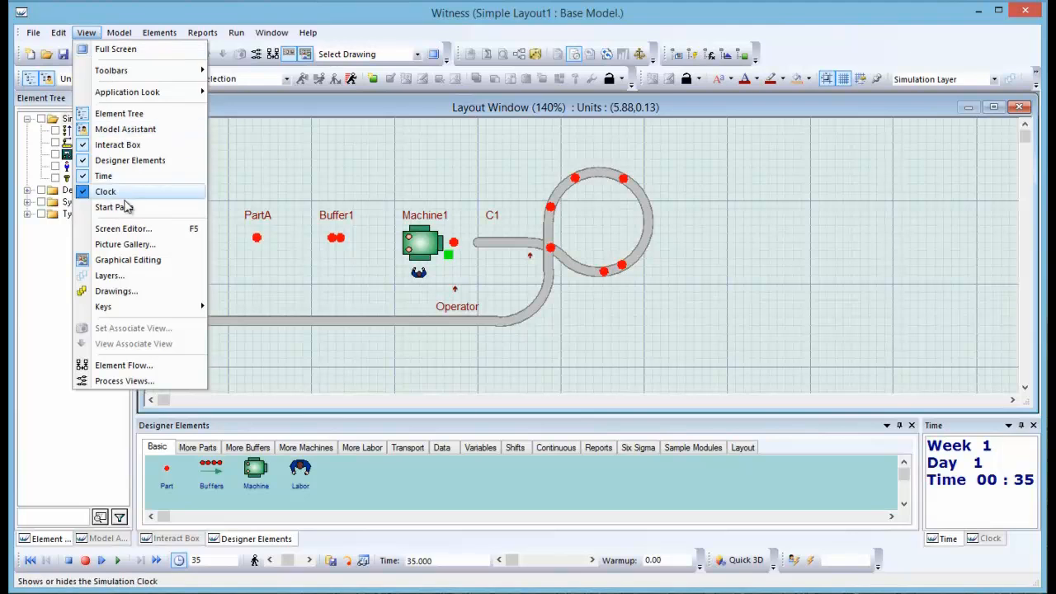
{"action": "left_click", "coordinate": [124, 245]}
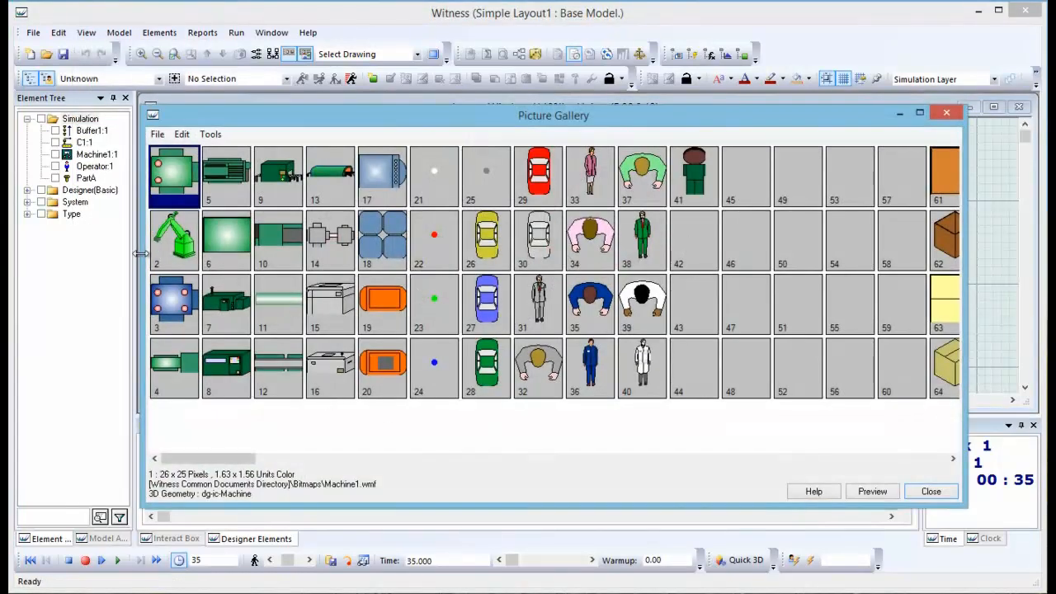
{"action": "left_click", "coordinate": [825, 462]}
{"action": "left_click", "coordinate": [823, 461]}
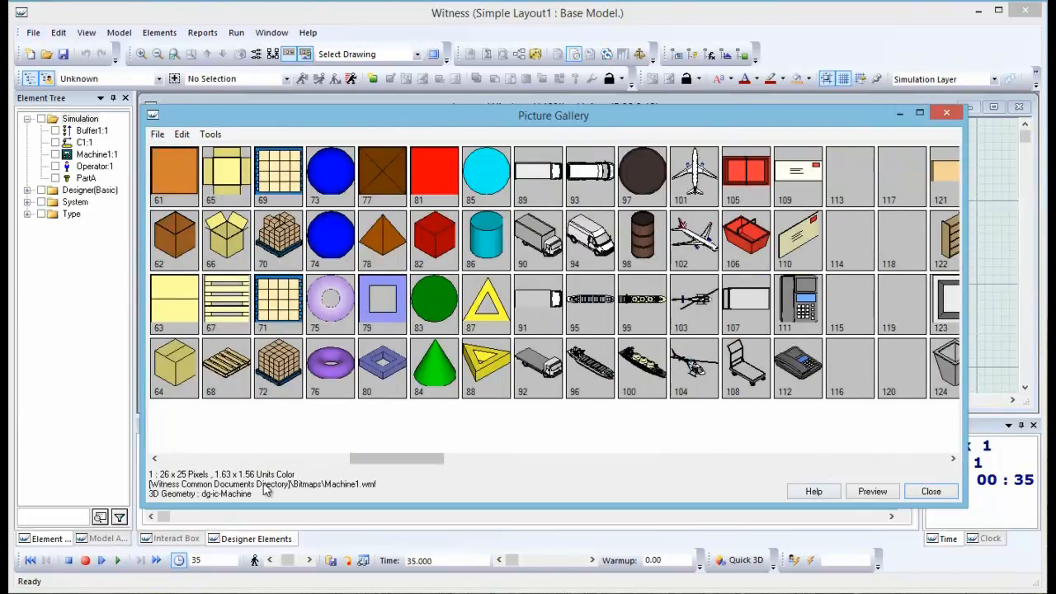
{"action": "left_click", "coordinate": [181, 457]}
{"action": "left_click", "coordinate": [180, 457]}
{"action": "left_click", "coordinate": [178, 457]}
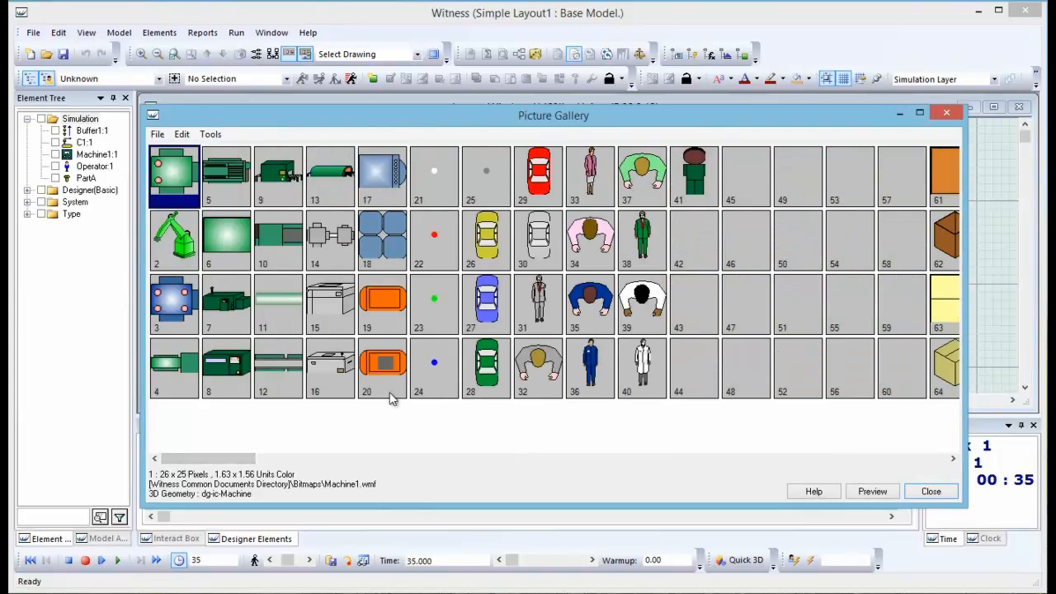
- Open the 3D properties of gallery icon 1 and place the object preview beside the mapping dialog
{"action": "right_click", "coordinate": [178, 182]}
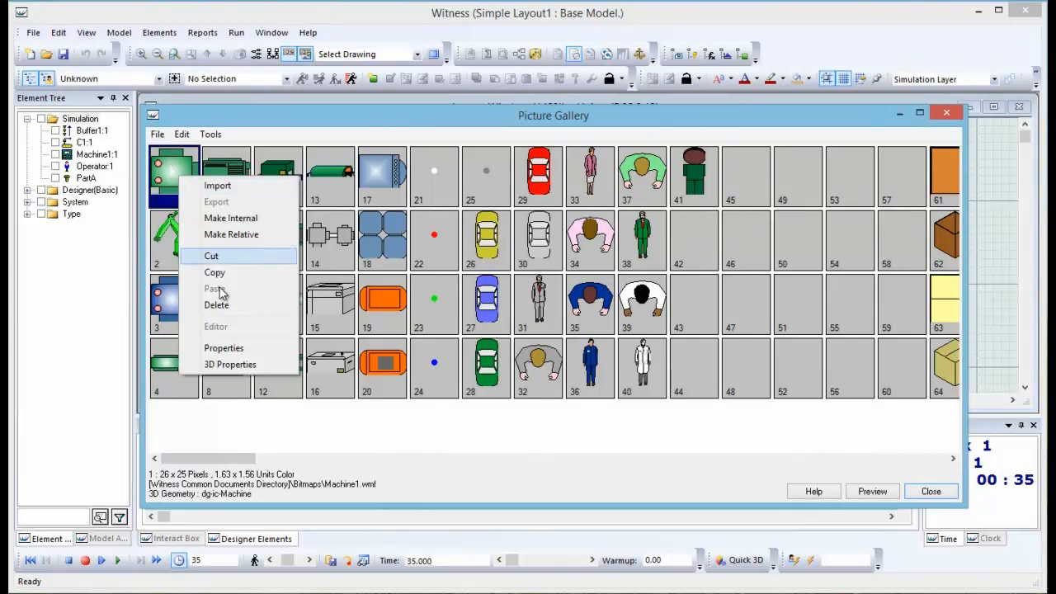
{"action": "left_click", "coordinate": [259, 366]}
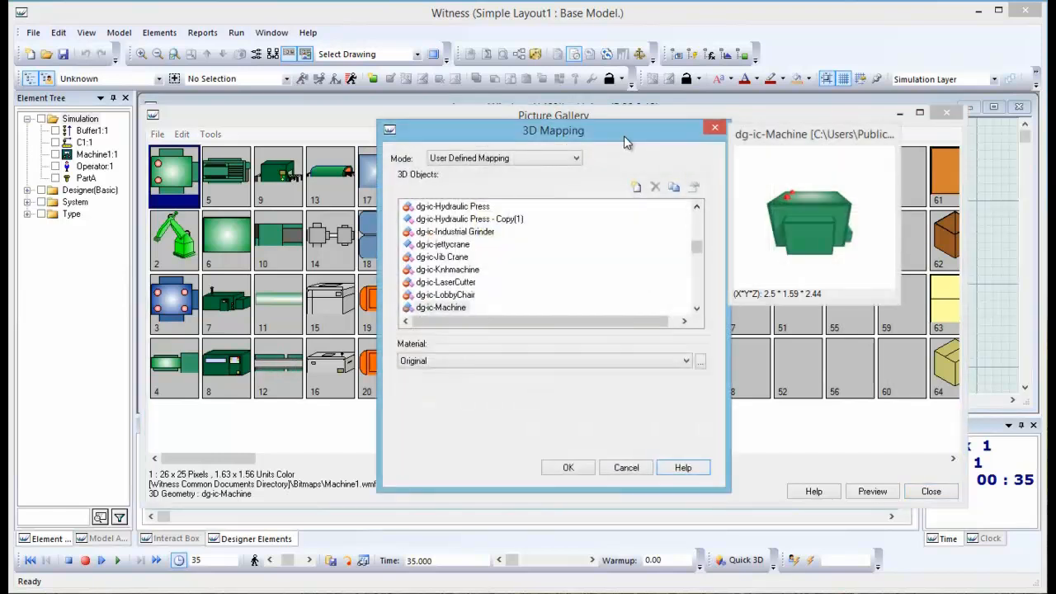
{"action": "left_click_drag", "start_coordinate": [624, 136], "coordinate": [563, 132]}
{"action": "left_click", "coordinate": [743, 139]}
{"action": "left_click_drag", "start_coordinate": [740, 138], "coordinate": [689, 132]}
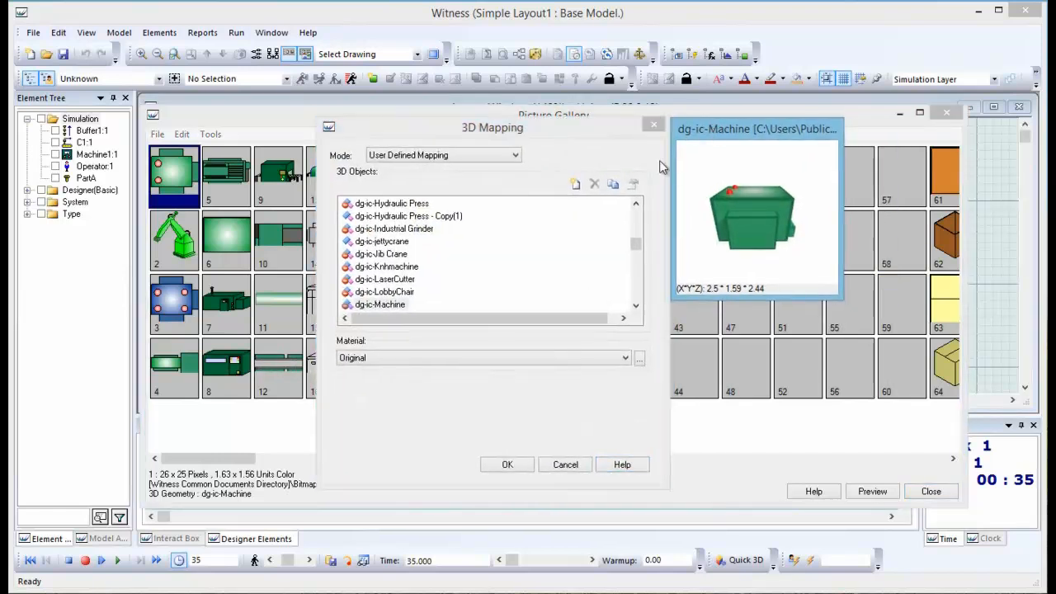
- Map gallery icon 1 to the dg-ic-LobbyChair 3D object with User Defined Mapping and close the Picture Gallery
{"action": "left_click", "coordinate": [516, 155]}
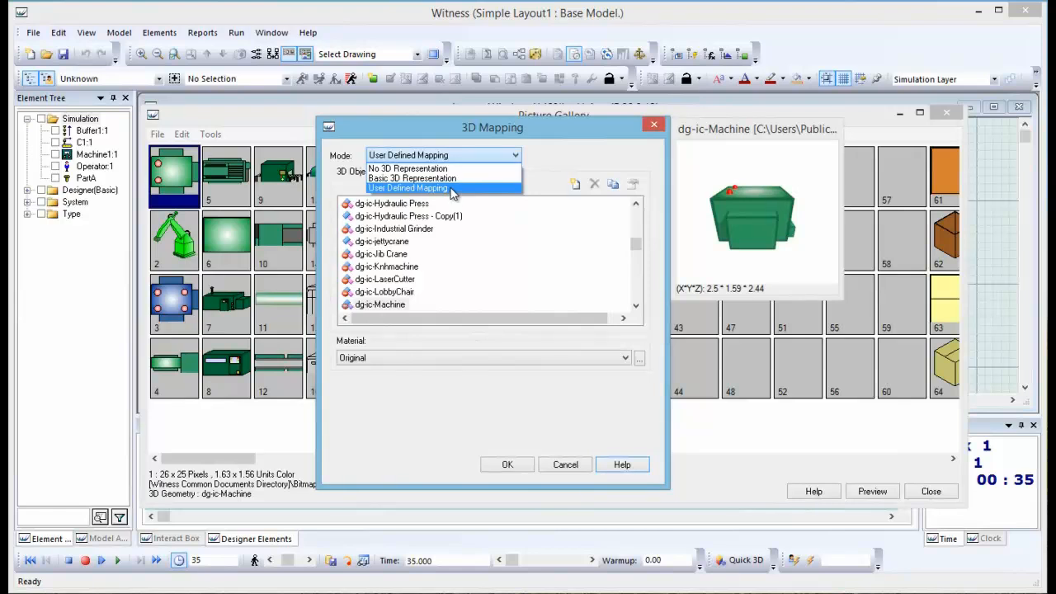
{"action": "left_click", "coordinate": [453, 188]}
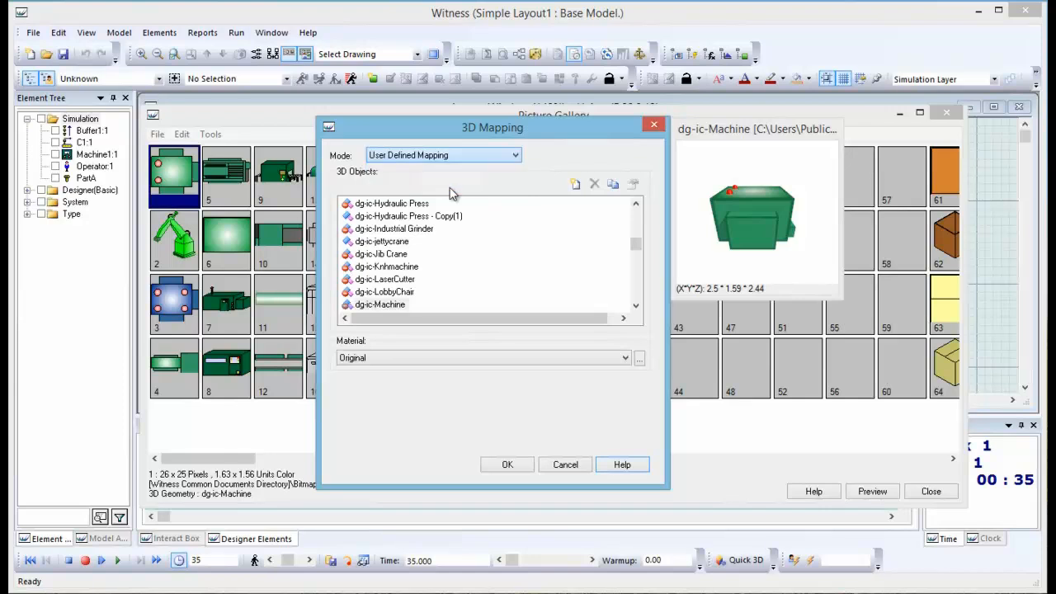
{"action": "left_click", "coordinate": [387, 305]}
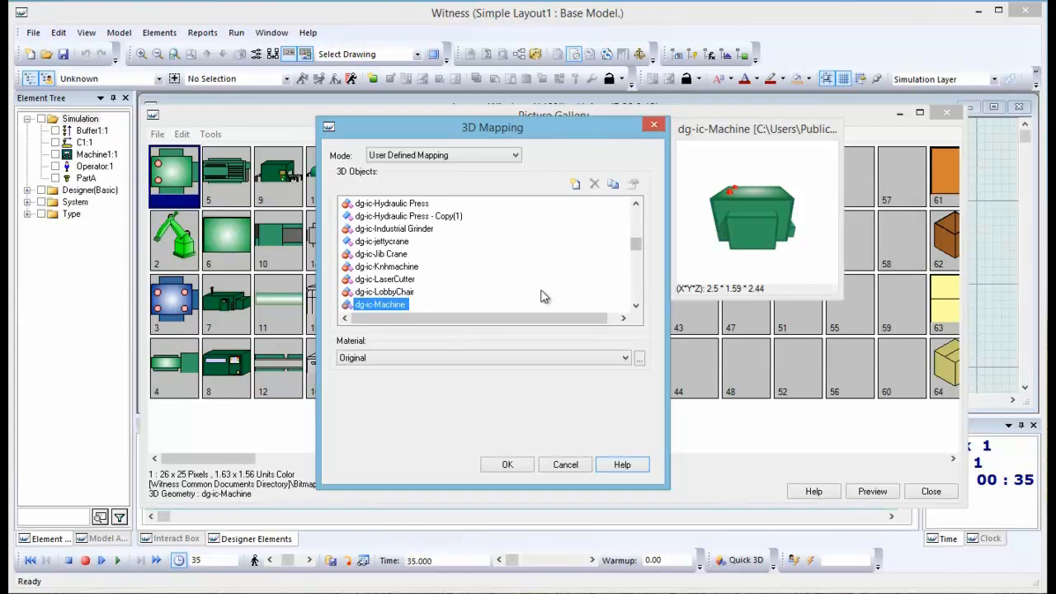
{"action": "left_click", "coordinate": [402, 292]}
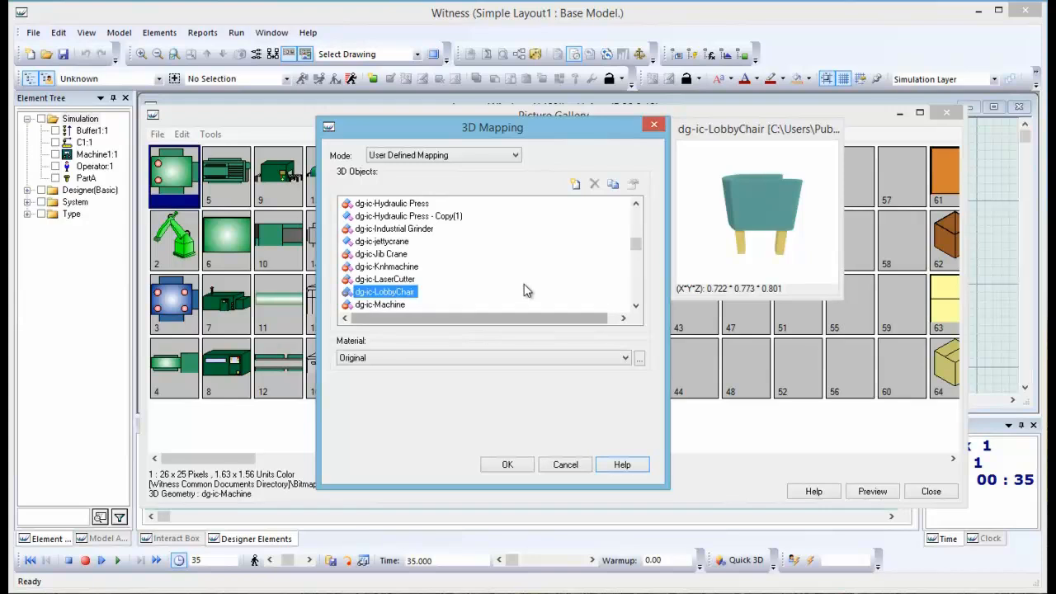
{"action": "left_click", "coordinate": [507, 465]}
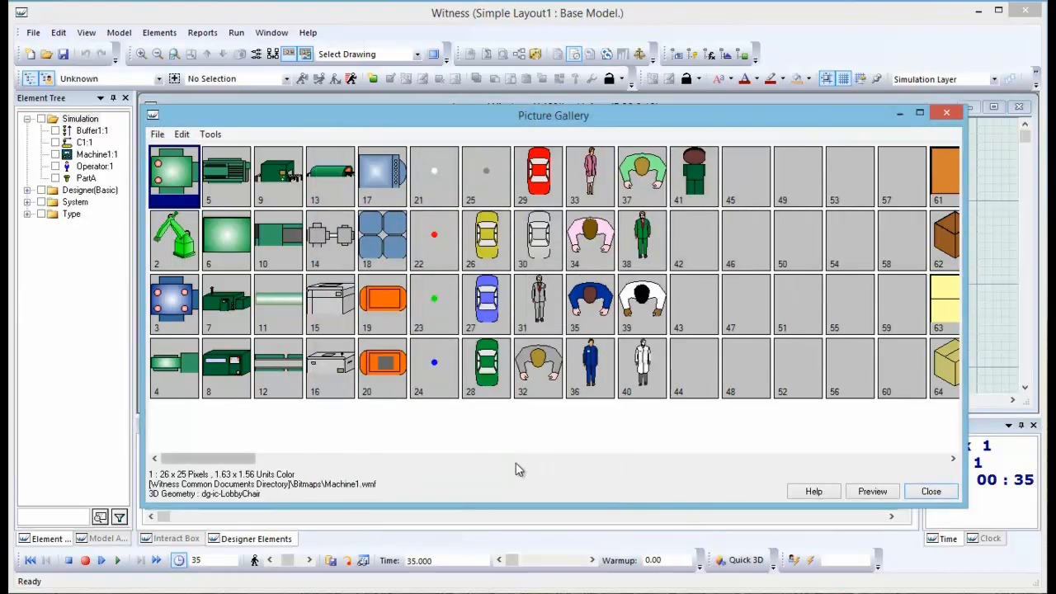
{"action": "left_click", "coordinate": [948, 492]}
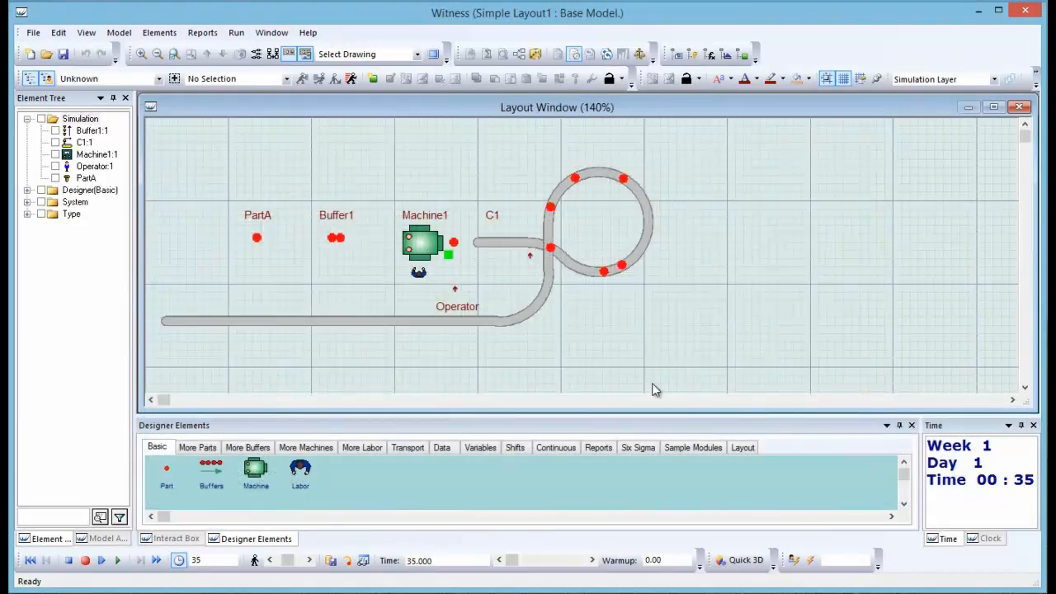
- Review the 3D mapping of Machine1's icon, keep Use Mapping from Picture Gallery, and update the icon graphic
{"action": "left_click", "coordinate": [423, 238]}
{"action": "right_click", "coordinate": [423, 239]}
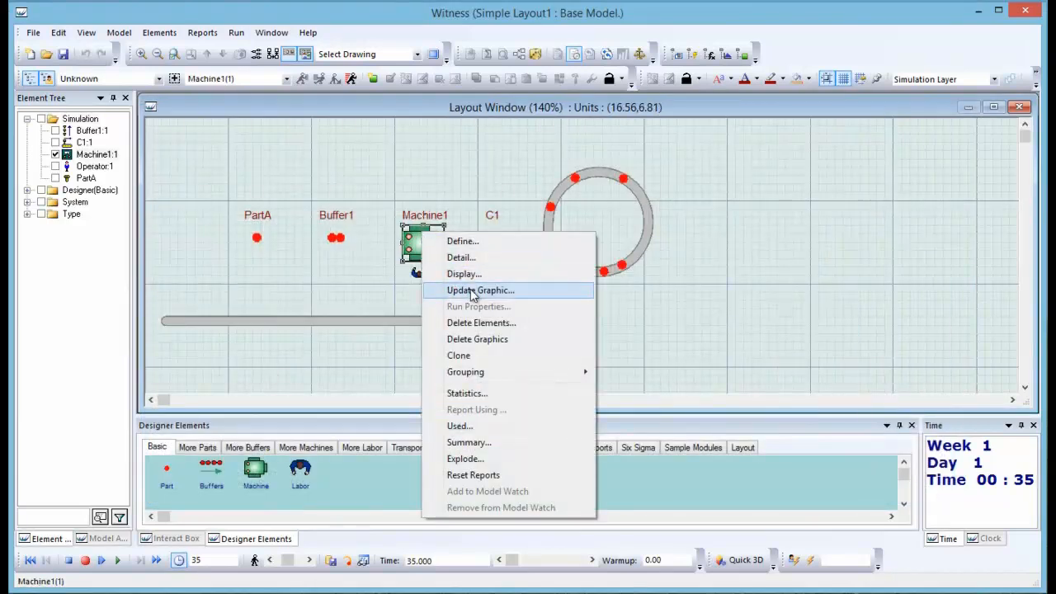
{"action": "left_click", "coordinate": [470, 288]}
{"action": "left_click", "coordinate": [597, 217]}
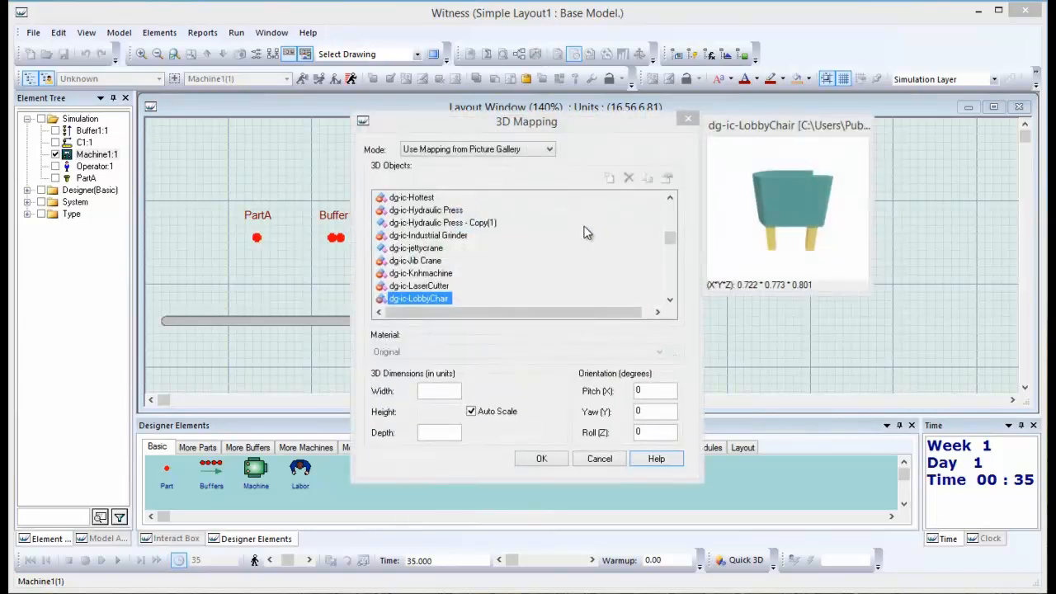
{"action": "left_click", "coordinate": [484, 152]}
{"action": "left_click", "coordinate": [483, 153]}
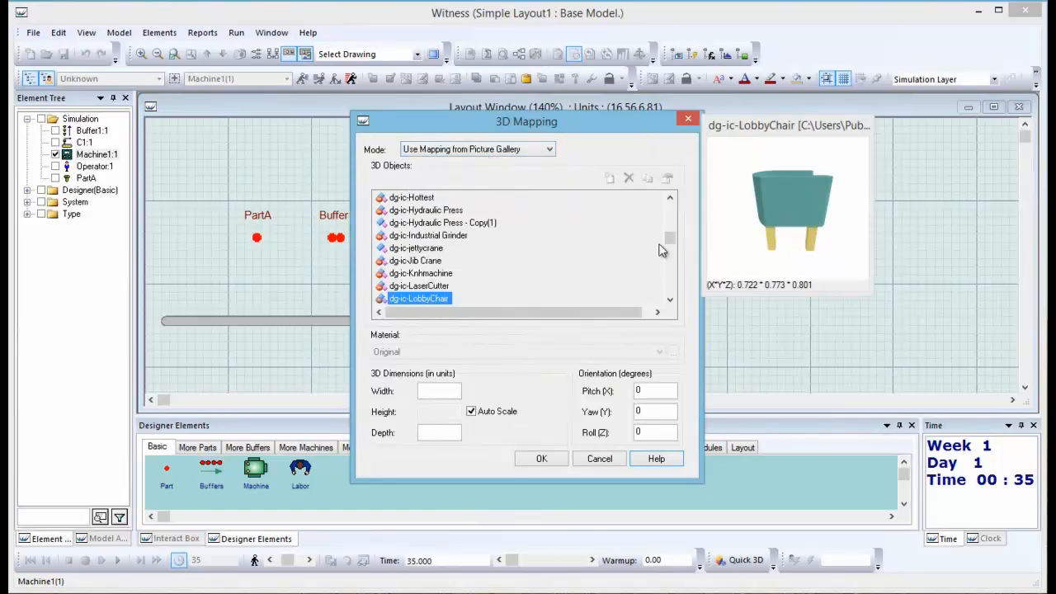
{"action": "left_click", "coordinate": [542, 458]}
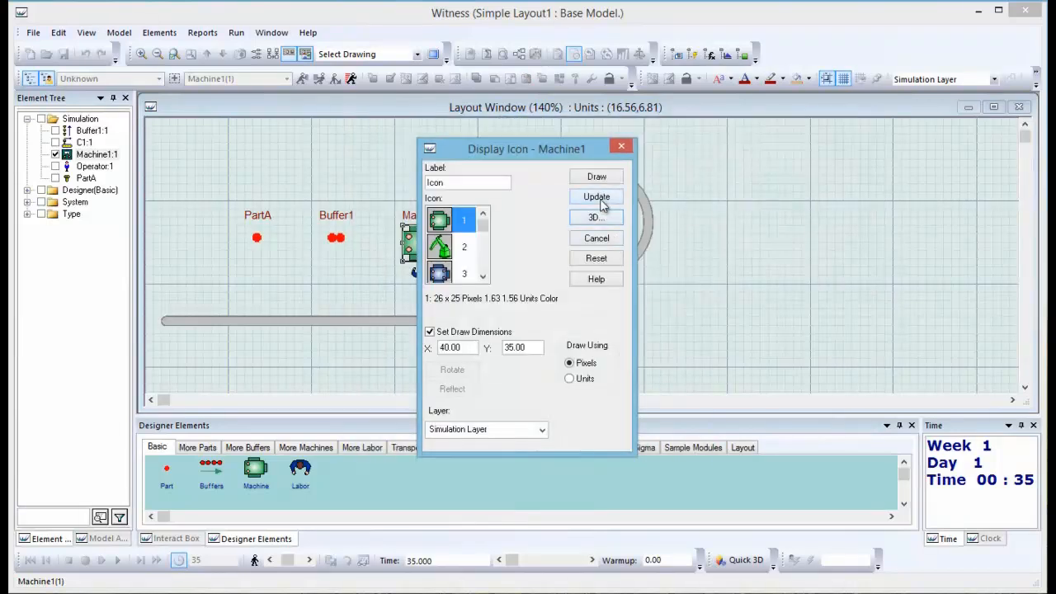
{"action": "left_click", "coordinate": [601, 201]}
{"action": "left_click", "coordinate": [408, 191]}
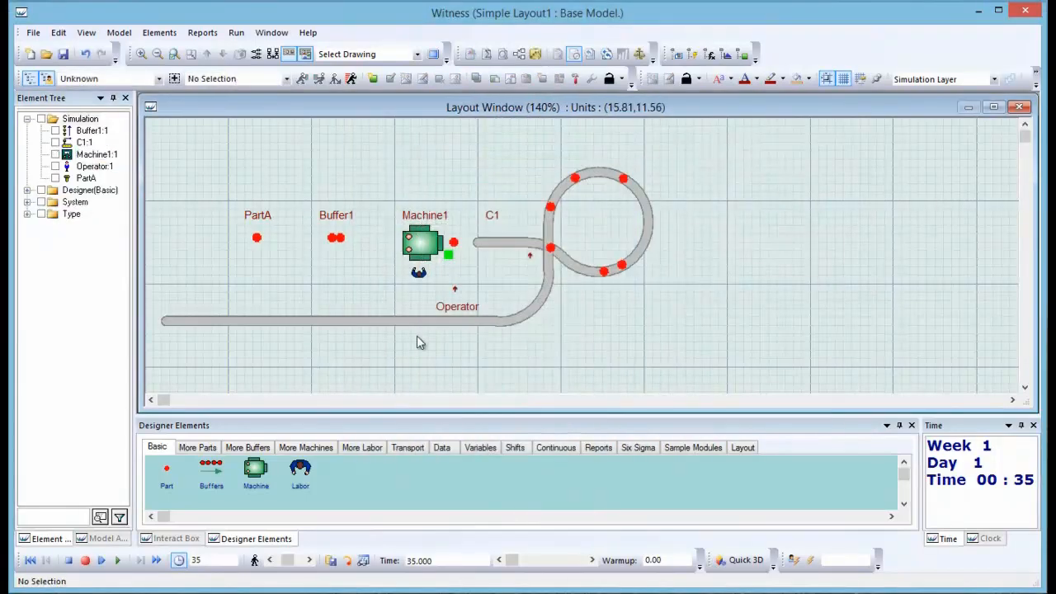
- Build the Quick 3D view of the layout, maximise it and rotate it to inspect Machine1
{"action": "left_click", "coordinate": [743, 560]}
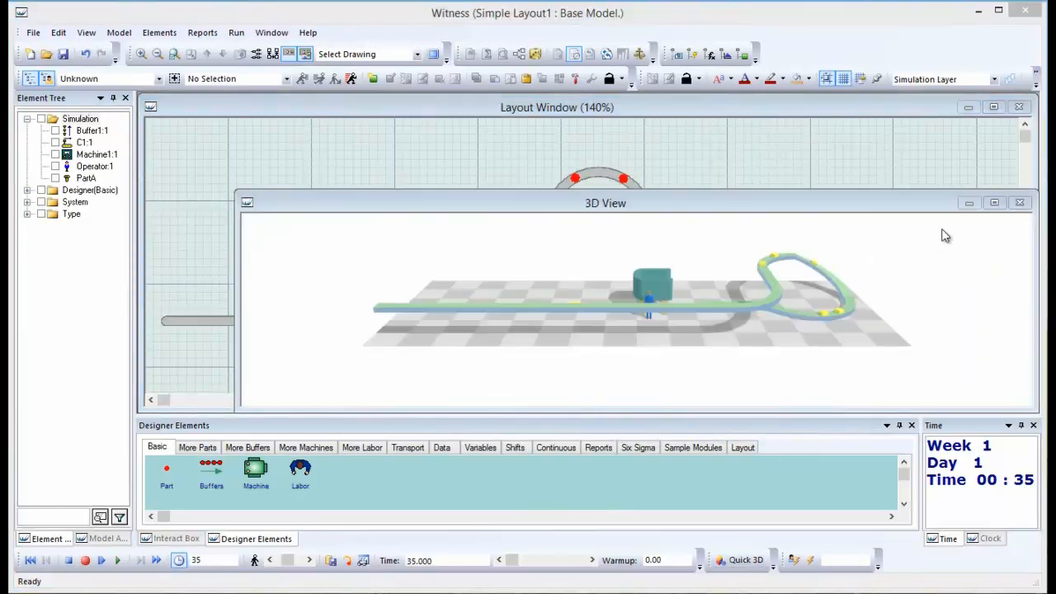
{"action": "left_click", "coordinate": [994, 202]}
{"action": "left_click_drag", "start_coordinate": [614, 309], "coordinate": [922, 275]}
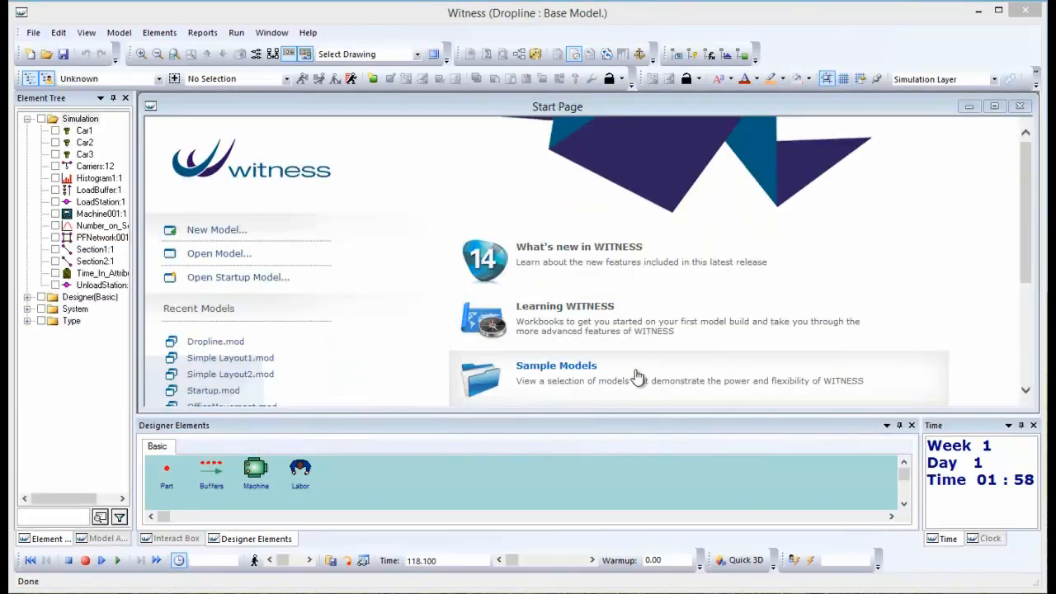
- Open the sample model Dropline.mod without saving changes to the current model
{"action": "left_click", "coordinate": [576, 376]}
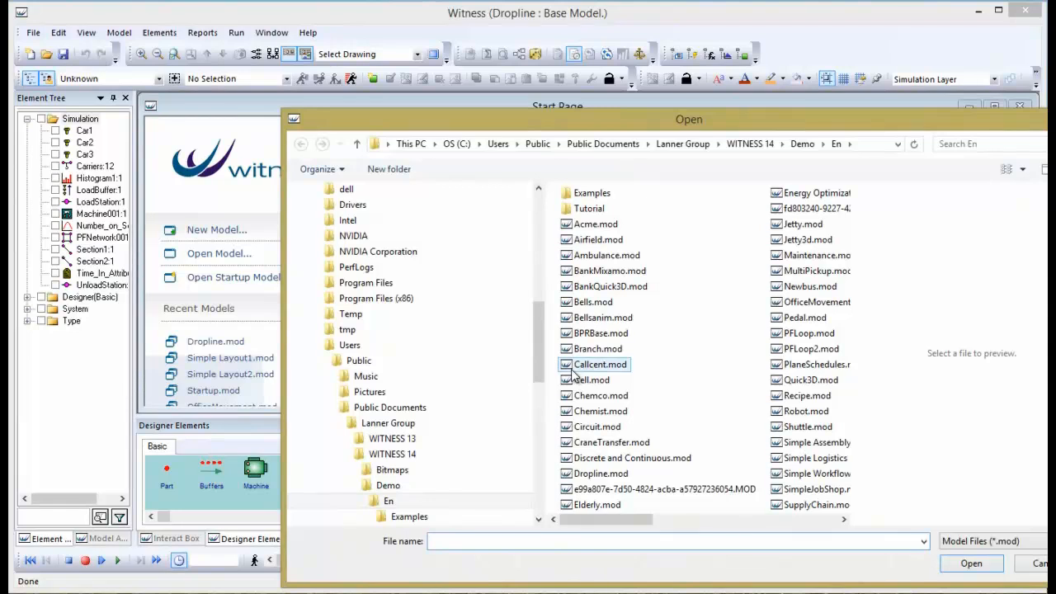
{"action": "double_click", "coordinate": [611, 472]}
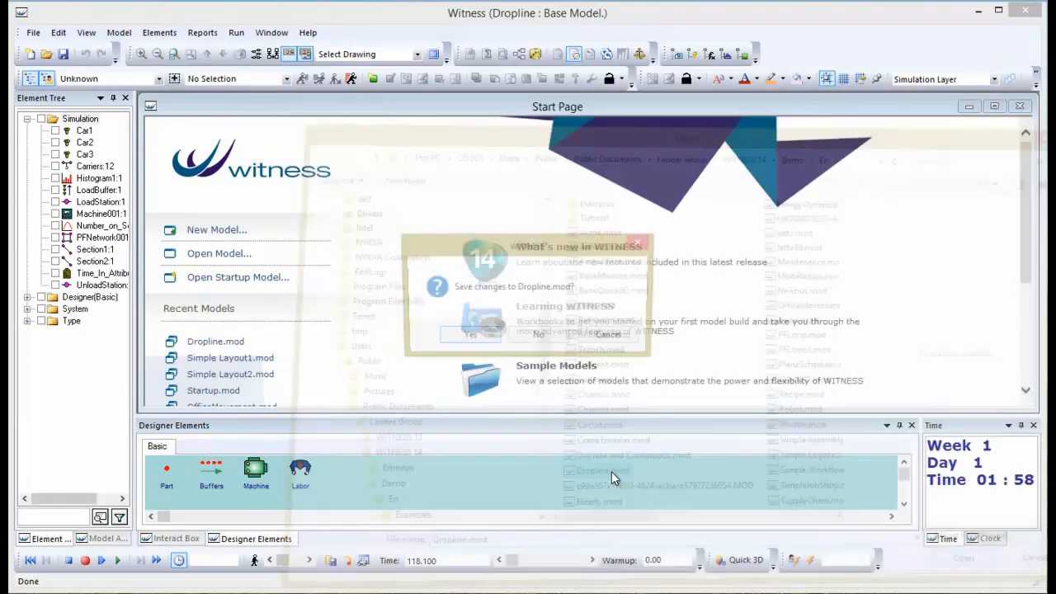
{"action": "left_click", "coordinate": [539, 339]}
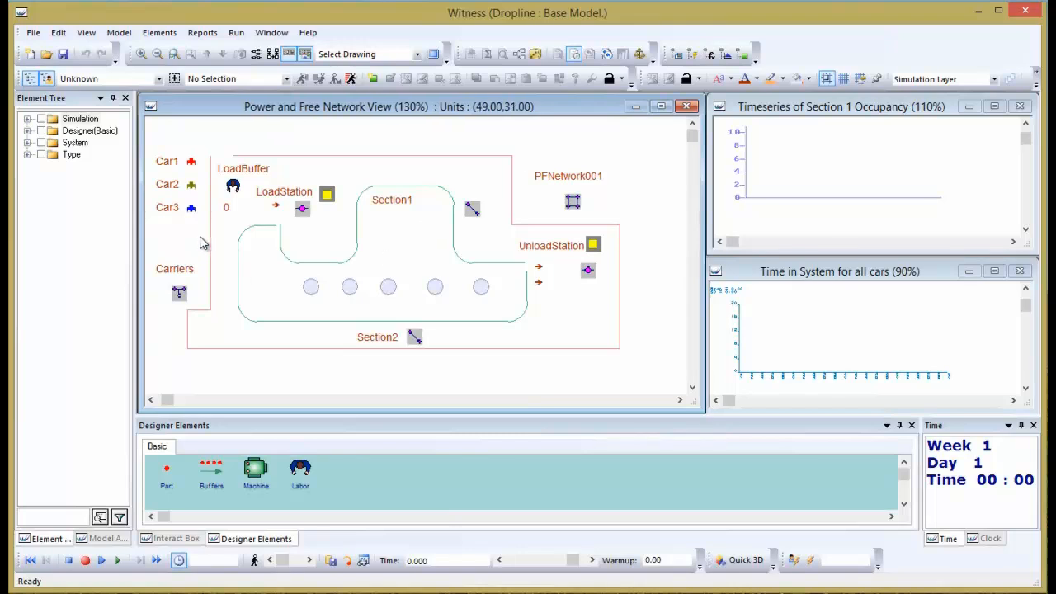
- Open the graphic display settings of Carriers and start drawing a Style item
{"action": "right_click", "coordinate": [181, 295]}
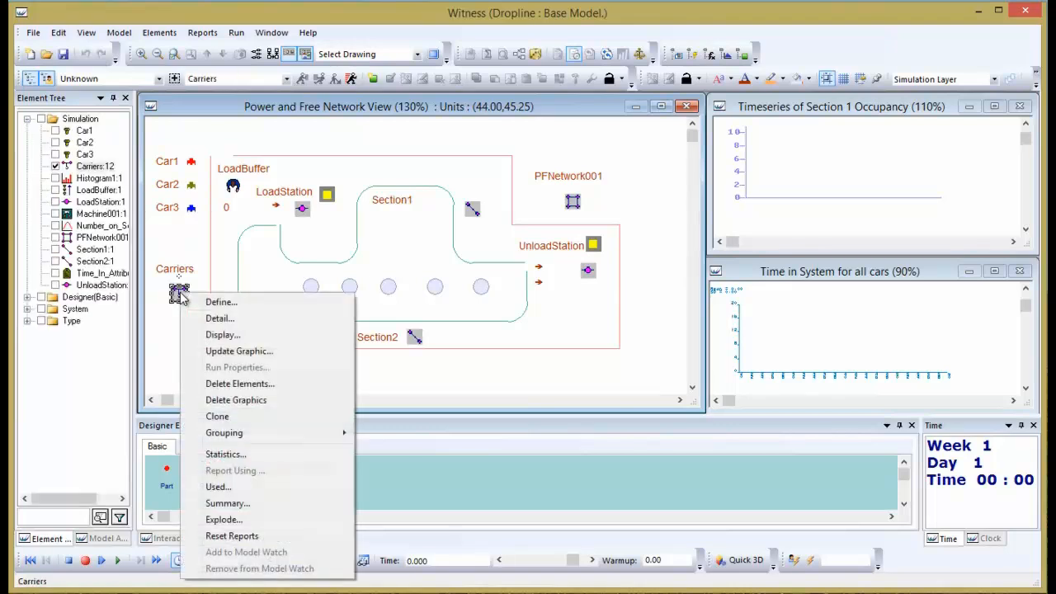
{"action": "left_click", "coordinate": [232, 353]}
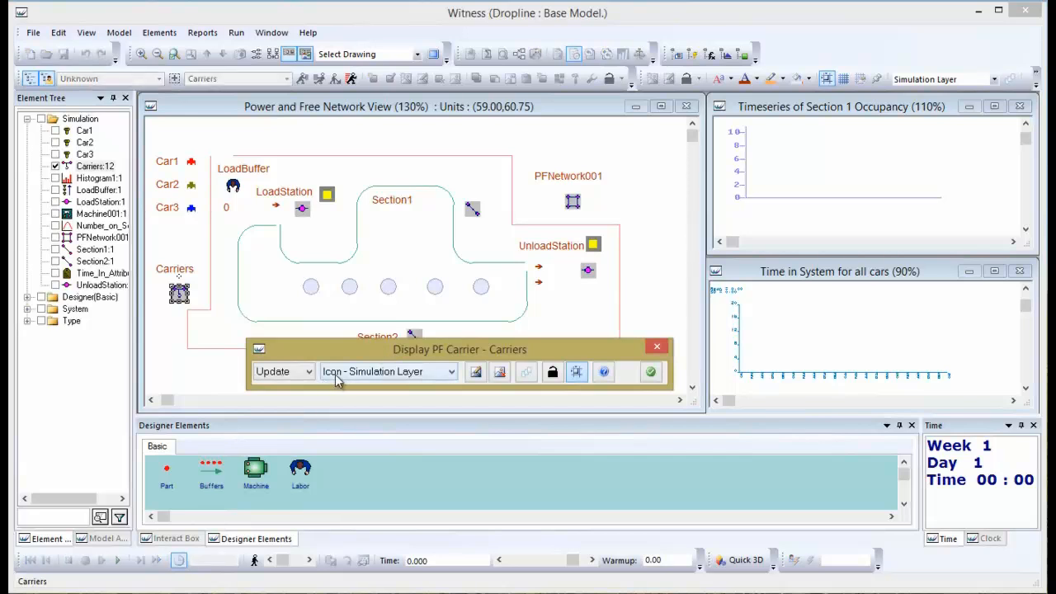
{"action": "left_click", "coordinate": [307, 372]}
{"action": "left_click", "coordinate": [281, 395]}
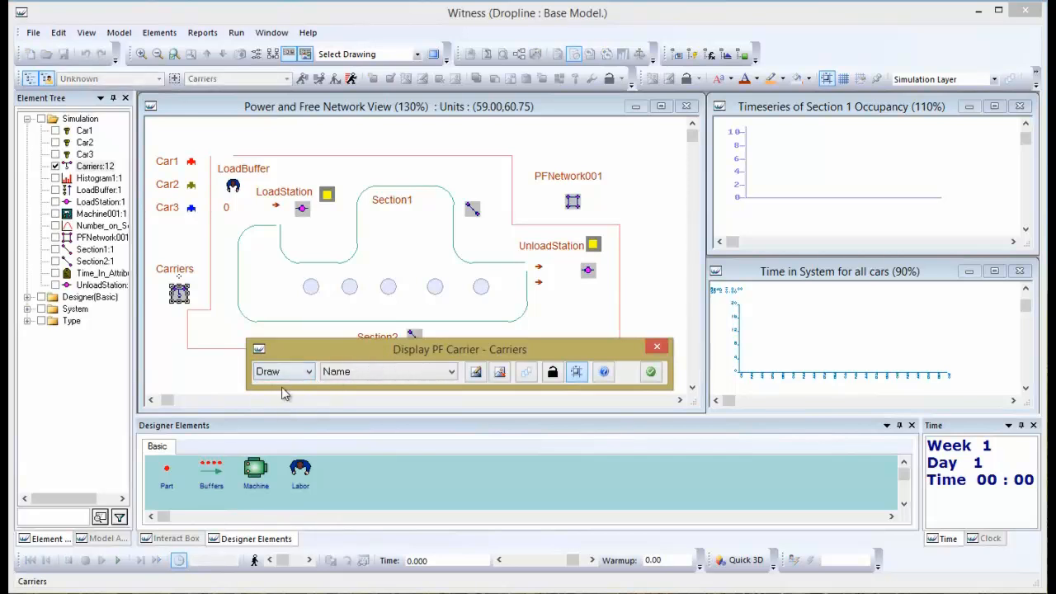
{"action": "left_click", "coordinate": [359, 373]}
{"action": "left_click", "coordinate": [350, 398]}
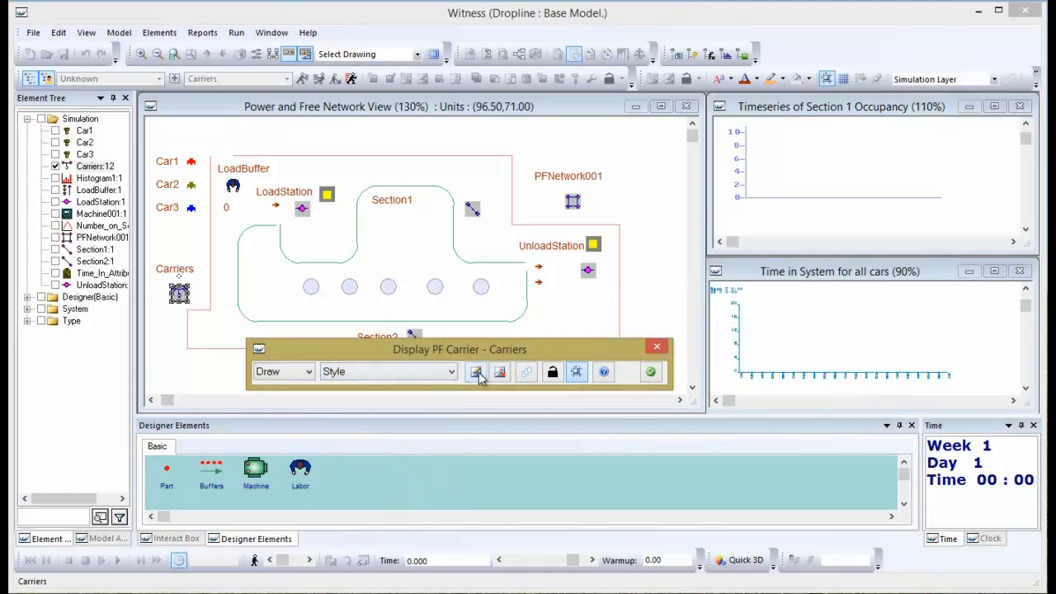
{"action": "left_click", "coordinate": [476, 373]}
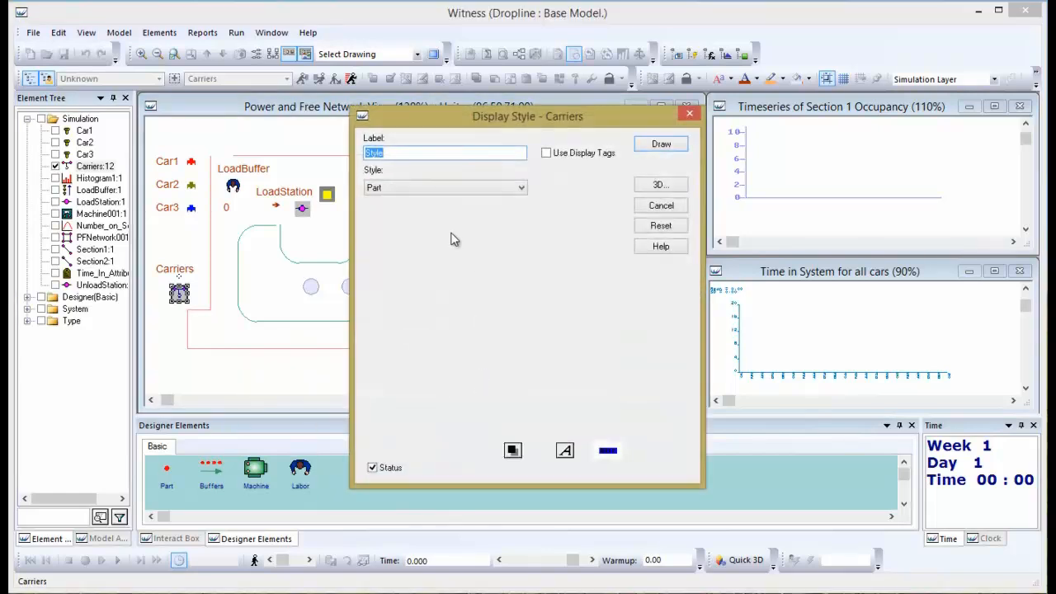
- Use the dg-ca-PF Carrier3 3D object with User Defined Mapping for Carriers, draw the style and close the display settings
{"action": "left_click", "coordinate": [674, 187]}
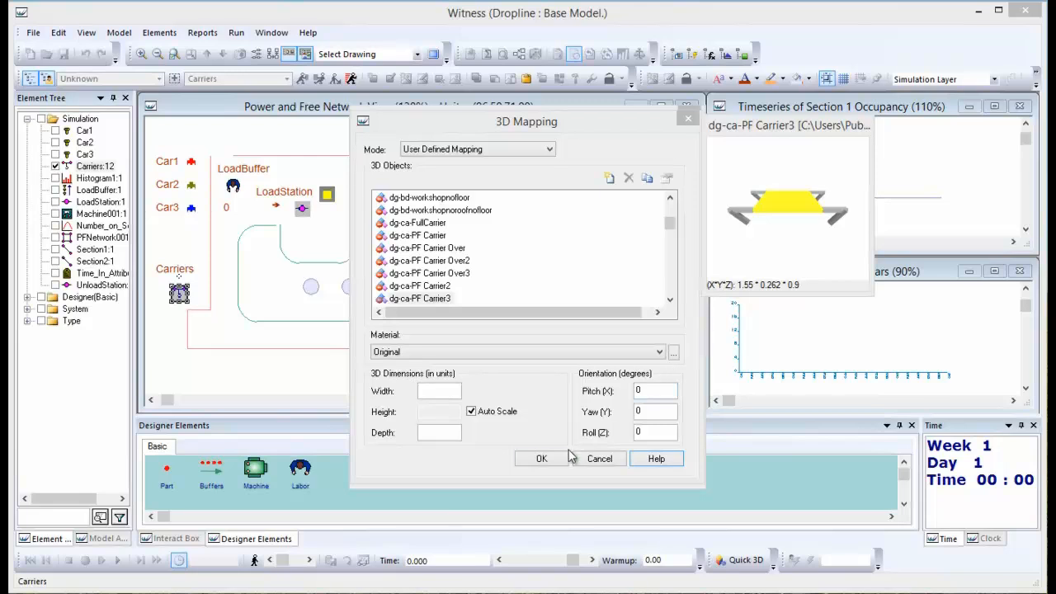
{"action": "left_click", "coordinate": [544, 458]}
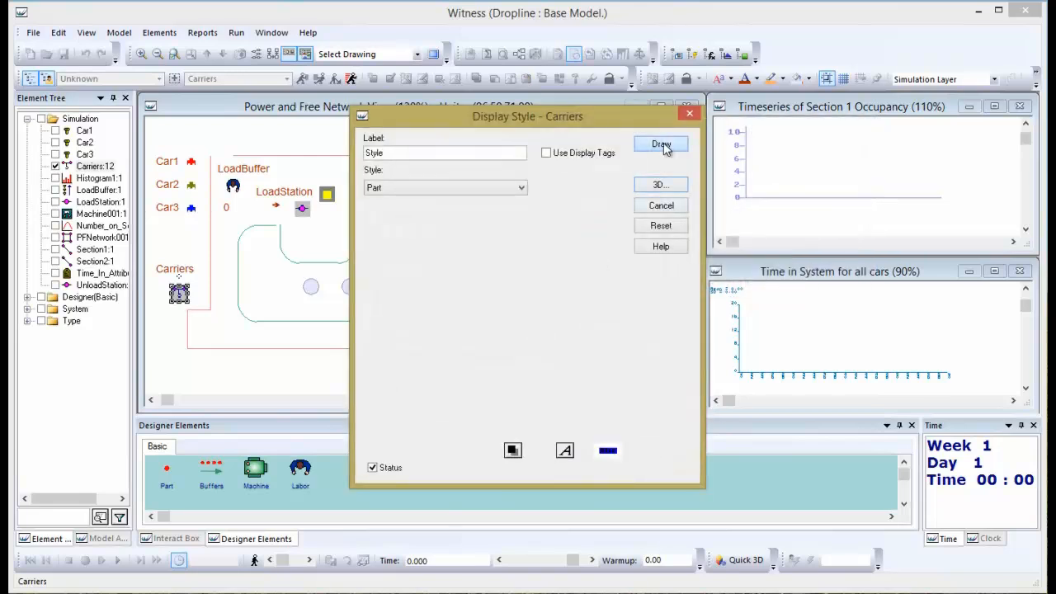
{"action": "left_click", "coordinate": [662, 144]}
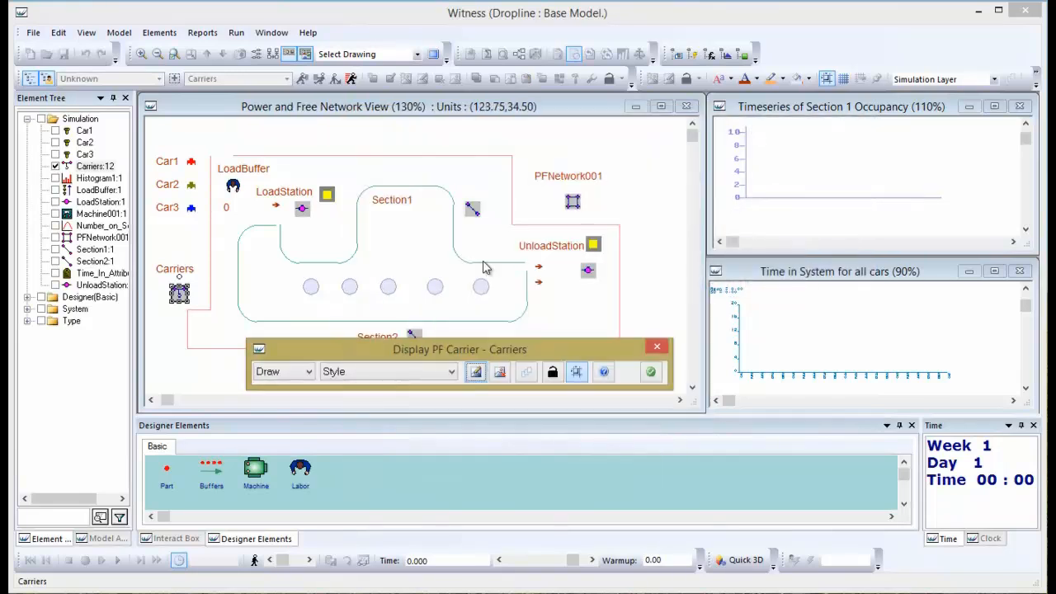
{"action": "left_click", "coordinate": [651, 373]}
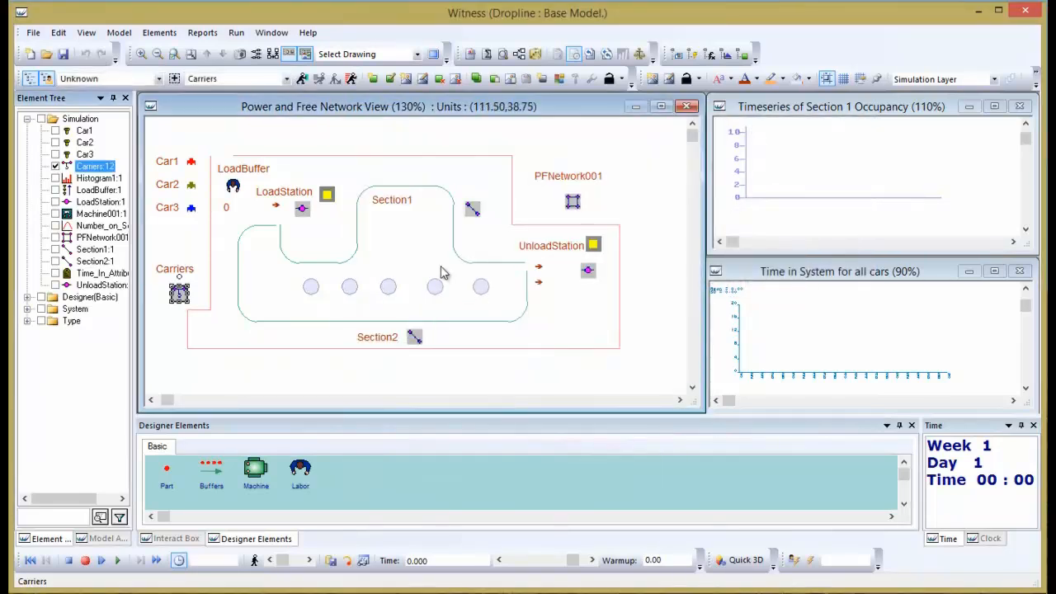
- Inspect Section1's dgu-cp-PF Section 3D object, try User Defined Mapping for its path, and cancel the path display settings
{"action": "right_click", "coordinate": [359, 243]}
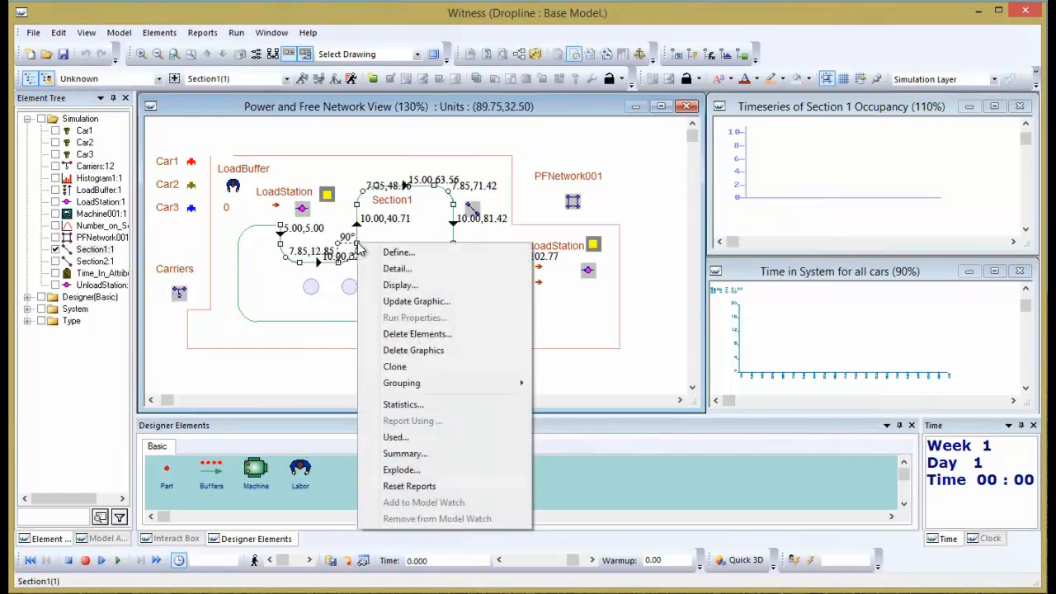
{"action": "left_click", "coordinate": [412, 301]}
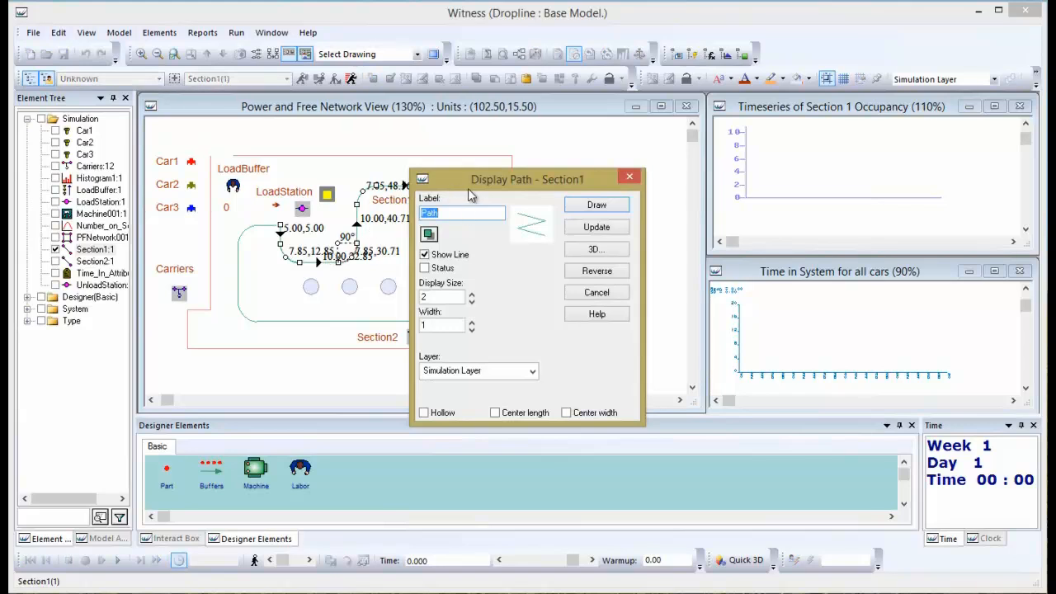
{"action": "left_click", "coordinate": [598, 251]}
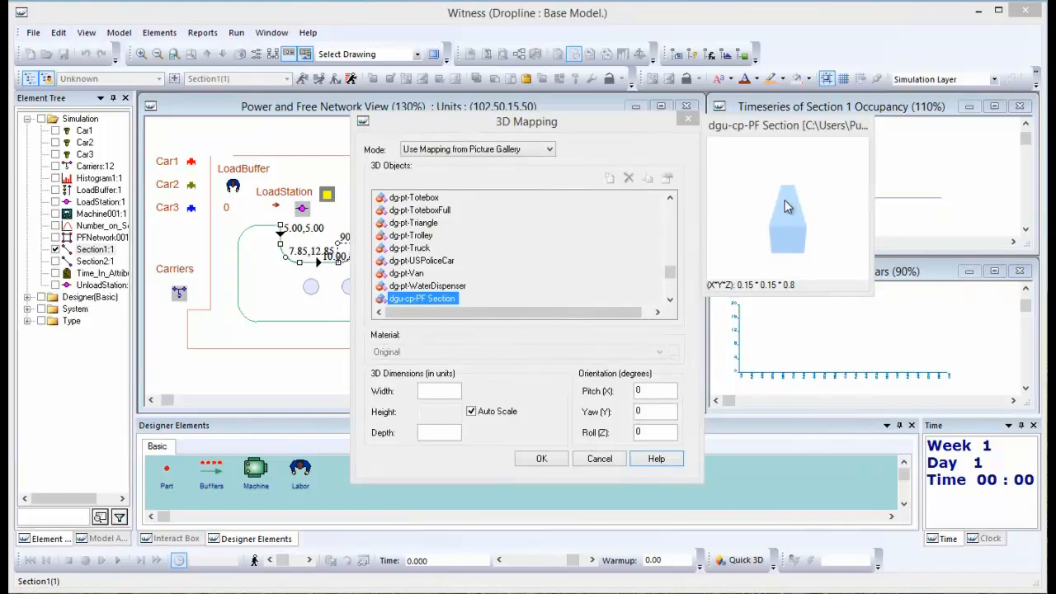
{"action": "left_click", "coordinate": [475, 152]}
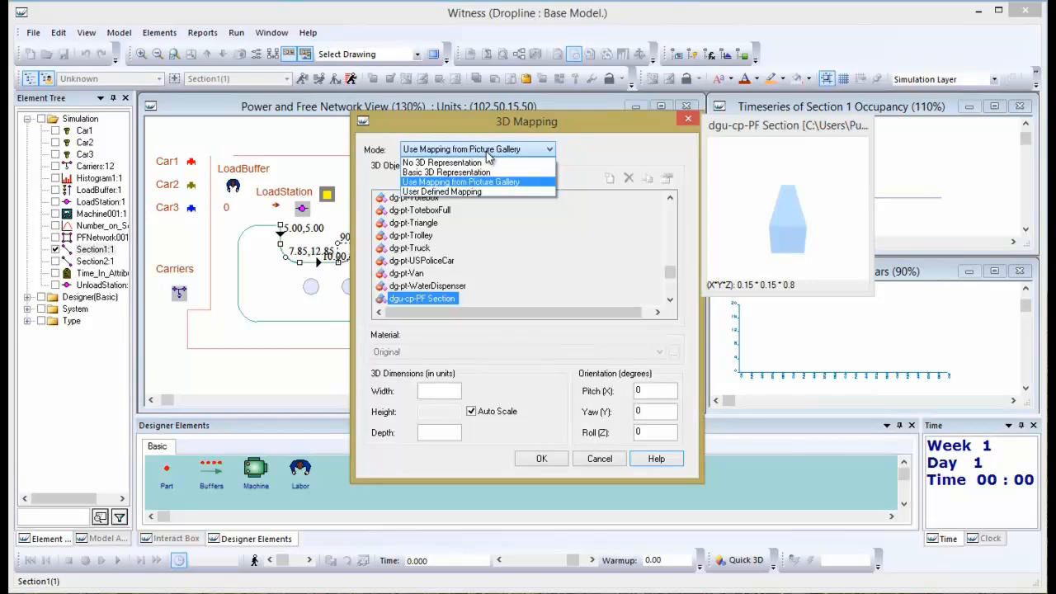
{"action": "left_click", "coordinate": [487, 191]}
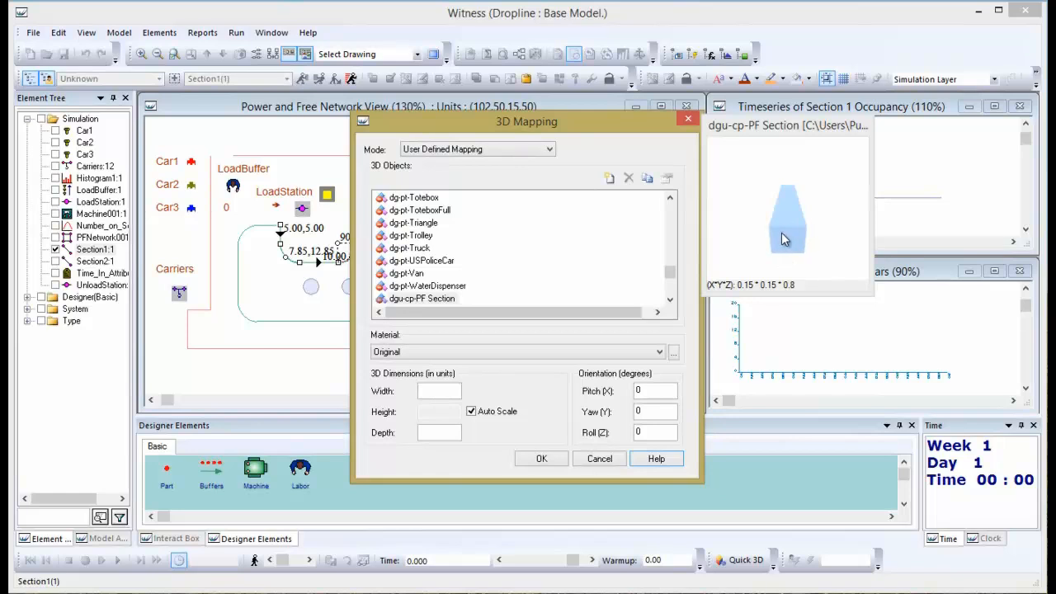
{"action": "left_click_drag", "start_coordinate": [783, 223], "coordinate": [789, 252]}
{"action": "left_click", "coordinate": [545, 460]}
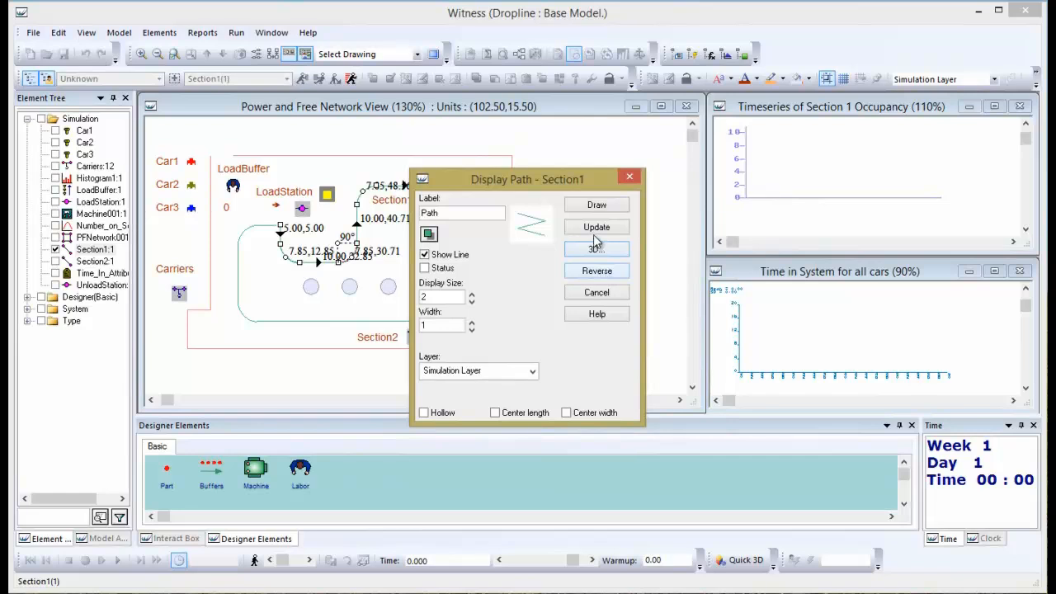
{"action": "left_click", "coordinate": [596, 293]}
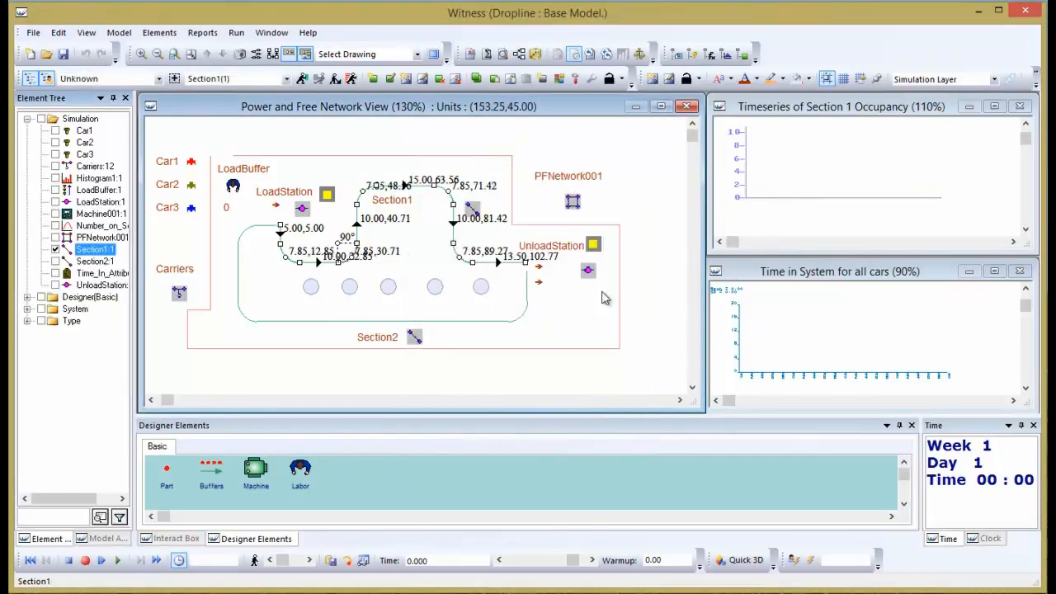
- Clear the selection, build the Quick 3D view of the Dropline model and maximise it
{"action": "left_click", "coordinate": [425, 269]}
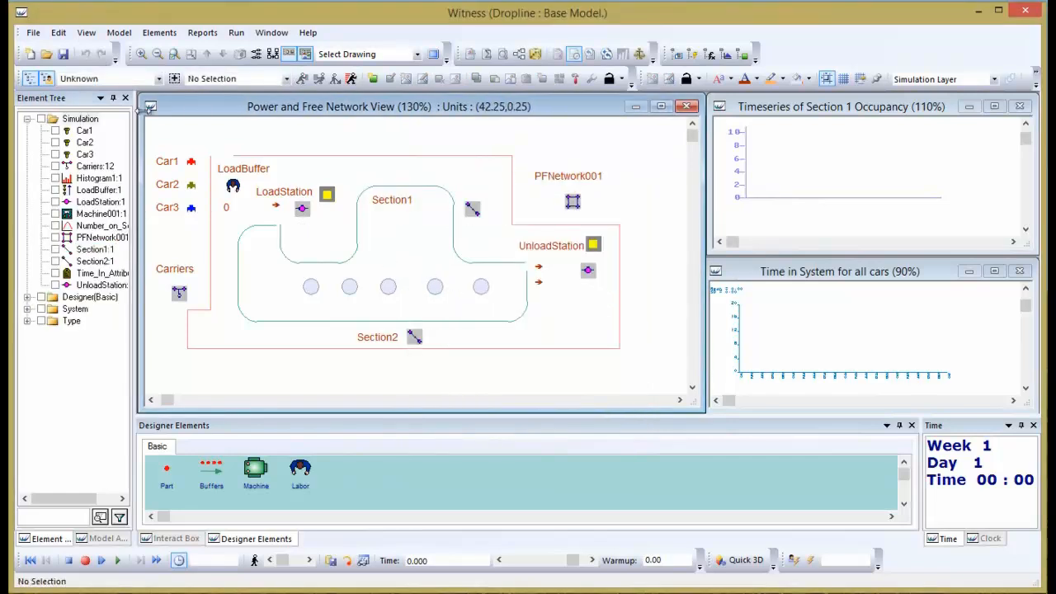
{"action": "left_click", "coordinate": [741, 560]}
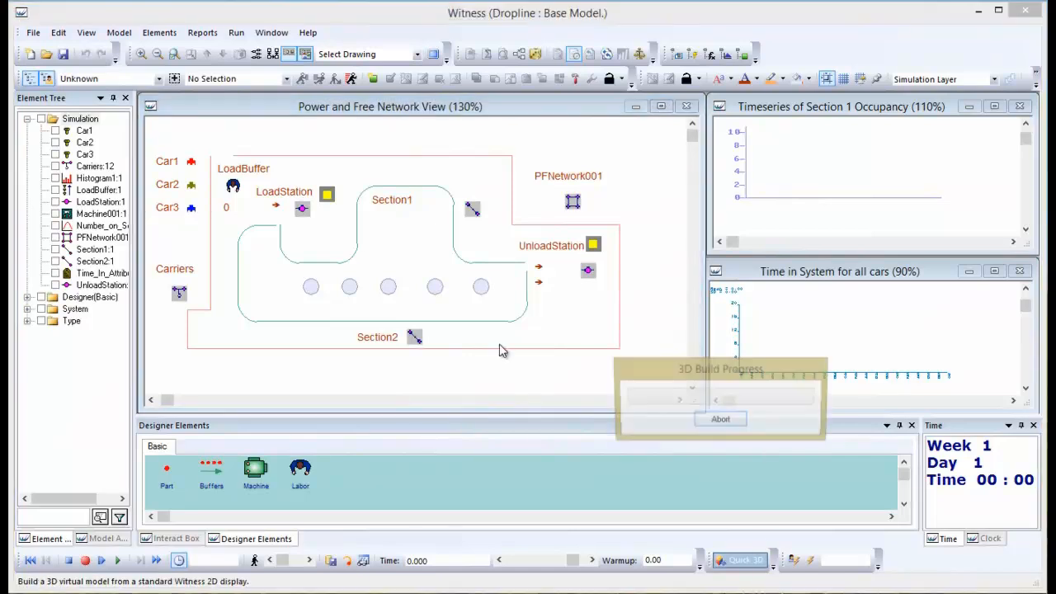
{"action": "left_click", "coordinate": [974, 183]}
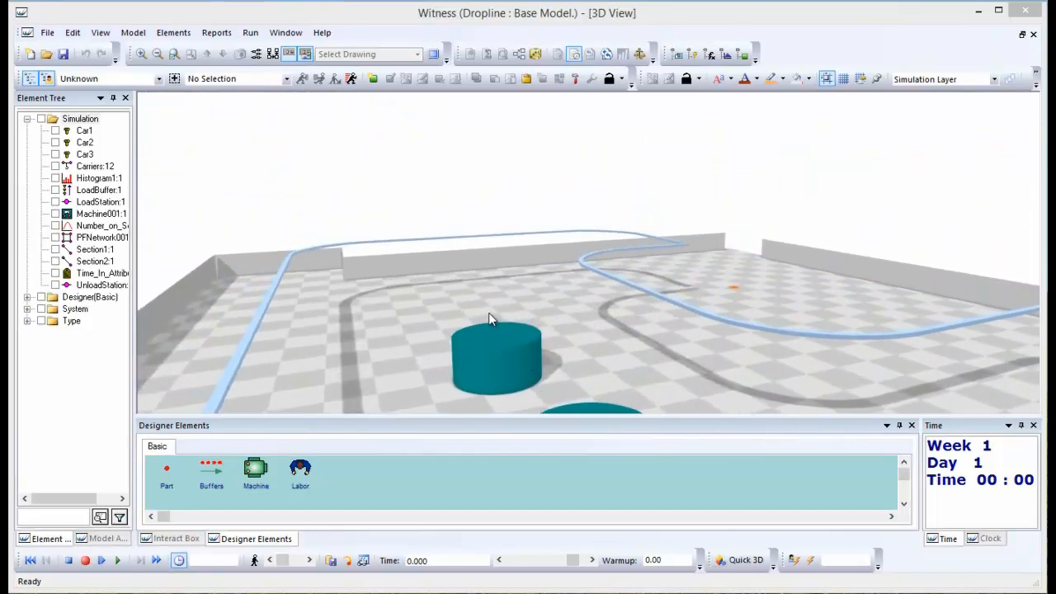
- Slow the simulation speed, run the Dropline model, examine the moving carriers and cars from several 3D angles, and stop the run
{"action": "left_click_drag", "start_coordinate": [569, 567], "coordinate": [530, 563]}
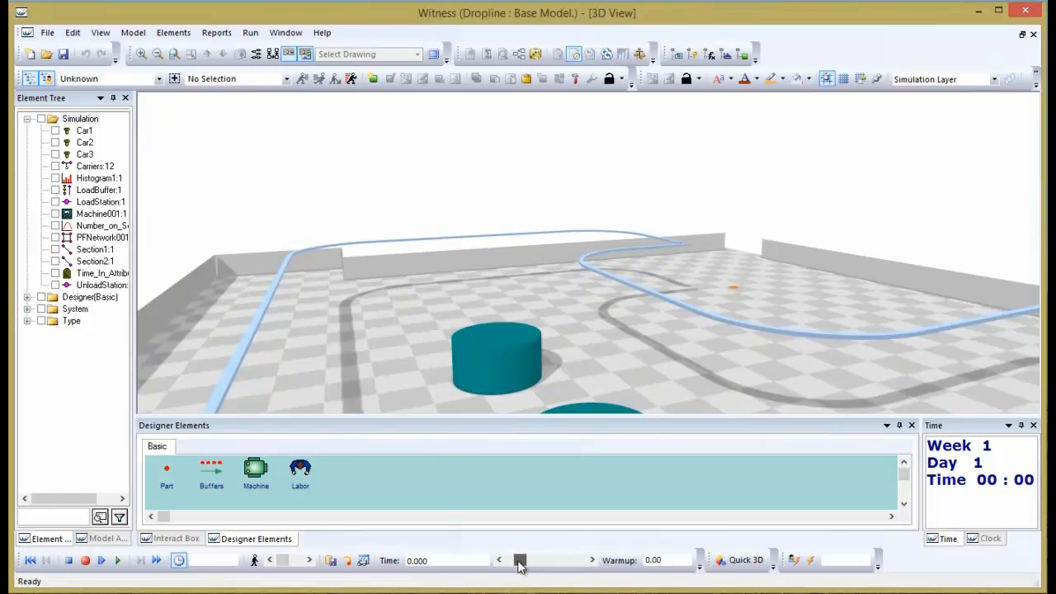
{"action": "left_click", "coordinate": [119, 560]}
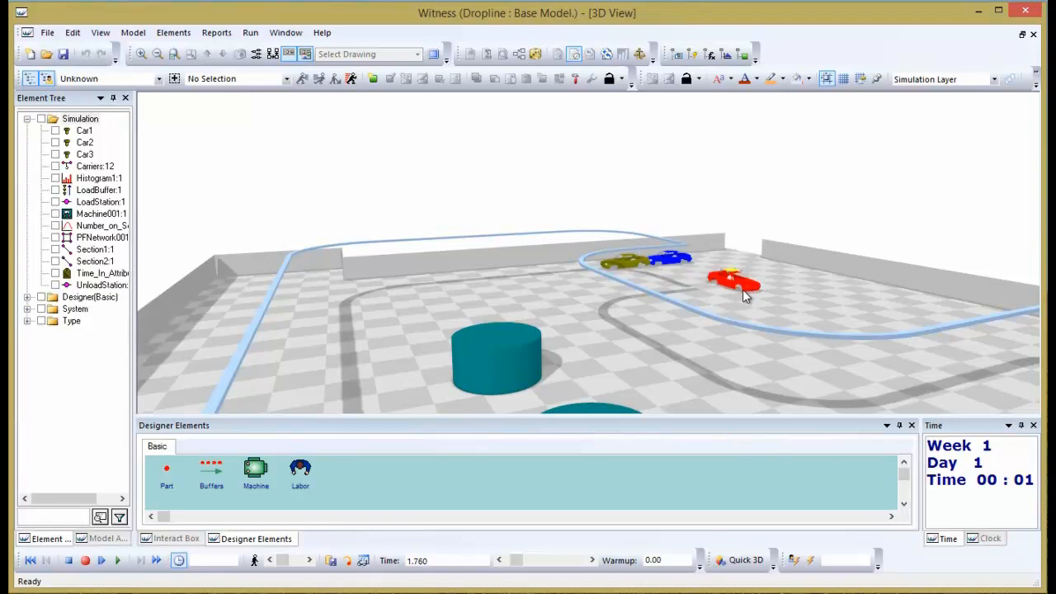
{"action": "left_click", "coordinate": [533, 561]}
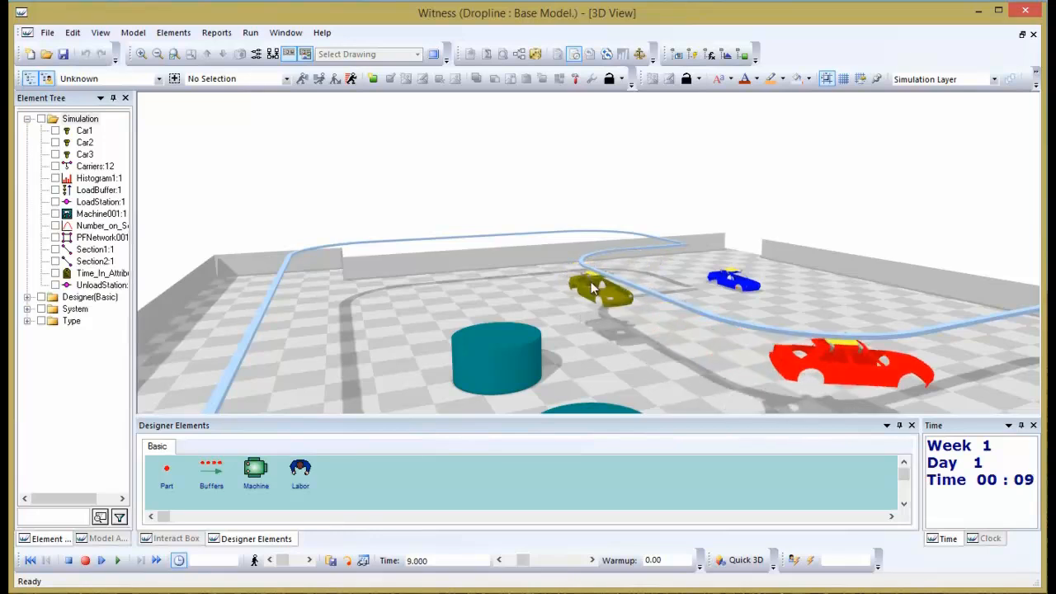
{"action": "left_click_drag", "start_coordinate": [711, 378], "coordinate": [763, 401]}
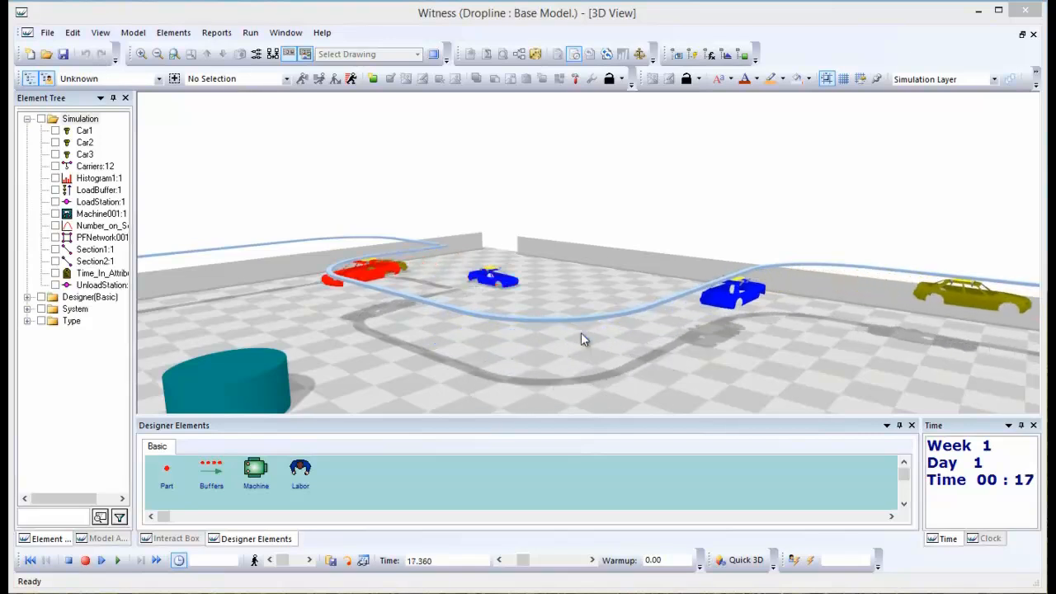
{"action": "left_click_drag", "start_coordinate": [480, 322], "coordinate": [727, 343]}
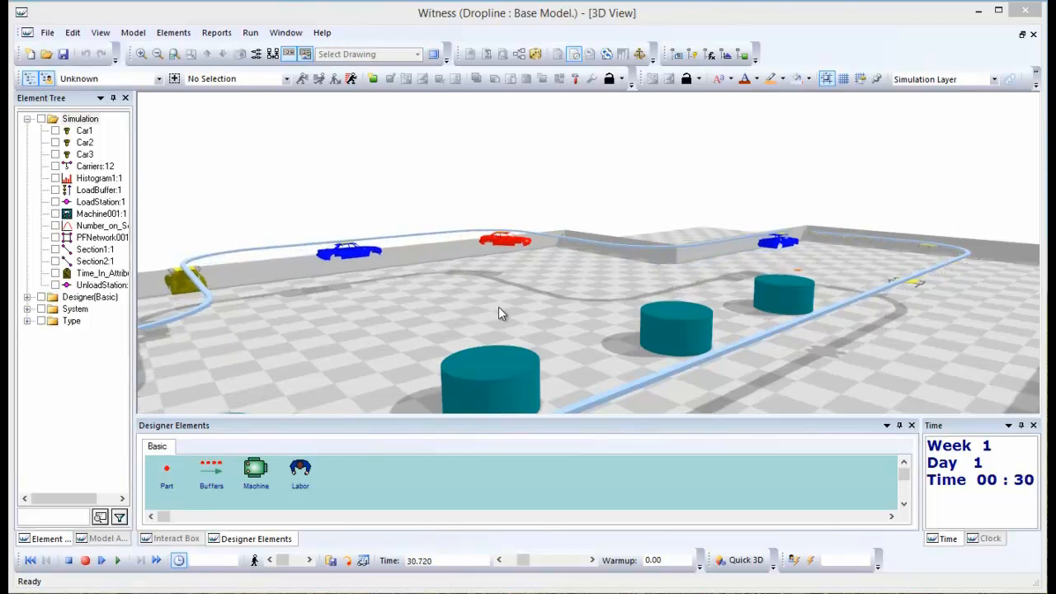
{"action": "left_click_drag", "start_coordinate": [571, 320], "coordinate": [606, 306]}
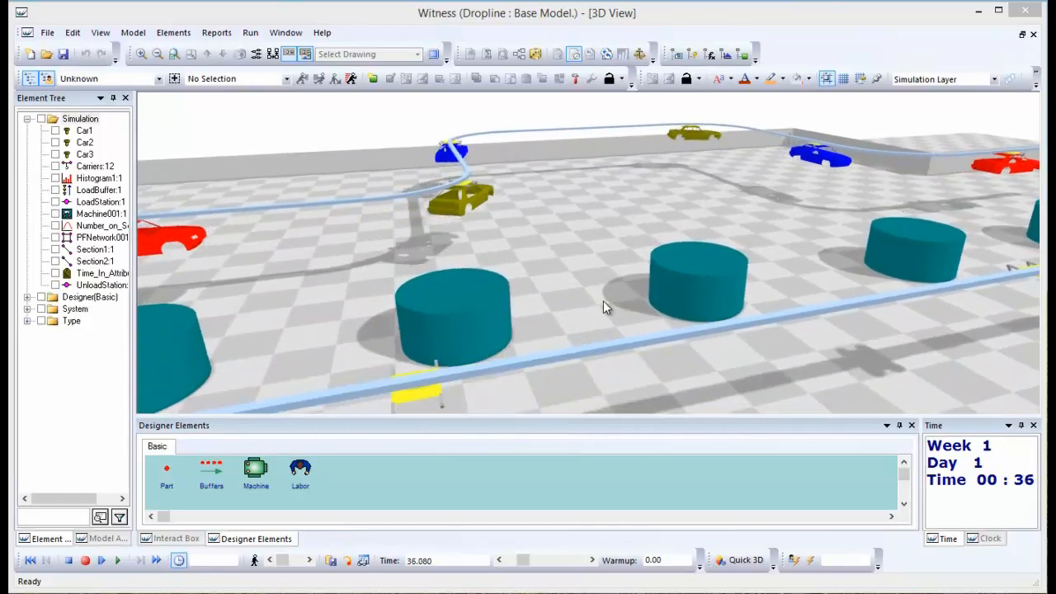
{"action": "left_click_drag", "start_coordinate": [787, 291], "coordinate": [880, 312]}
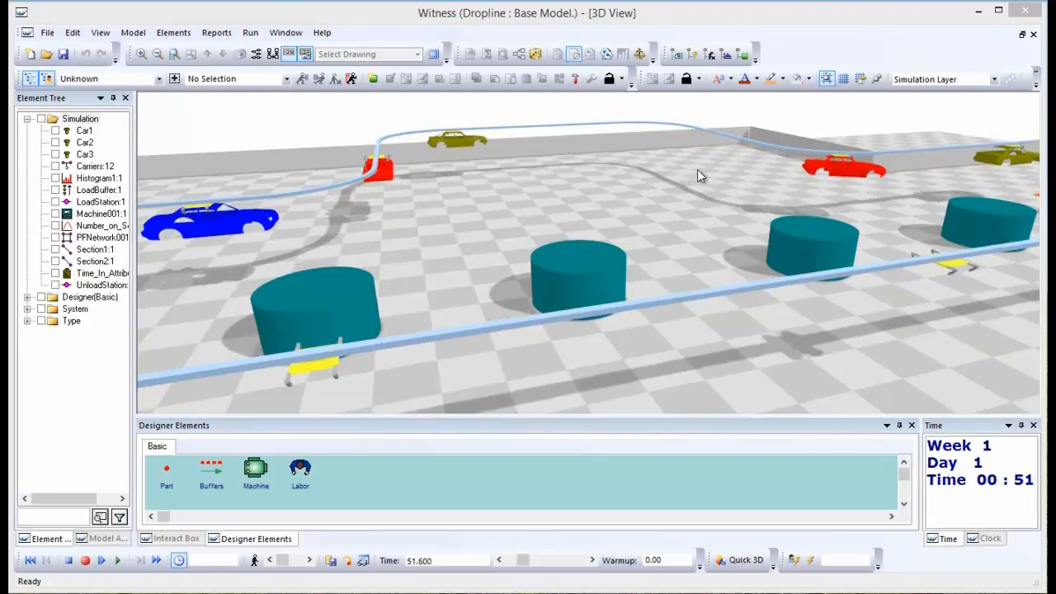
{"action": "left_click_drag", "start_coordinate": [537, 184], "coordinate": [580, 481]}
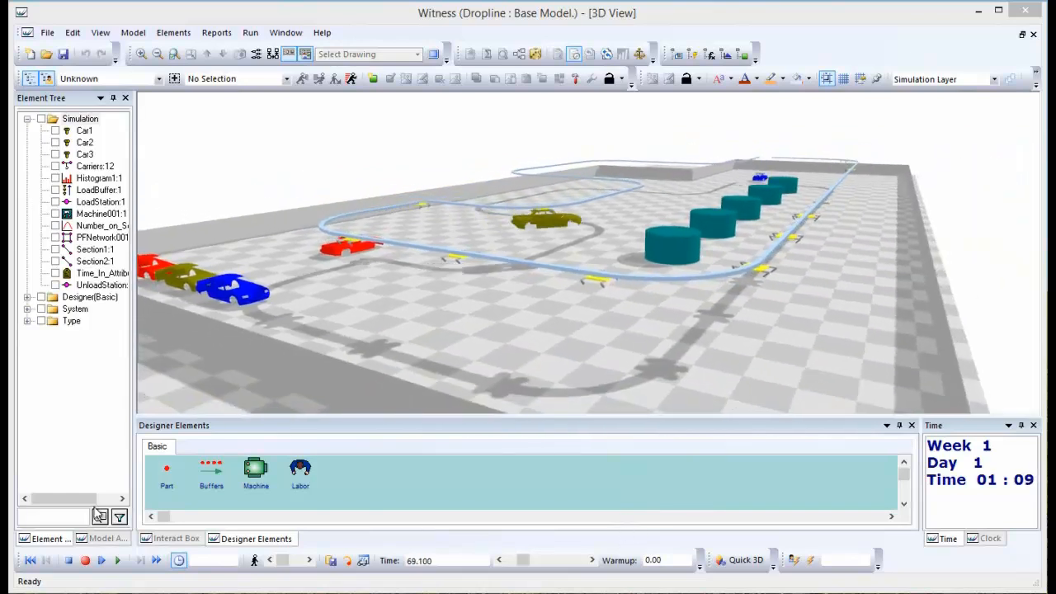
{"action": "left_click", "coordinate": [70, 562]}
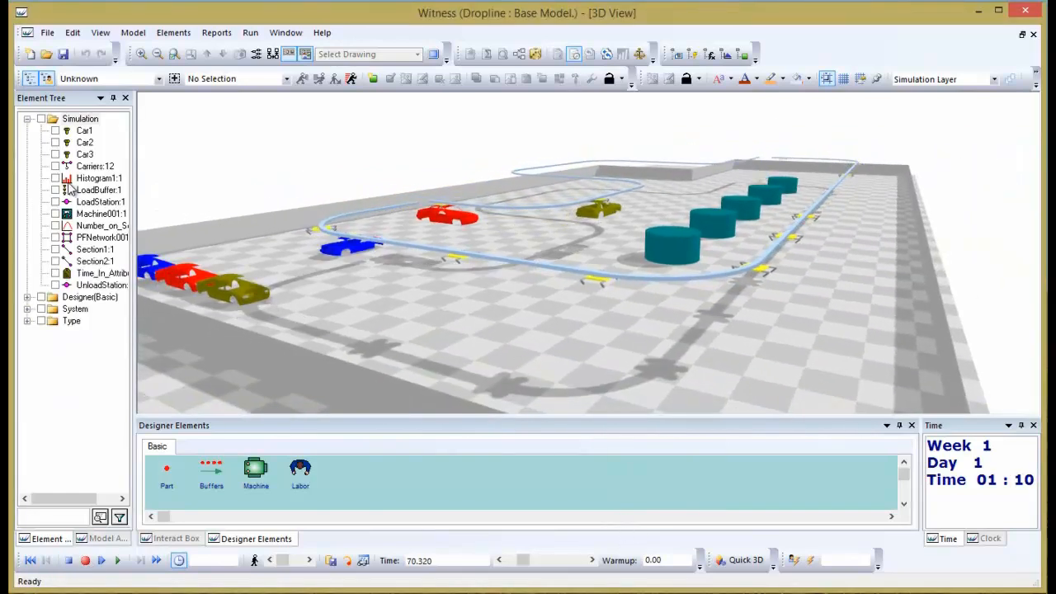
- Close the 3D view and open the 3D mapping of Car2's display style
{"action": "left_click", "coordinate": [1022, 34]}
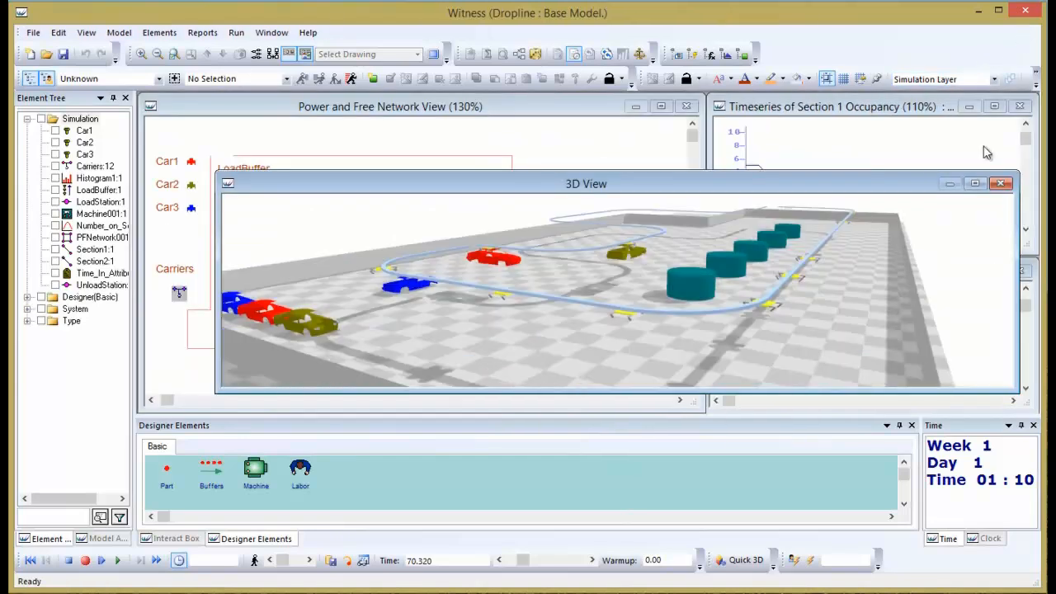
{"action": "left_click", "coordinate": [1001, 183]}
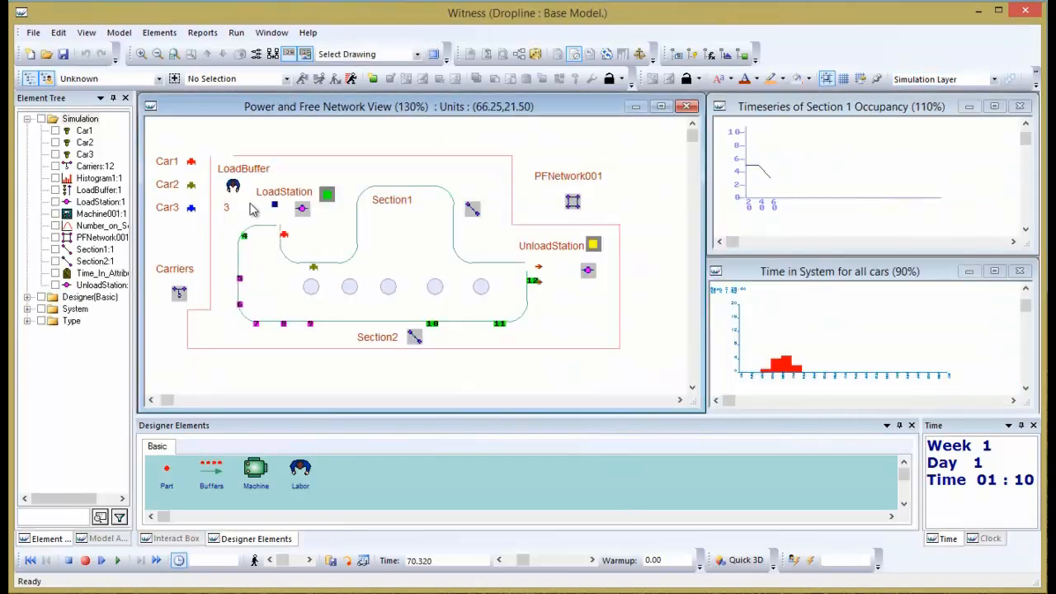
{"action": "right_click", "coordinate": [191, 188]}
{"action": "left_click", "coordinate": [248, 242]}
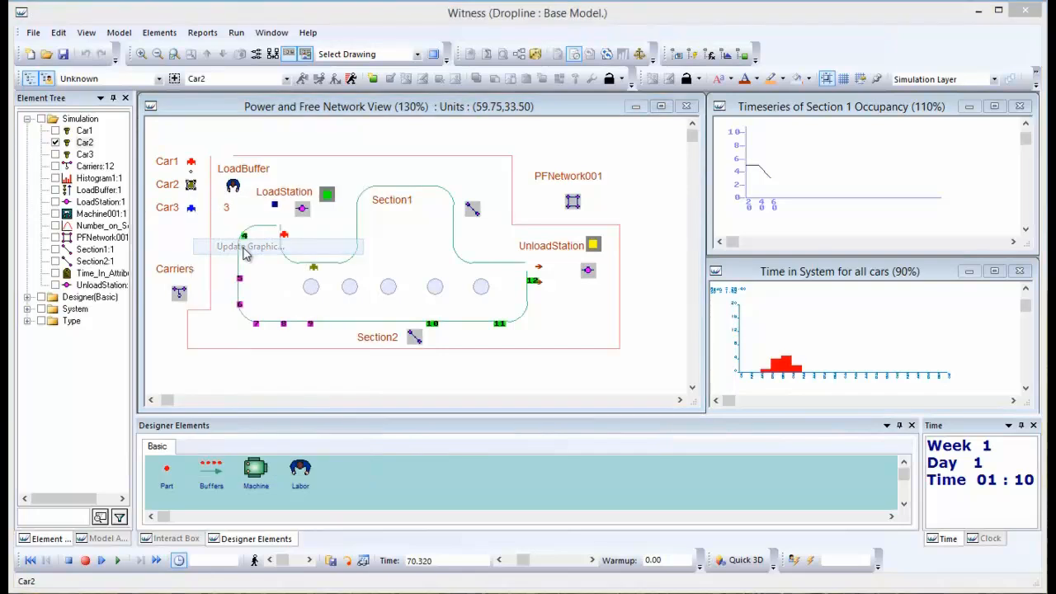
{"action": "left_click", "coordinate": [624, 238]}
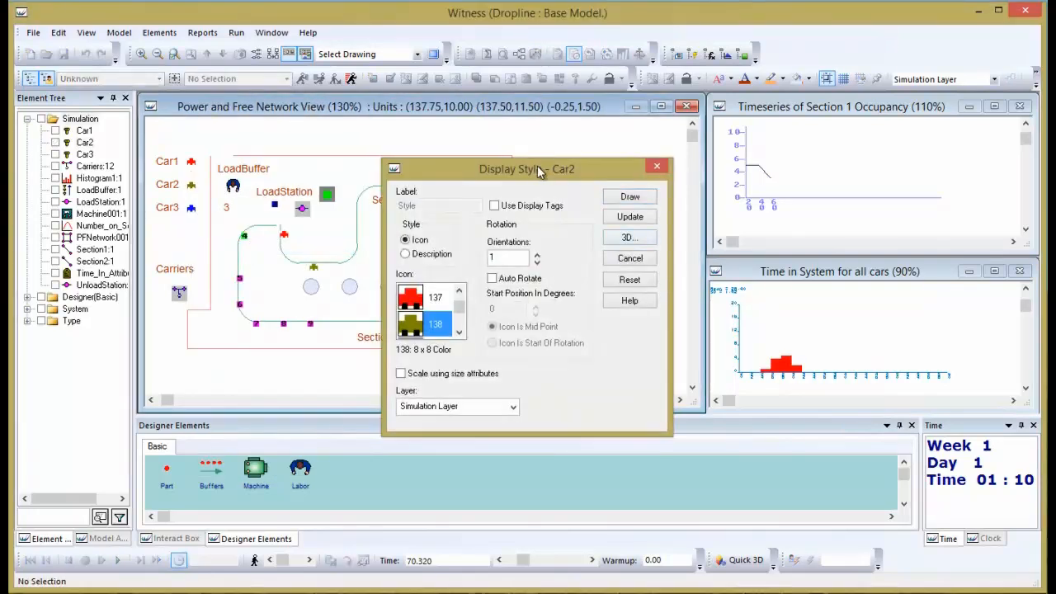
{"action": "left_click_drag", "start_coordinate": [537, 165], "coordinate": [388, 150]}
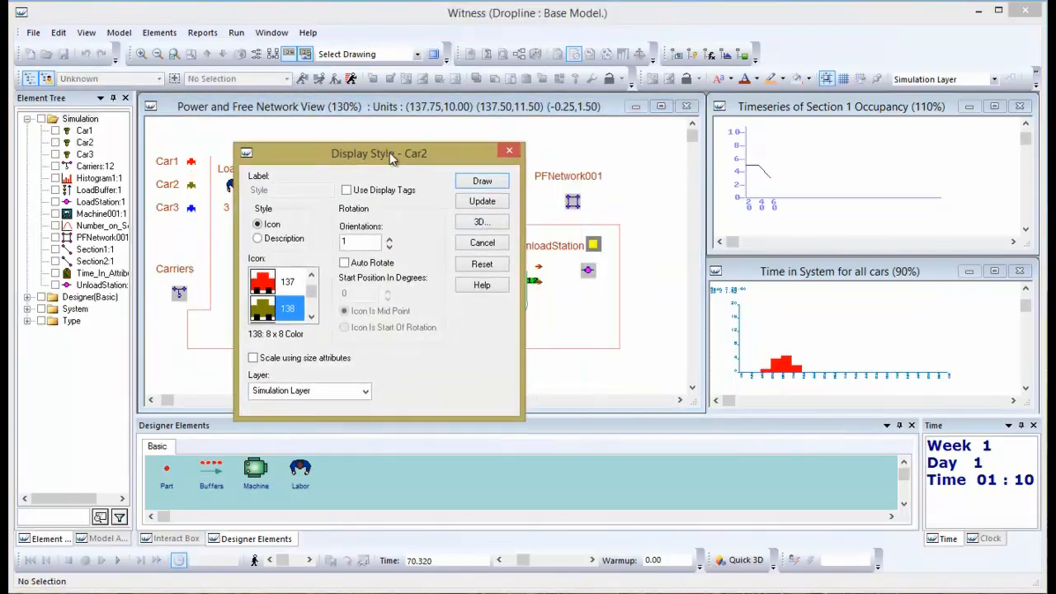
{"action": "left_click", "coordinate": [487, 223]}
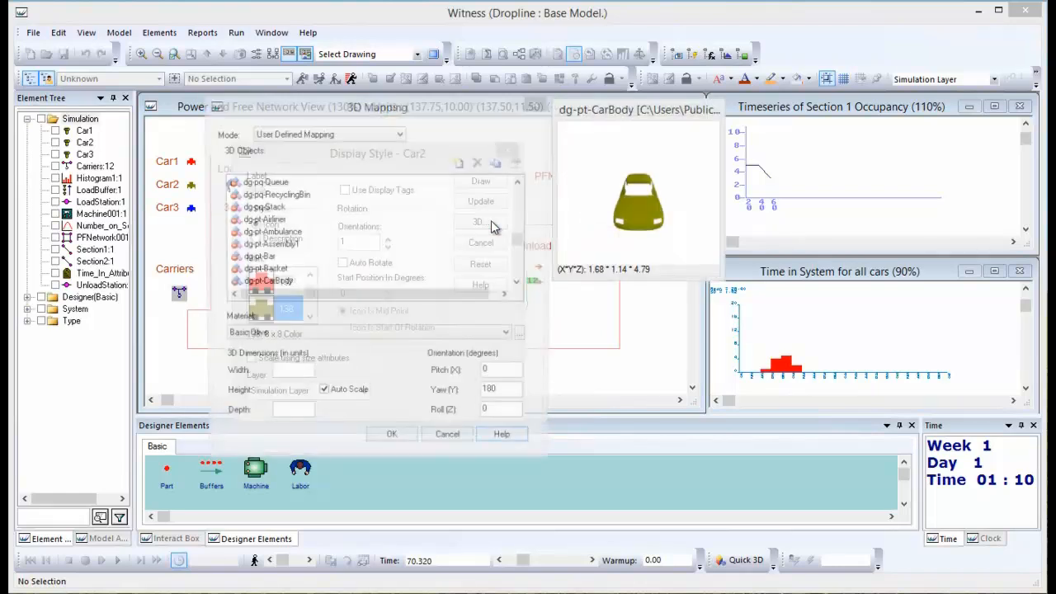
- Inspect the dg-pt-CarBody object in an enlarged preview, as wireframe and solid and from several angles
{"action": "left_click", "coordinate": [265, 283]}
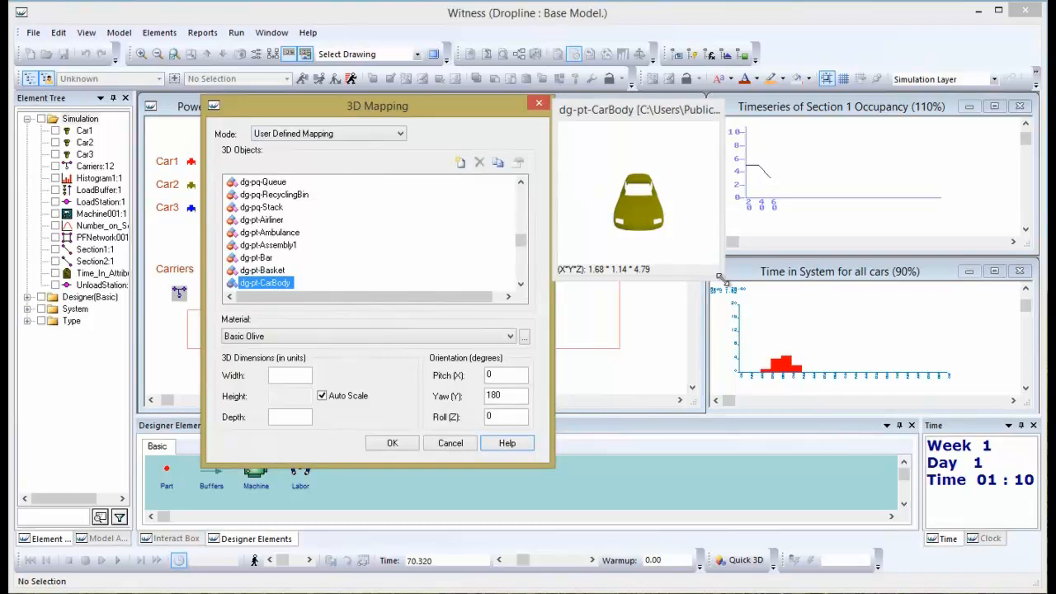
{"action": "left_click_drag", "start_coordinate": [719, 277], "coordinate": [905, 424]}
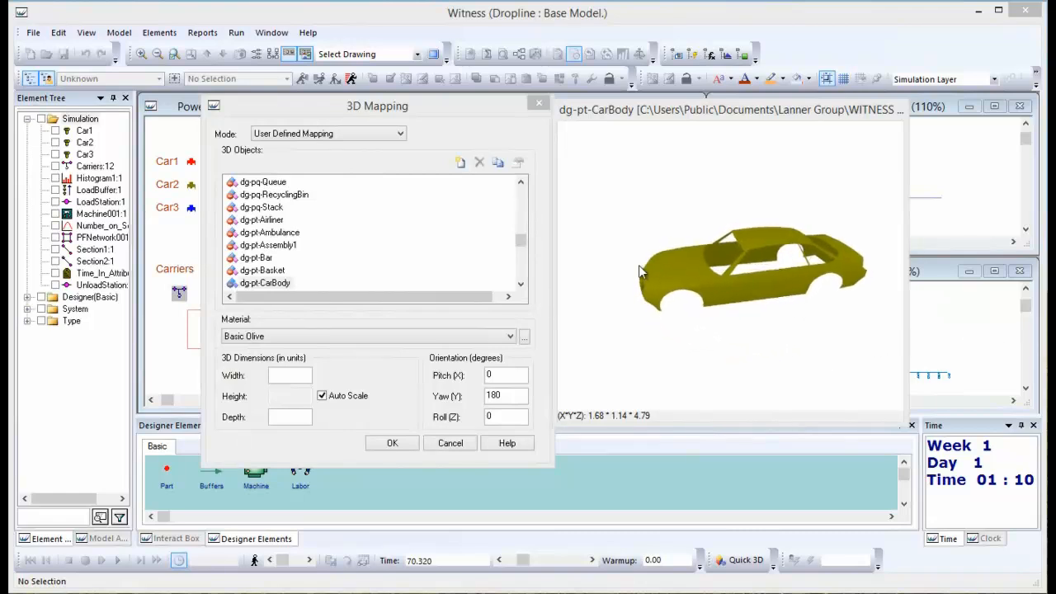
{"action": "right_click", "coordinate": [749, 323]}
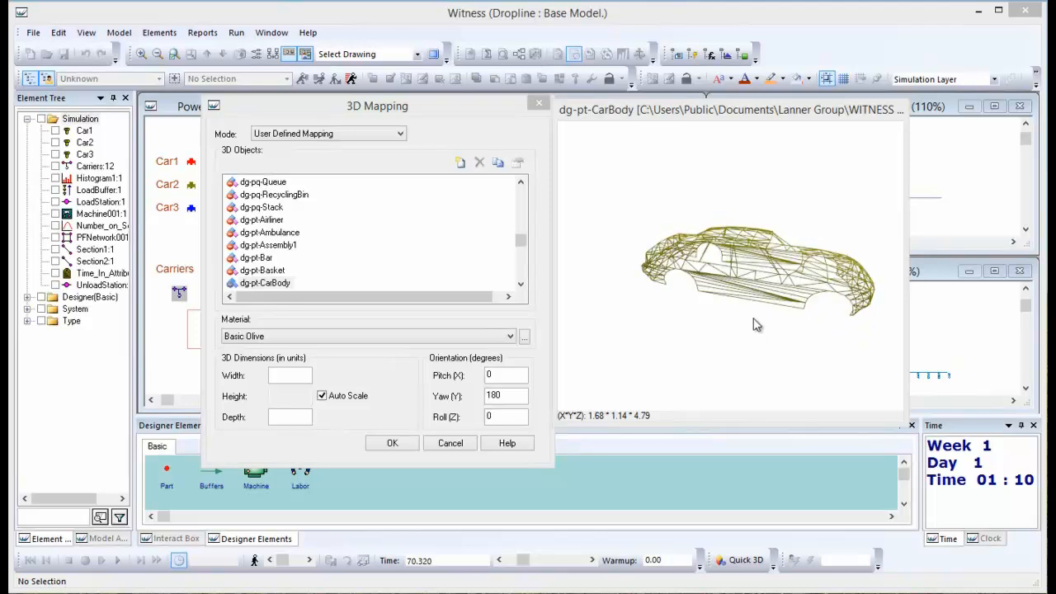
{"action": "right_click", "coordinate": [755, 322]}
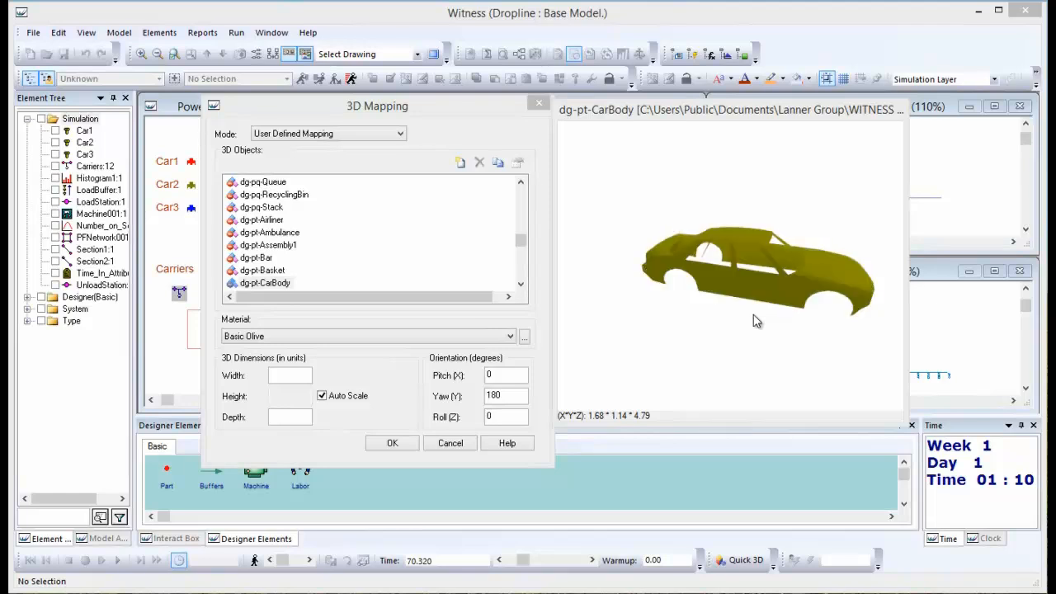
{"action": "left_click_drag", "start_coordinate": [786, 313], "coordinate": [850, 330]}
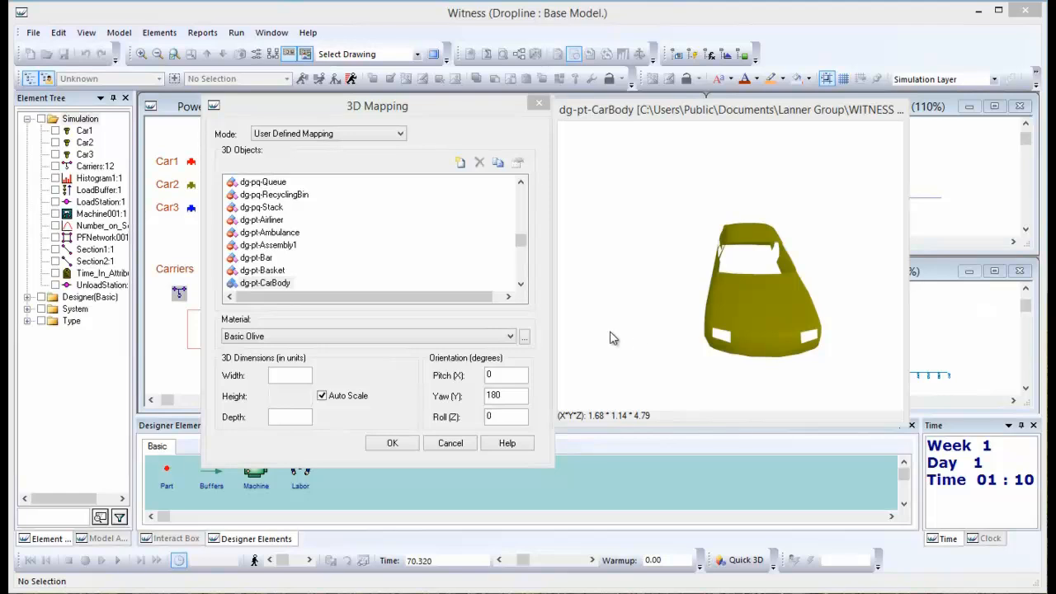
- Set the material of Car2's 3D object to Pink and update its display style
{"action": "left_click", "coordinate": [376, 338]}
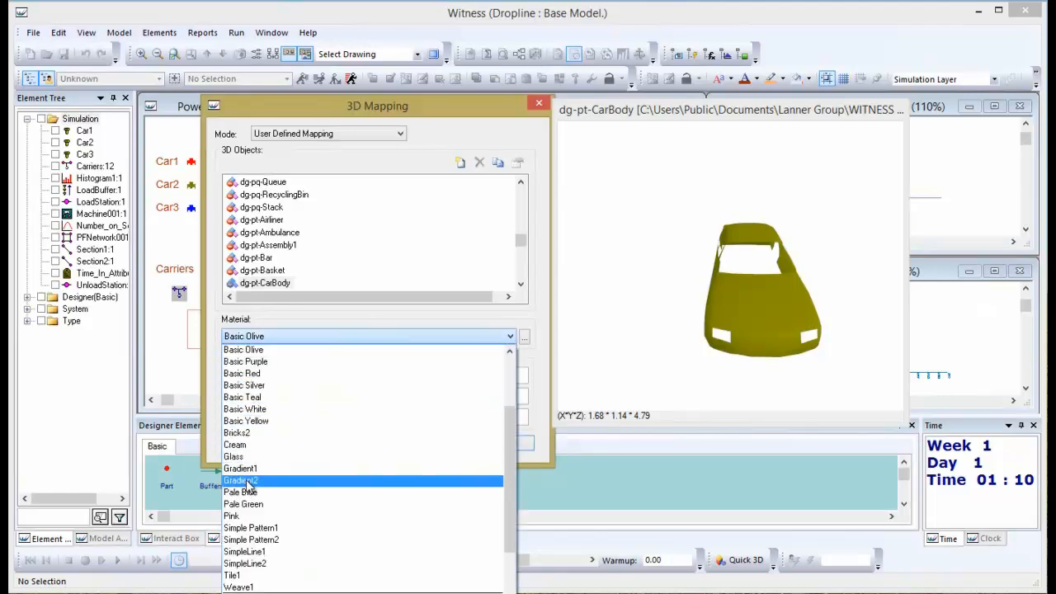
{"action": "left_click", "coordinate": [245, 517]}
{"action": "left_click", "coordinate": [394, 444]}
{"action": "left_click", "coordinate": [478, 202]}
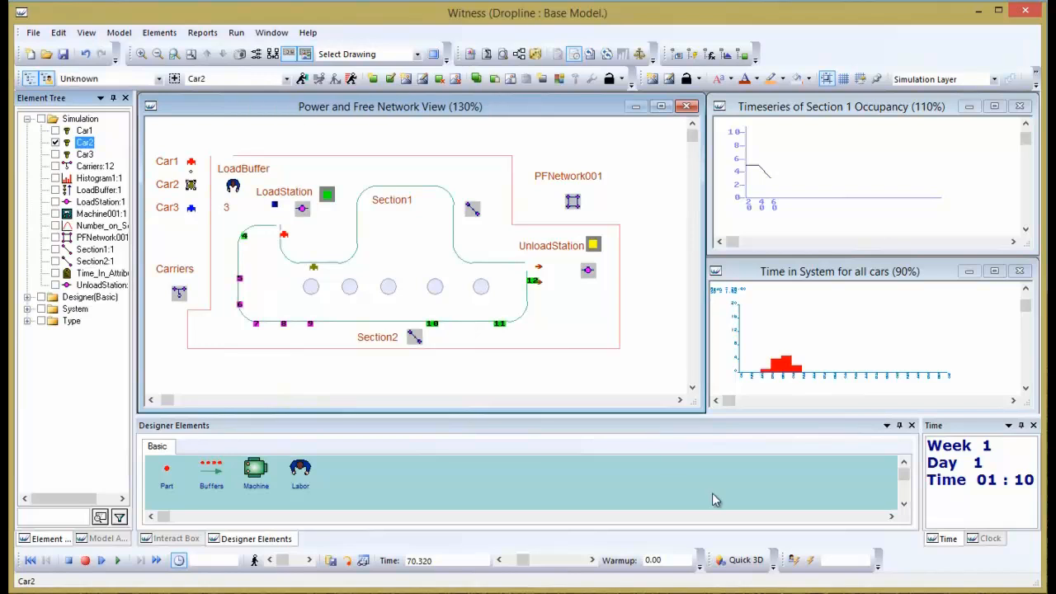
- Rebuild the Quick 3D view, maximise it, run the model to check the recoloured Car2 bodies, and stop the run
{"action": "left_click", "coordinate": [740, 561]}
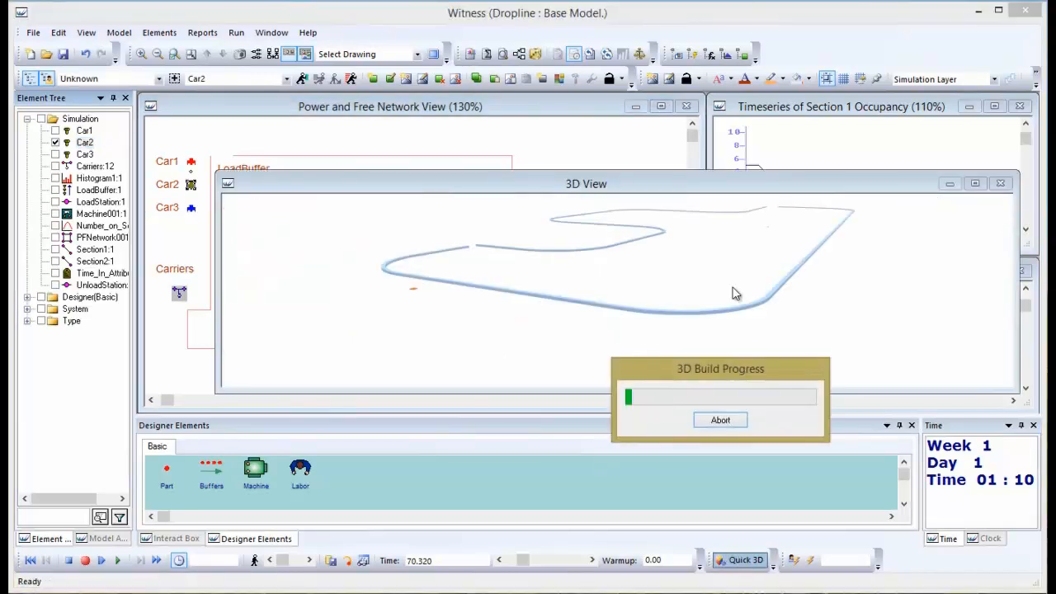
{"action": "left_click", "coordinate": [975, 184]}
{"action": "left_click_drag", "start_coordinate": [406, 291], "coordinate": [636, 250]}
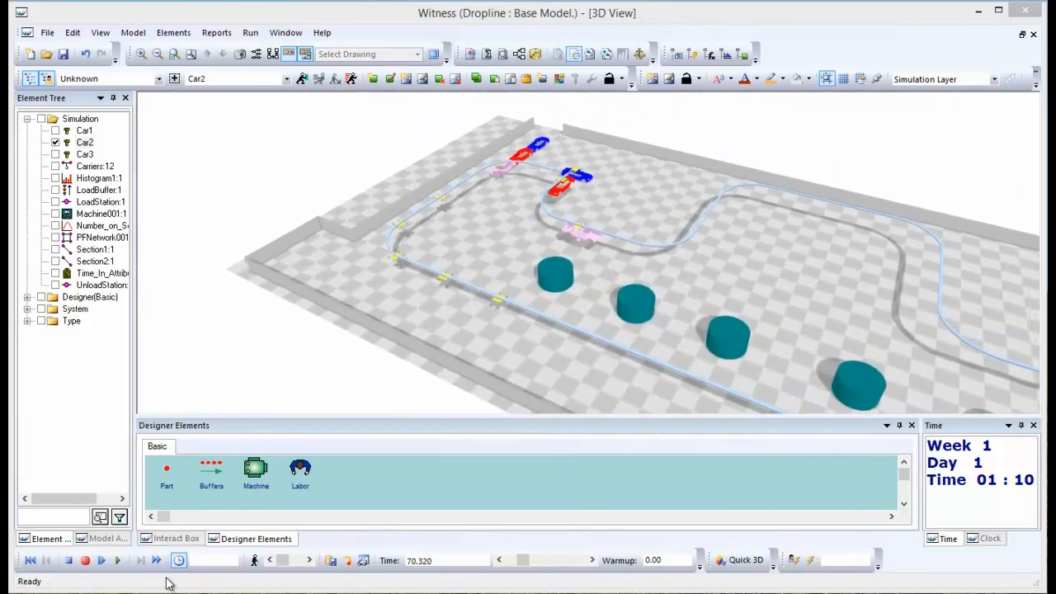
{"action": "left_click", "coordinate": [118, 560]}
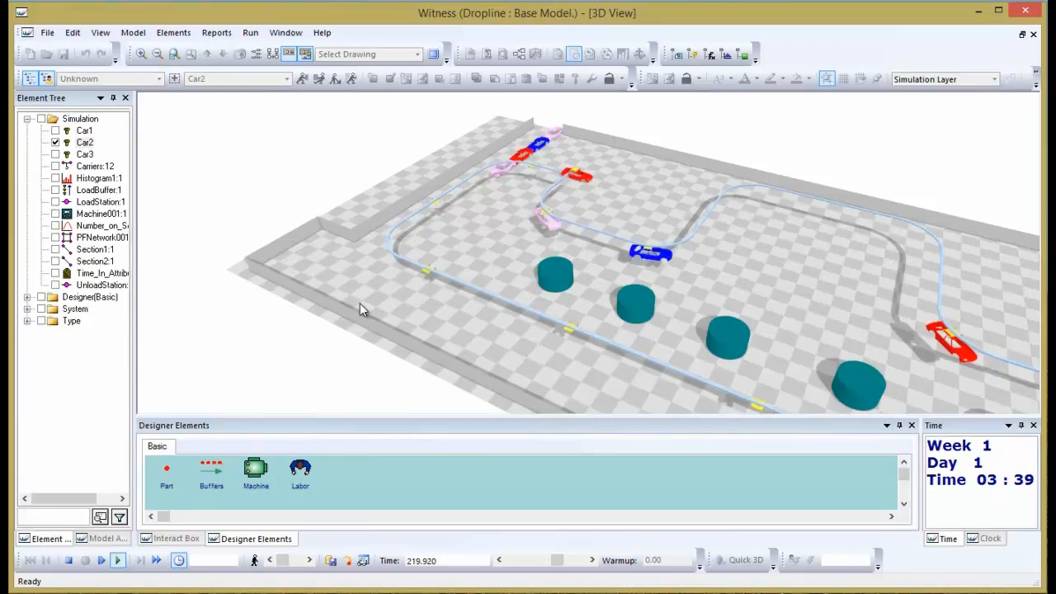
{"action": "left_click", "coordinate": [69, 560]}
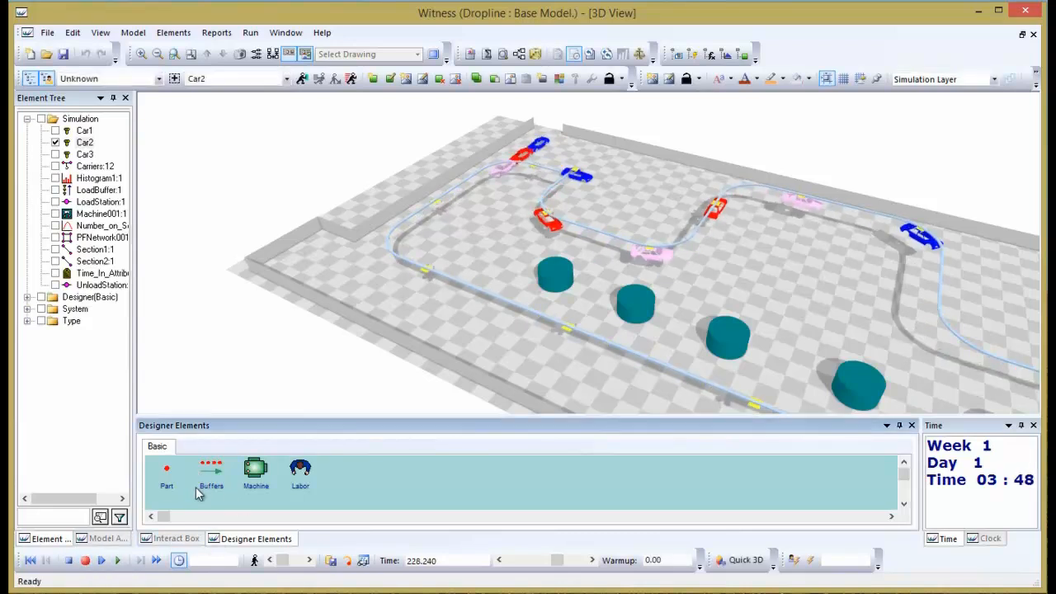
- Open the Startup.mod model and show the Transport designer elements
{"action": "left_click", "coordinate": [47, 33]}
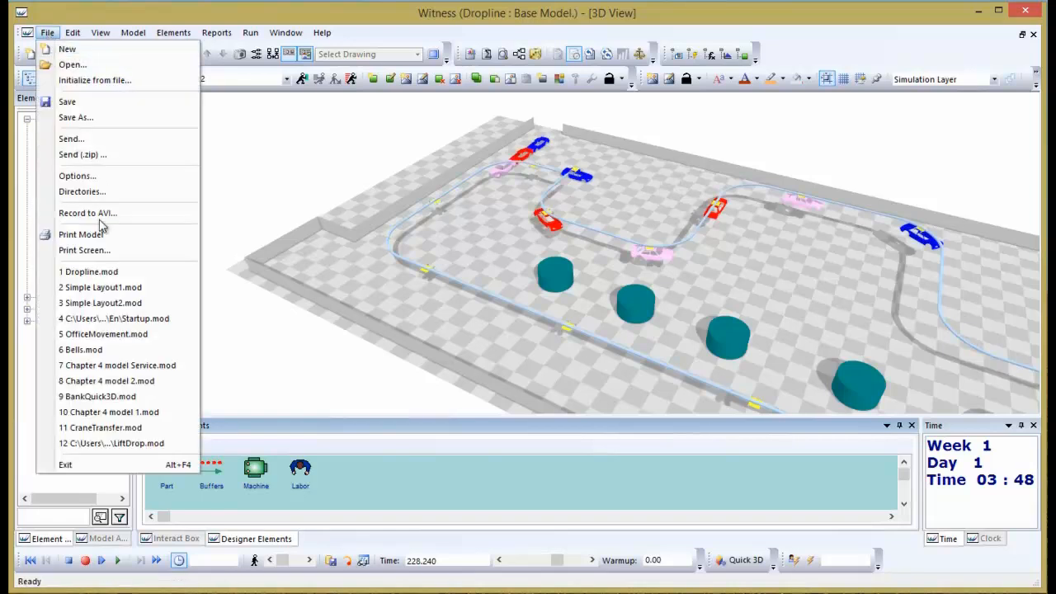
{"action": "left_click", "coordinate": [132, 324]}
{"action": "left_click", "coordinate": [541, 336]}
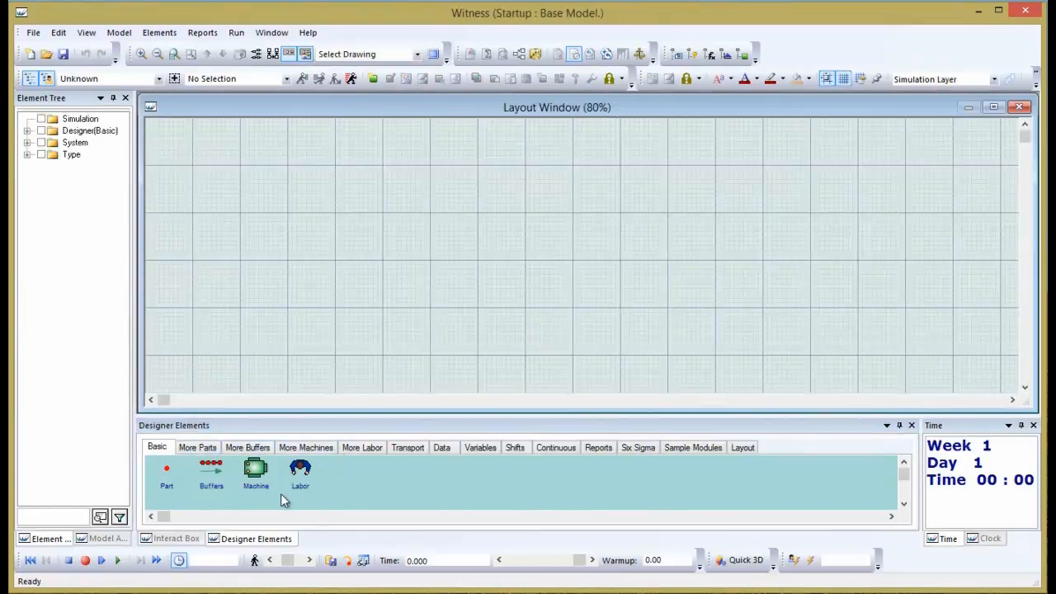
{"action": "left_click", "coordinate": [408, 450]}
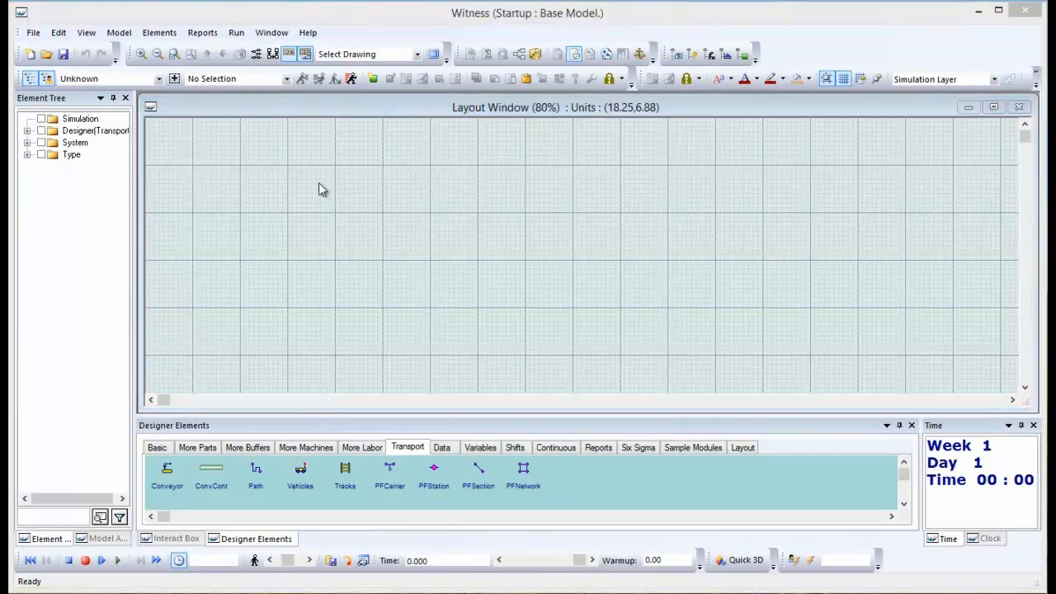
- Inspect the floor and ceiling height options in the Quick 3D customisation settings and cancel them
{"action": "left_click", "coordinate": [125, 34]}
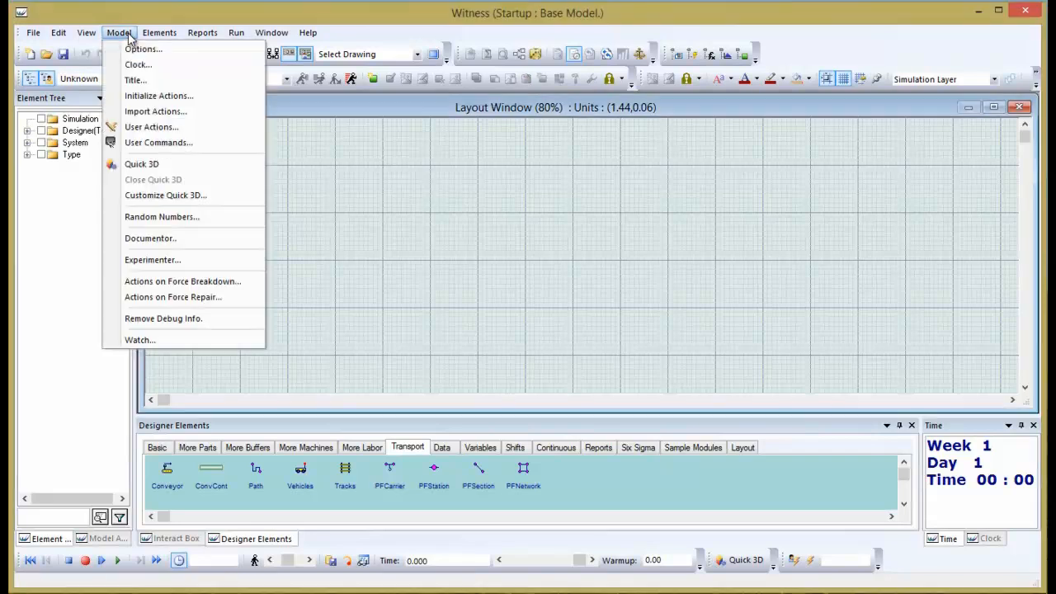
{"action": "left_click", "coordinate": [186, 198]}
{"action": "double_click", "coordinate": [499, 335]}
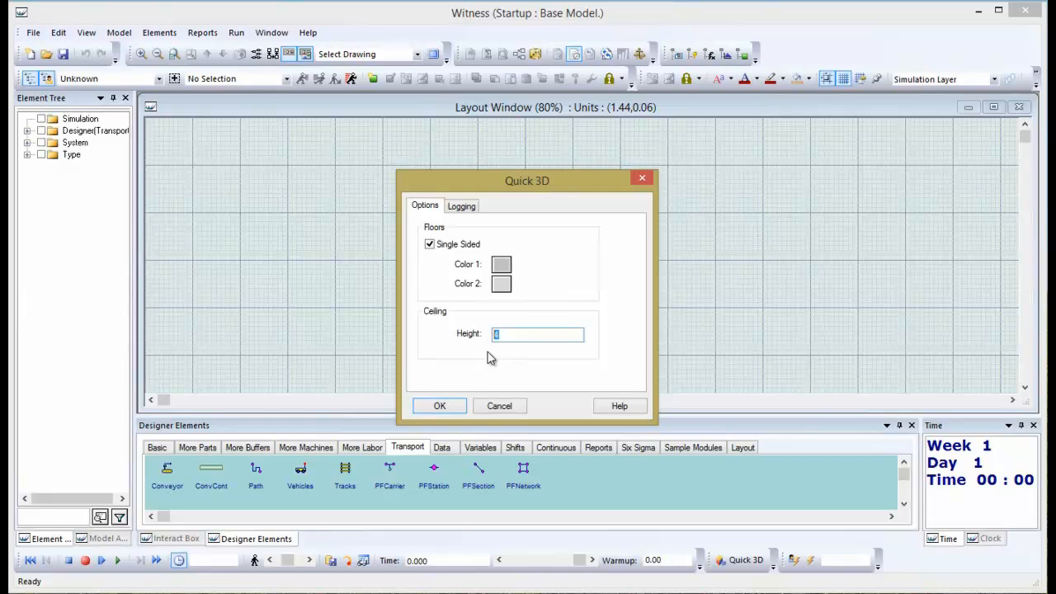
{"action": "left_click", "coordinate": [510, 408]}
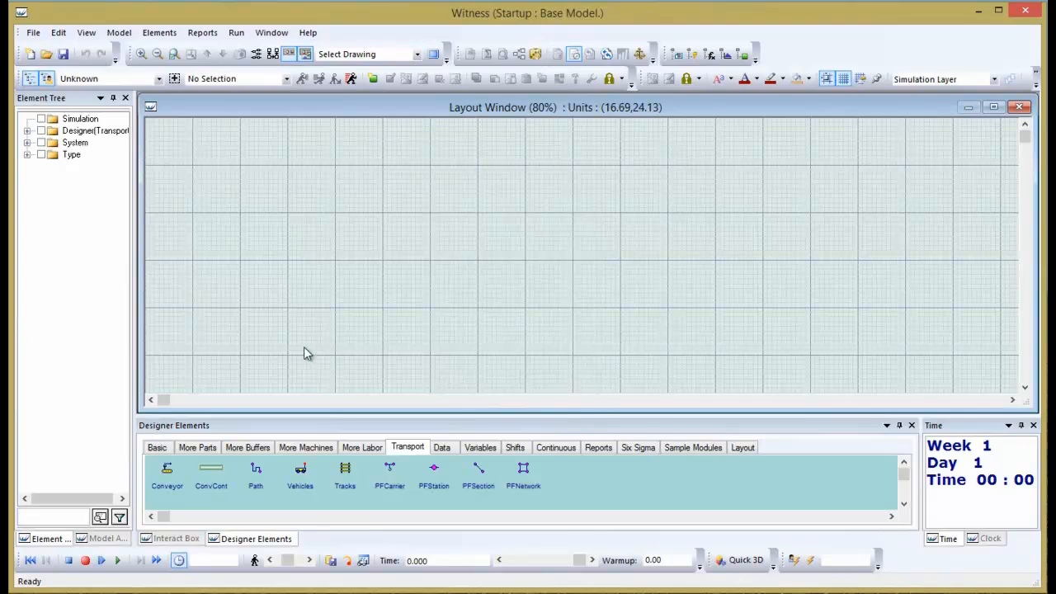
- Draw backdrop icon 3 in an empty area of the Layout Window
{"action": "double_click", "coordinate": [277, 209]}
{"action": "left_click_drag", "start_coordinate": [431, 354], "coordinate": [425, 299]}
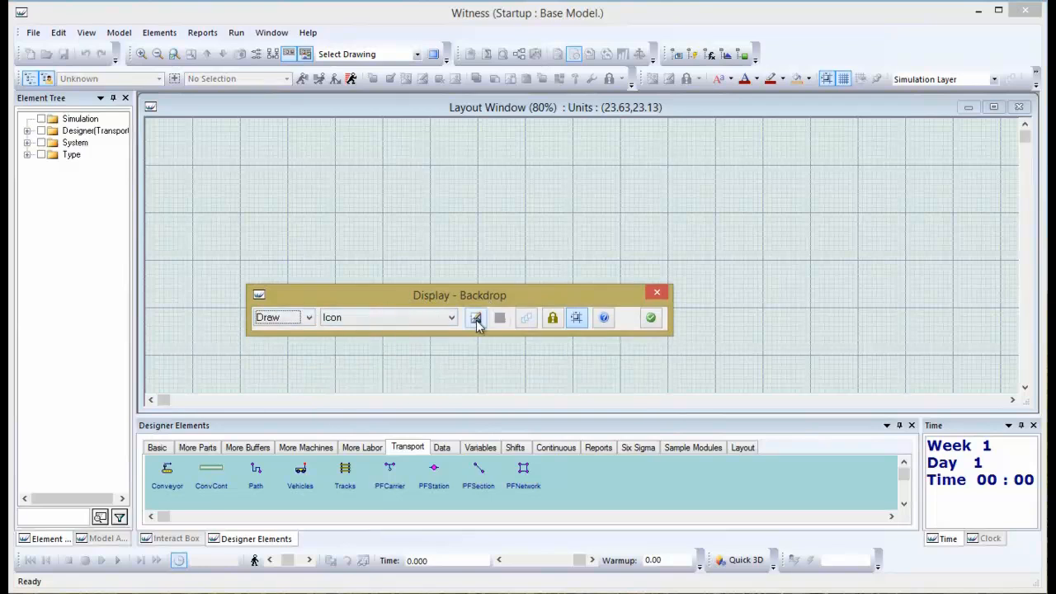
{"action": "left_click", "coordinate": [476, 320]}
{"action": "left_click", "coordinate": [442, 274]}
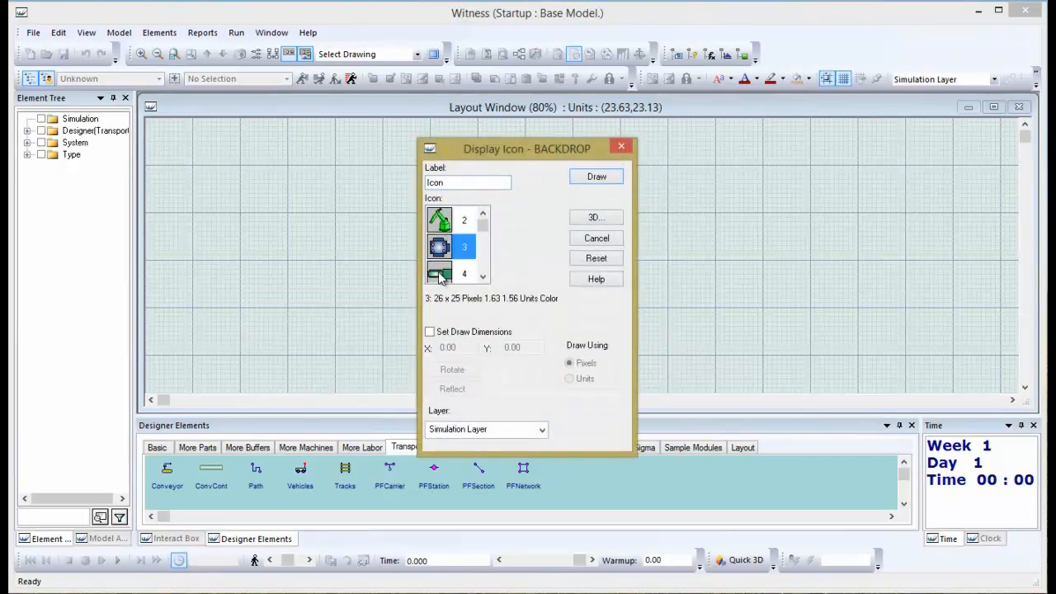
{"action": "left_click", "coordinate": [596, 178]}
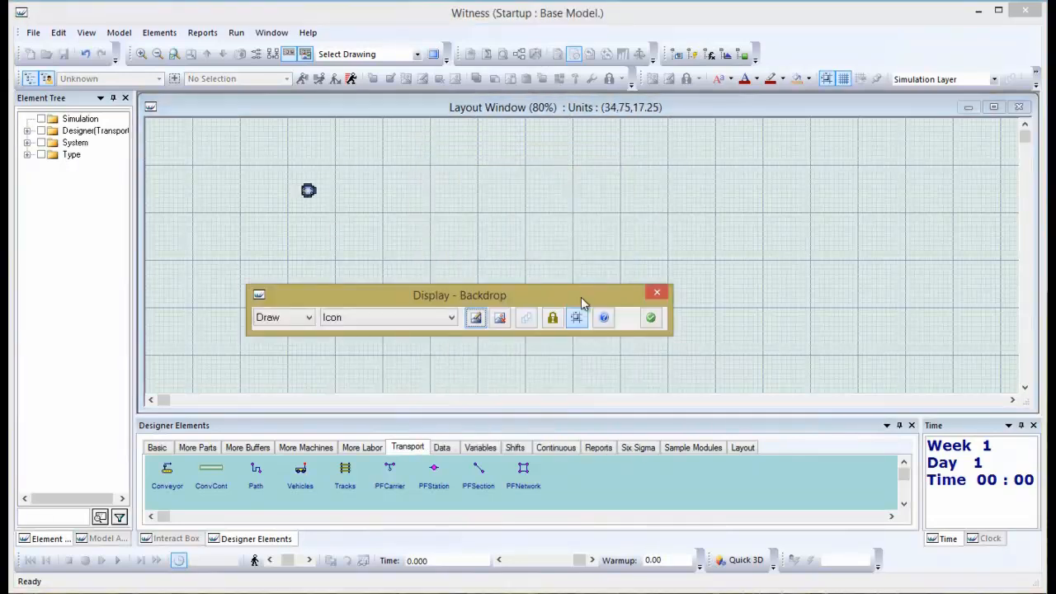
- Finish the backdrop display editing and enlarge the placed backdrop icon to roughly one and a half grid squares wide
{"action": "left_click", "coordinate": [652, 316]}
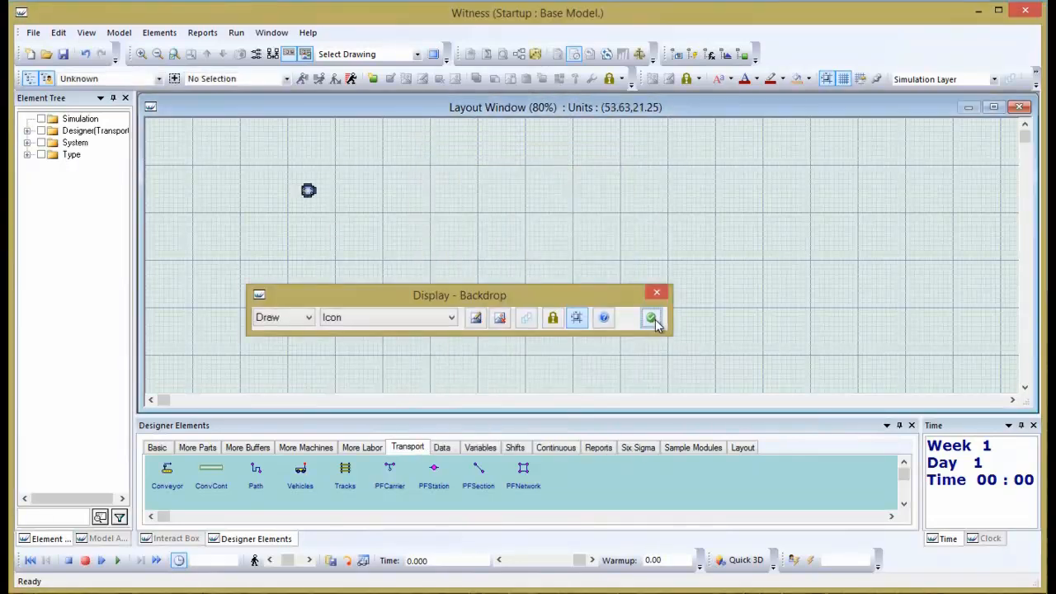
{"action": "left_click", "coordinate": [309, 194]}
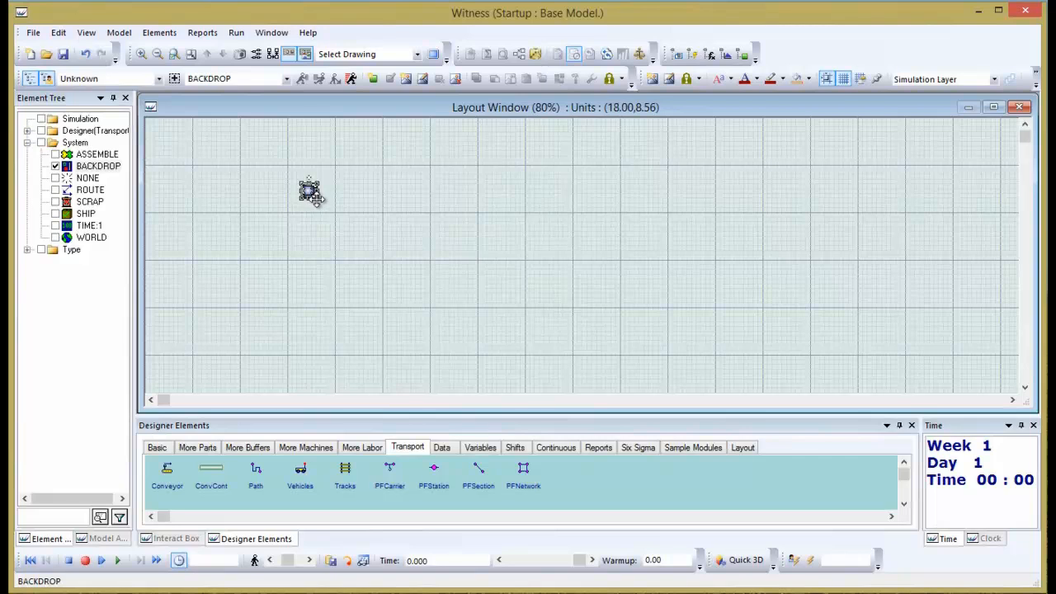
{"action": "left_click_drag", "start_coordinate": [319, 201], "coordinate": [368, 237]}
{"action": "left_click", "coordinate": [410, 247]}
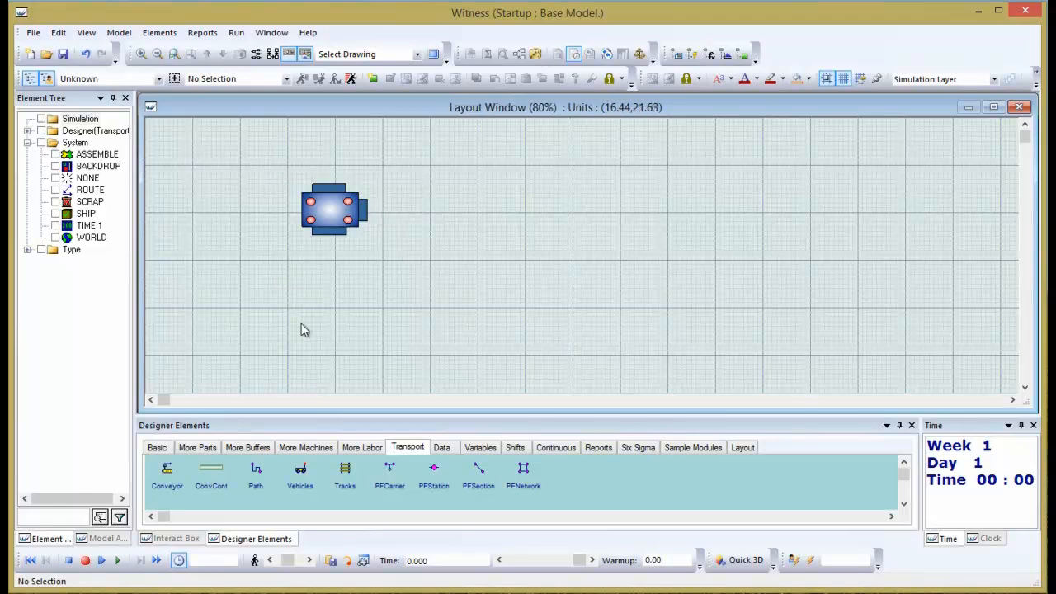
- Build the Quick 3D view, inspect the enlarged backdrop icon in 3D from an angle, and close the view
{"action": "left_click", "coordinate": [749, 562]}
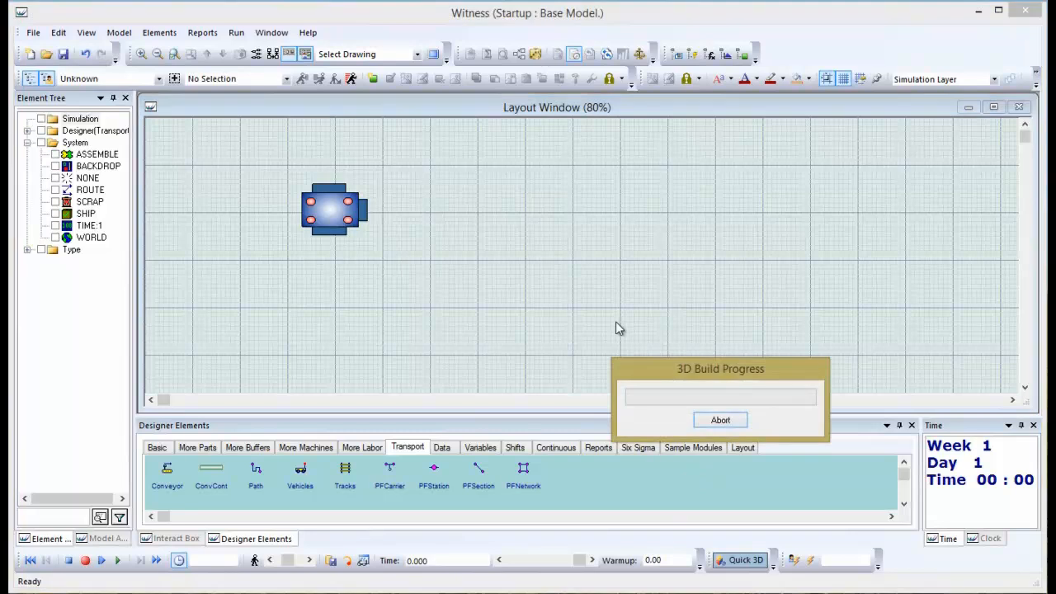
{"action": "left_click", "coordinate": [897, 106]}
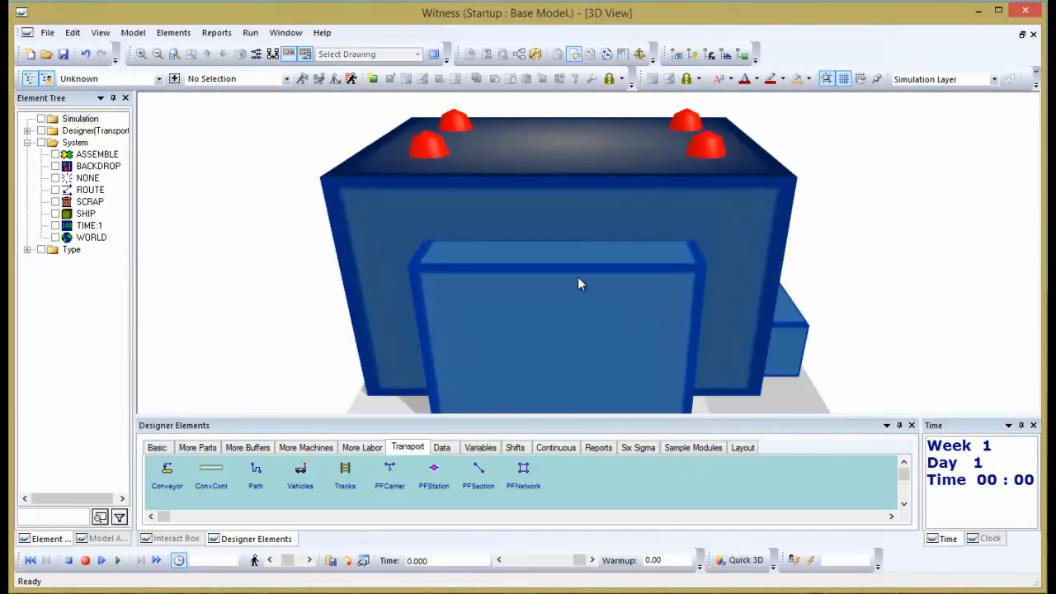
{"action": "scroll", "coordinate": [583, 384], "scroll_direction": "down", "scroll_amount": 2}
{"action": "left_click_drag", "start_coordinate": [583, 384], "coordinate": [843, 300]}
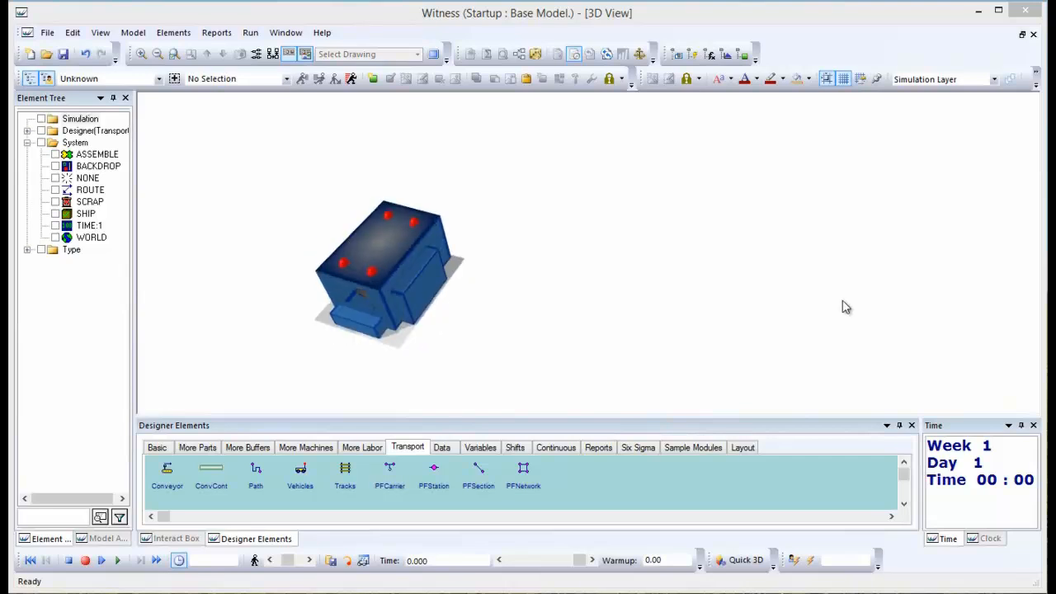
{"action": "left_click", "coordinate": [1023, 37]}
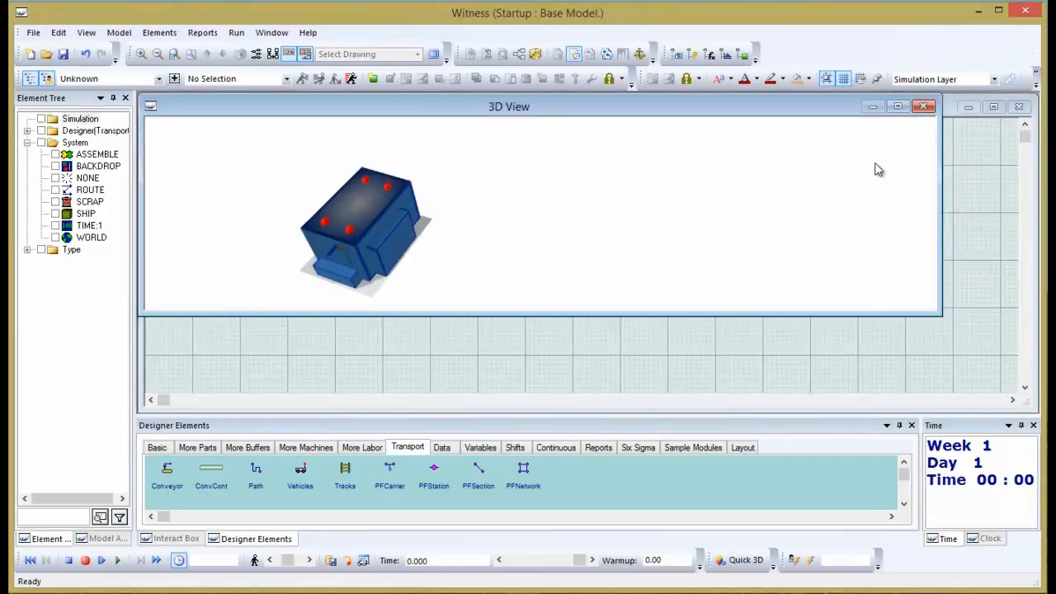
{"action": "left_click", "coordinate": [925, 107]}
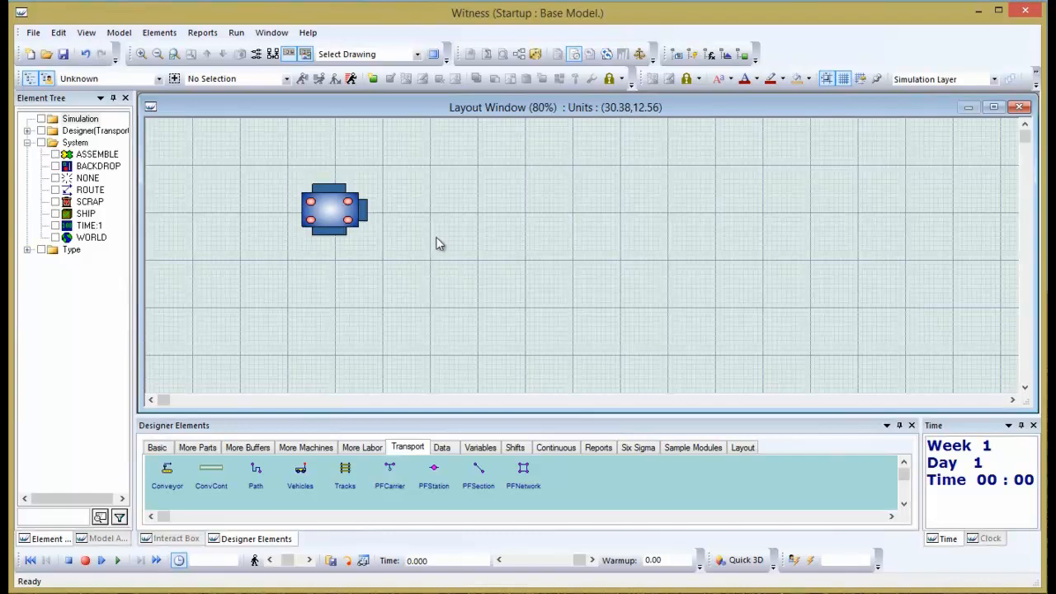